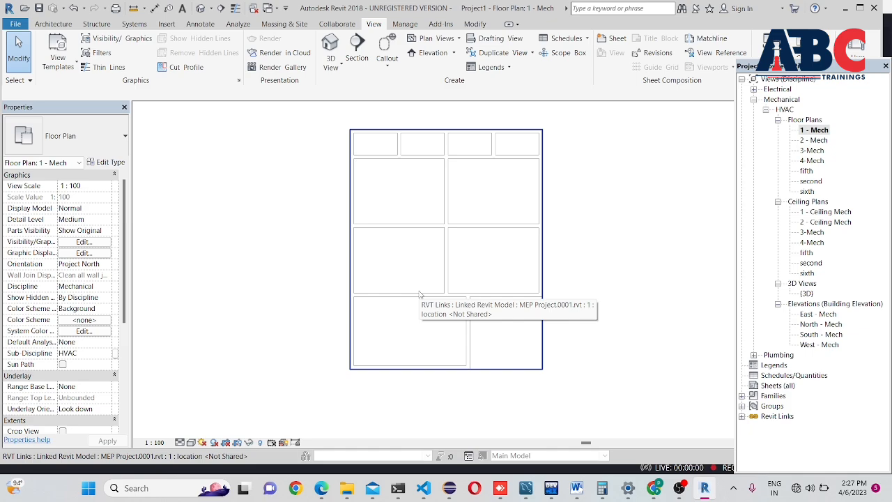
Enable Room Bounding in the type properties of the linked model MEP Project.0001.rvt on the 1 - Mech floor plan
{"action": "middle_click_drag", "start_coordinate": [504, 326], "coordinate": [482, 347]}
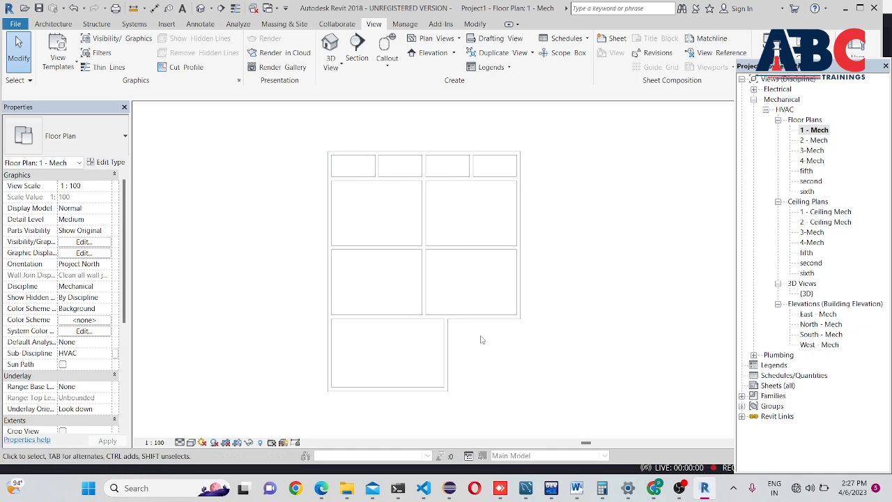
{"action": "double_click", "coordinate": [823, 131]}
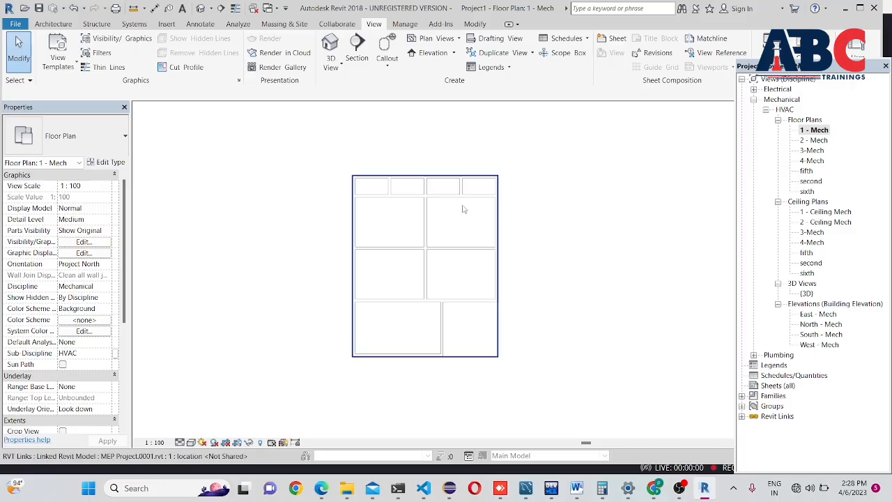
{"action": "middle_click_drag", "start_coordinate": [390, 285], "coordinate": [376, 246]}
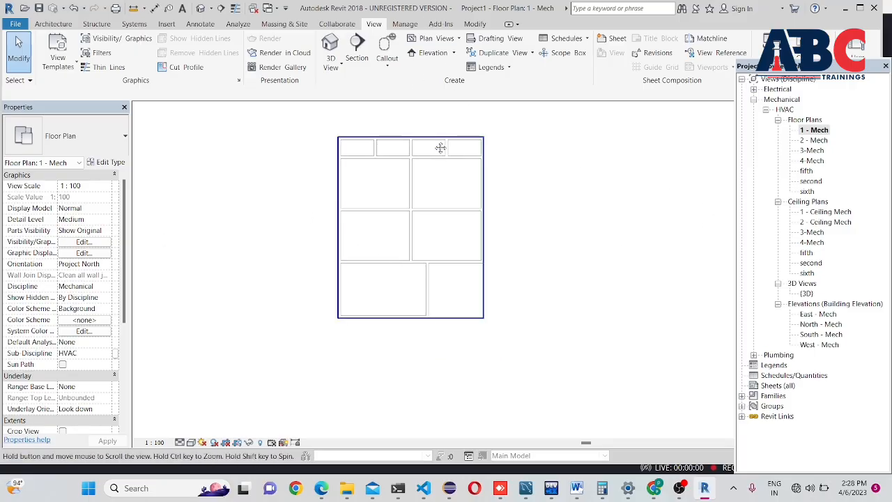
{"action": "middle_click_drag", "start_coordinate": [442, 146], "coordinate": [412, 159]}
{"action": "left_click", "coordinate": [411, 158]}
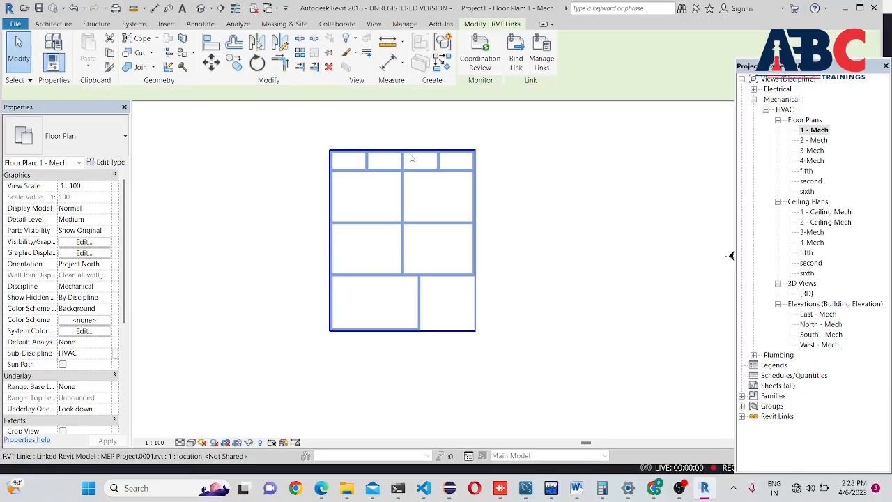
{"action": "left_click", "coordinate": [108, 162]}
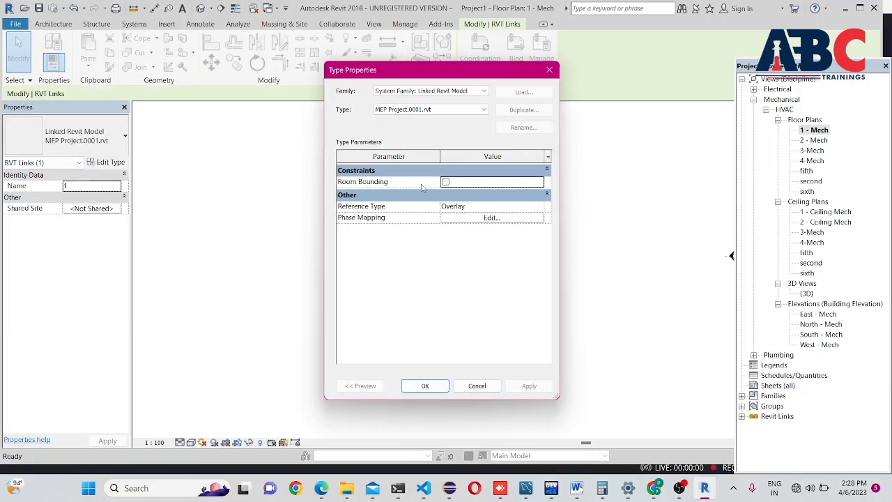
{"action": "left_click", "coordinate": [445, 182]}
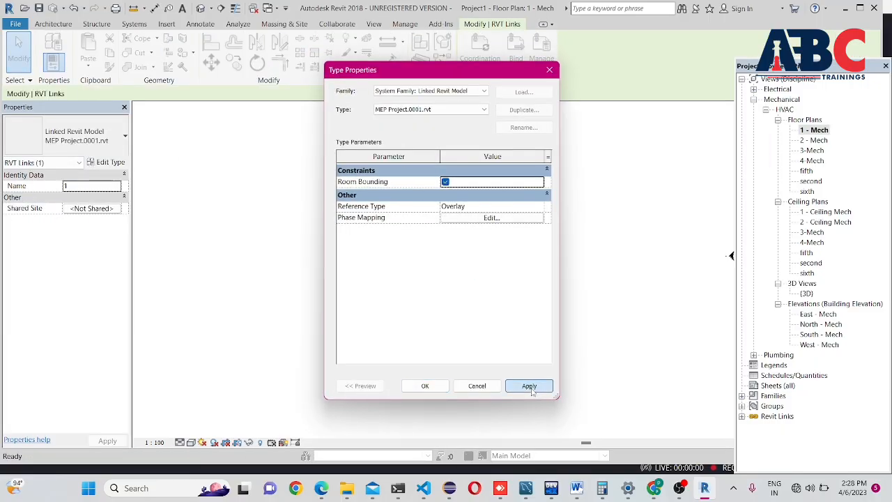
{"action": "left_click", "coordinate": [529, 385]}
{"action": "left_click", "coordinate": [425, 385]}
{"action": "left_click", "coordinate": [514, 173]}
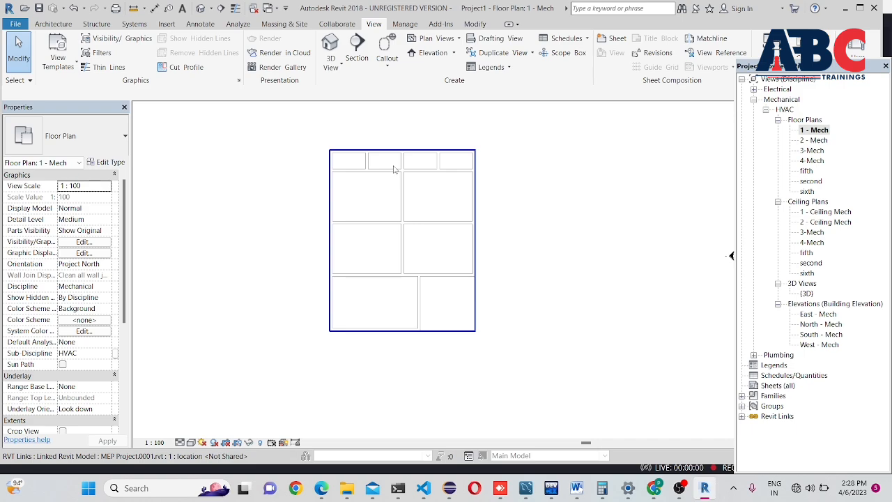
In the 1 - Ceiling Mech plan, start an automatic 600 x 600mm Grid ceiling with a 10' height offset from Level 1
{"action": "double_click", "coordinate": [830, 213]}
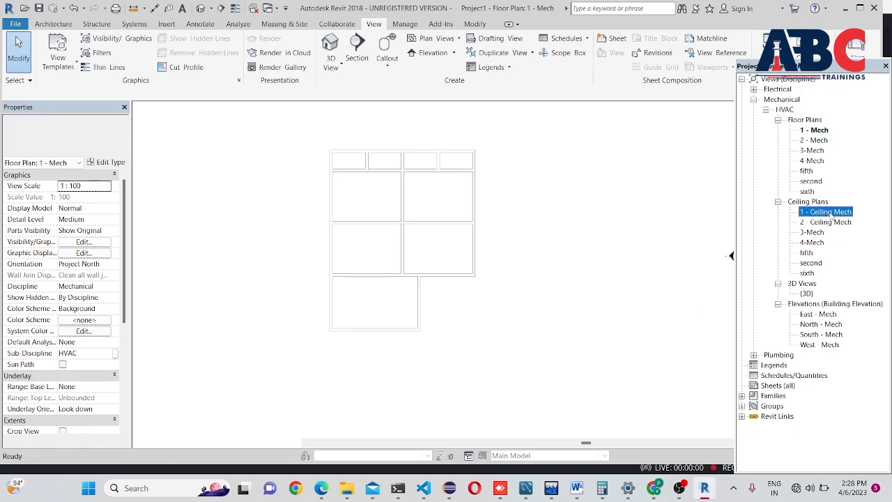
{"action": "left_click", "coordinate": [55, 24]}
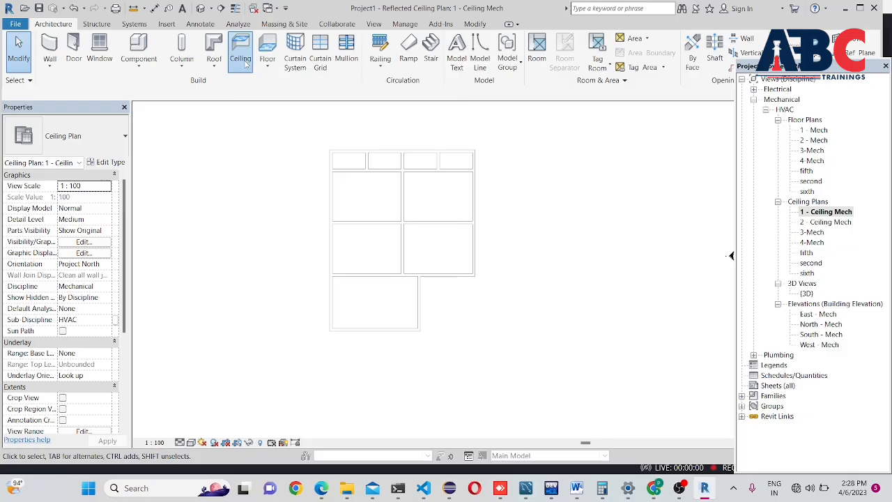
{"action": "left_click", "coordinate": [240, 53]}
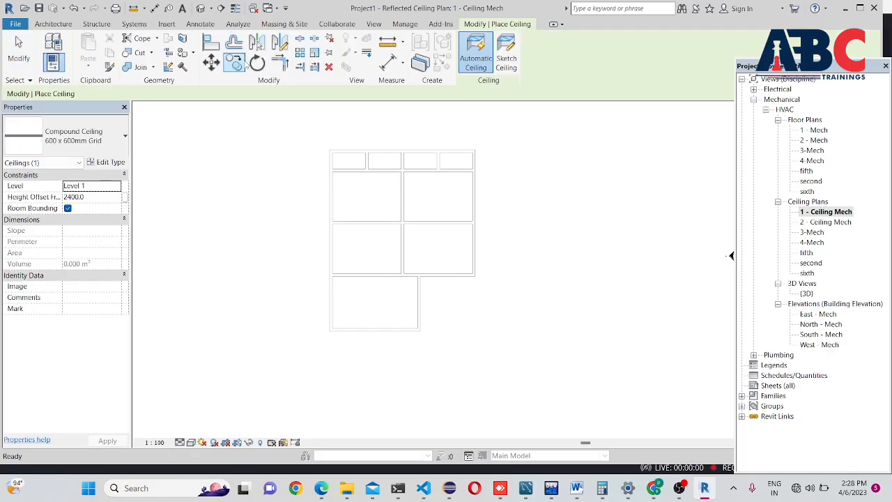
{"action": "left_click", "coordinate": [484, 68]}
{"action": "left_click", "coordinate": [94, 200]}
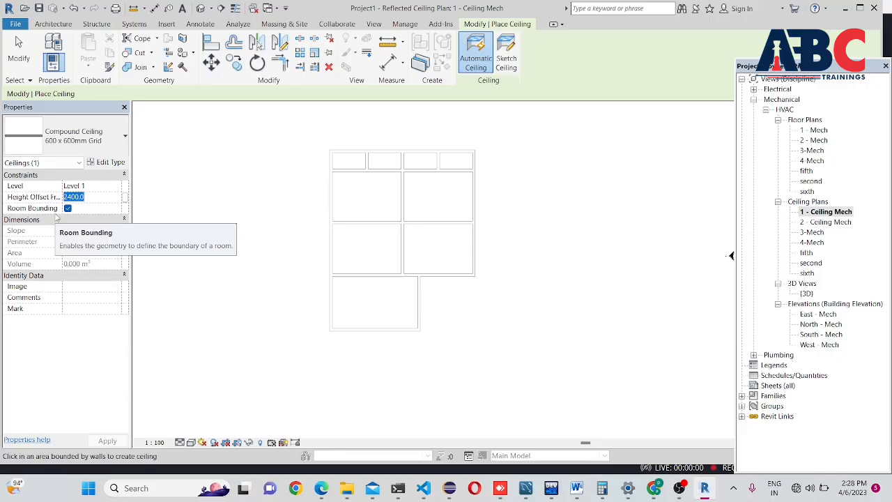
{"action": "type", "text": "10"}
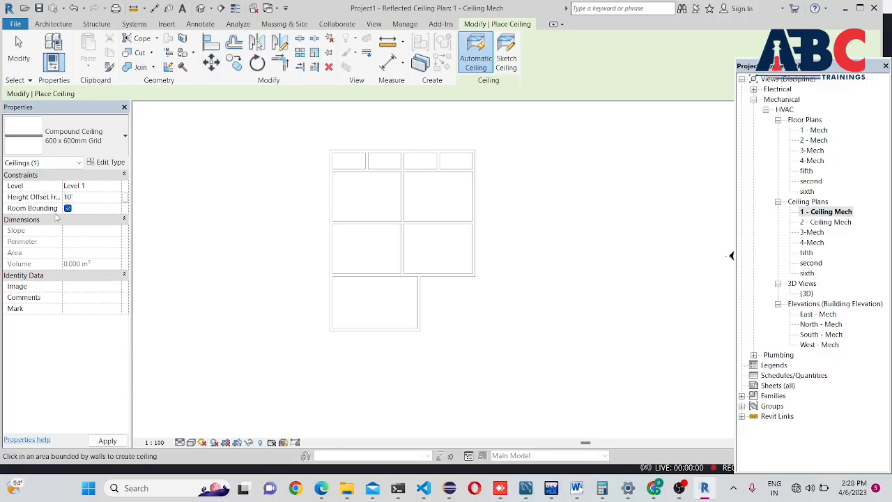
Place automatic grid ceilings in the five large rooms, leaving out the four small rooms along the upper edge
{"action": "scroll", "coordinate": [429, 247], "scroll_direction": "up", "scroll_amount": 1}
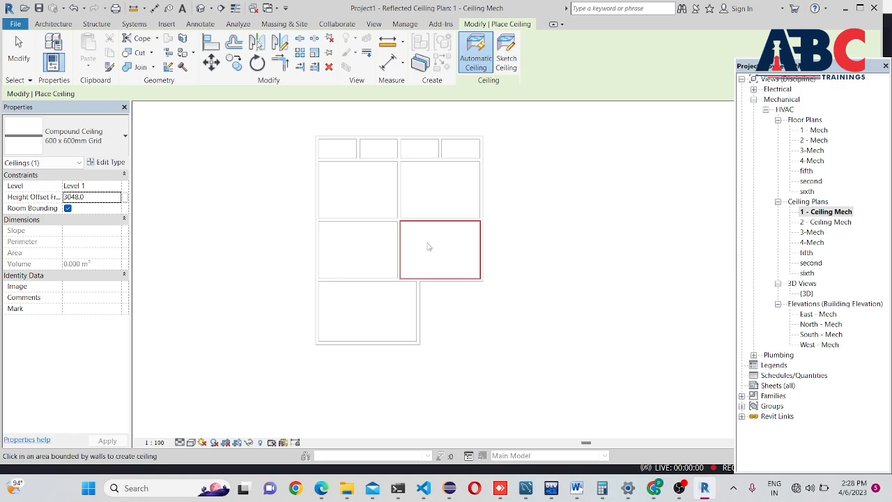
{"action": "scroll", "coordinate": [428, 251], "scroll_direction": "up", "scroll_amount": 1}
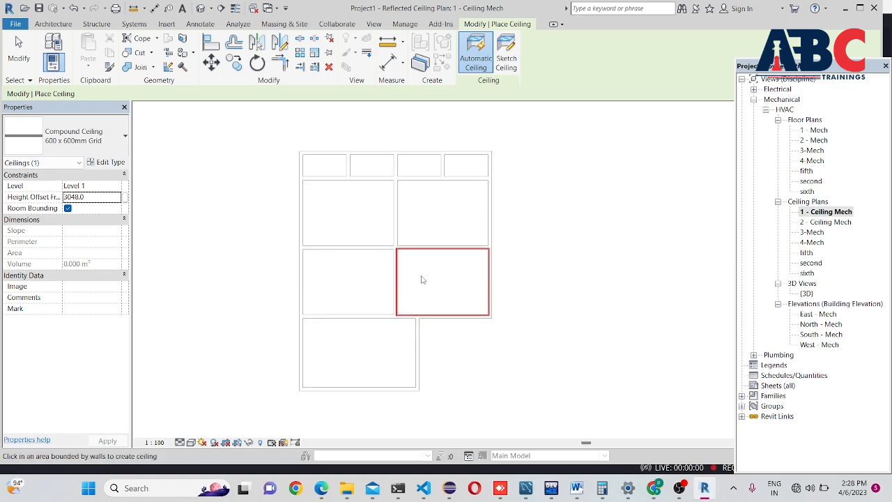
{"action": "left_click", "coordinate": [437, 209]}
{"action": "left_click", "coordinate": [363, 221]}
{"action": "left_click", "coordinate": [361, 282]}
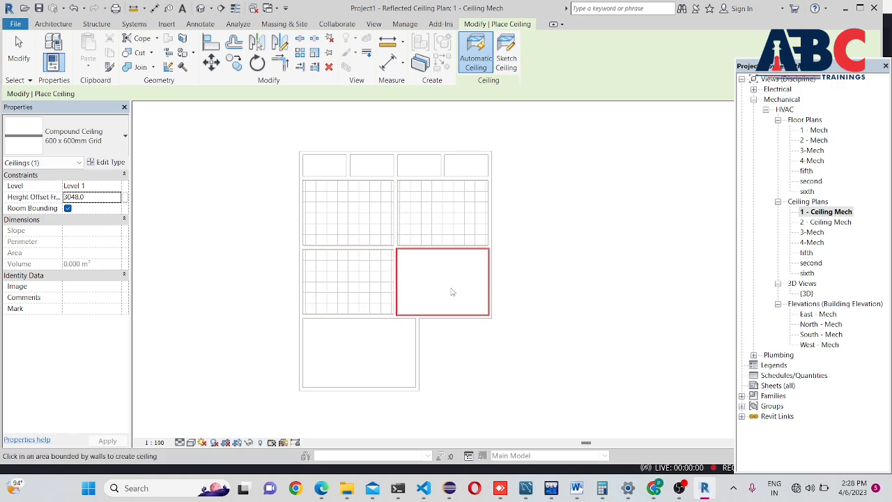
{"action": "left_click", "coordinate": [452, 291]}
{"action": "left_click", "coordinate": [382, 349]}
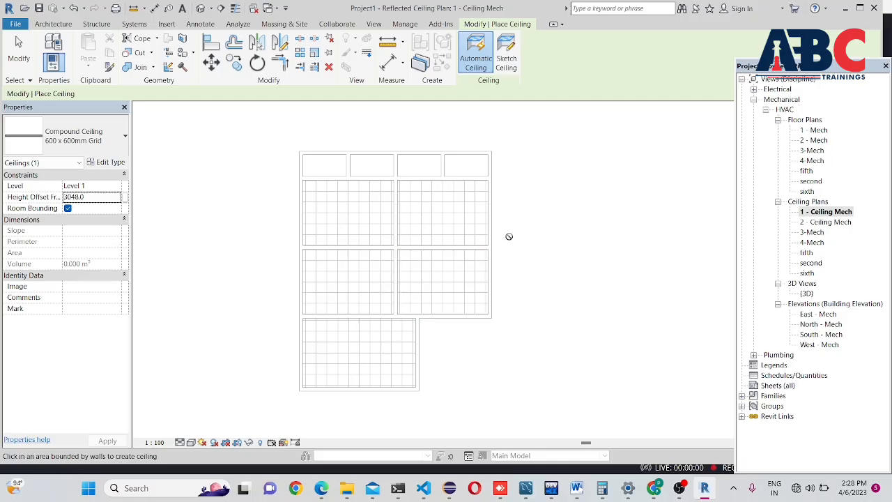
{"action": "key", "text": "Escape"}
{"action": "key", "text": "Escape"}
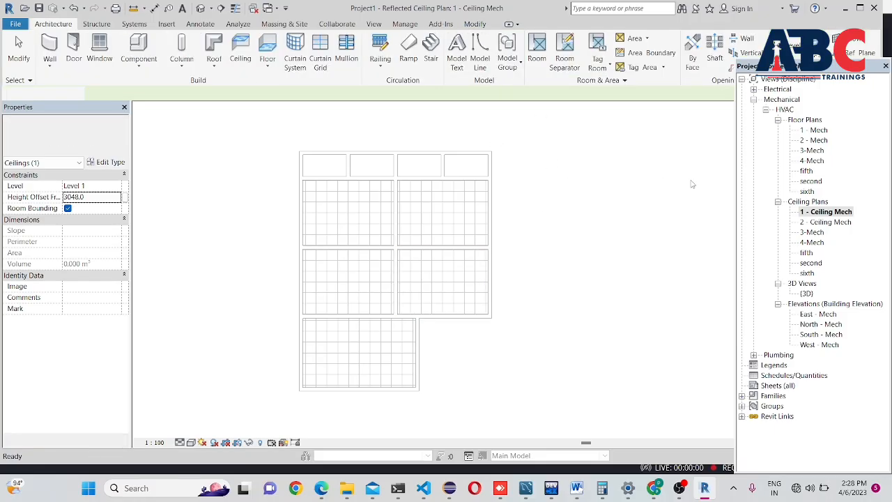
Place tagged analytical spaces in the five large rooms of the 1 - Mech floor plan
{"action": "double_click", "coordinate": [811, 131]}
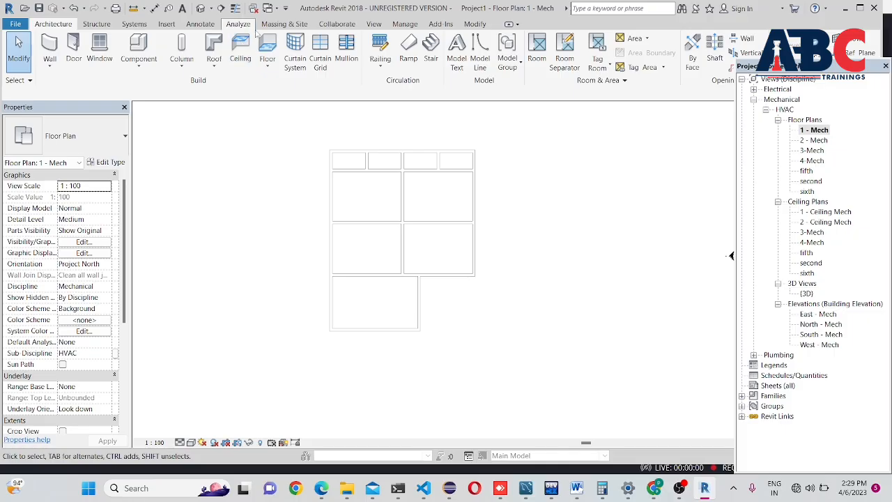
{"action": "left_click", "coordinate": [203, 24]}
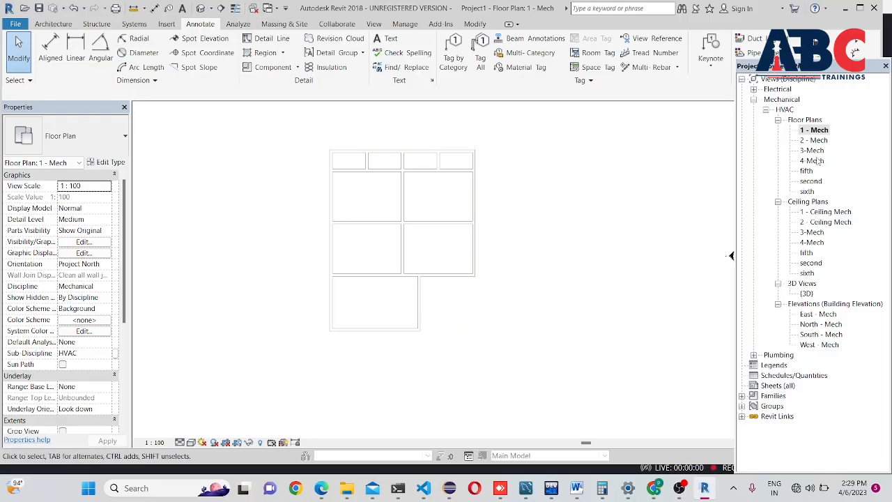
{"action": "left_click", "coordinate": [238, 24]}
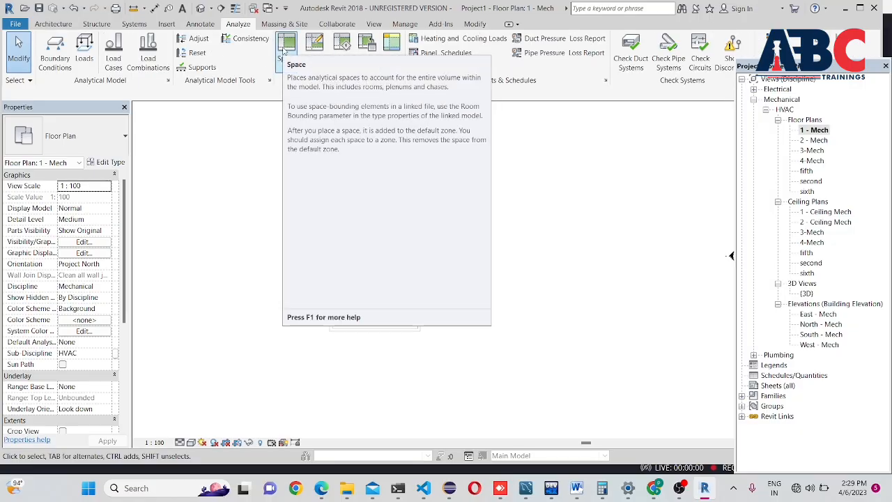
{"action": "left_click", "coordinate": [285, 46]}
{"action": "scroll", "coordinate": [366, 202], "scroll_direction": "up", "scroll_amount": 2}
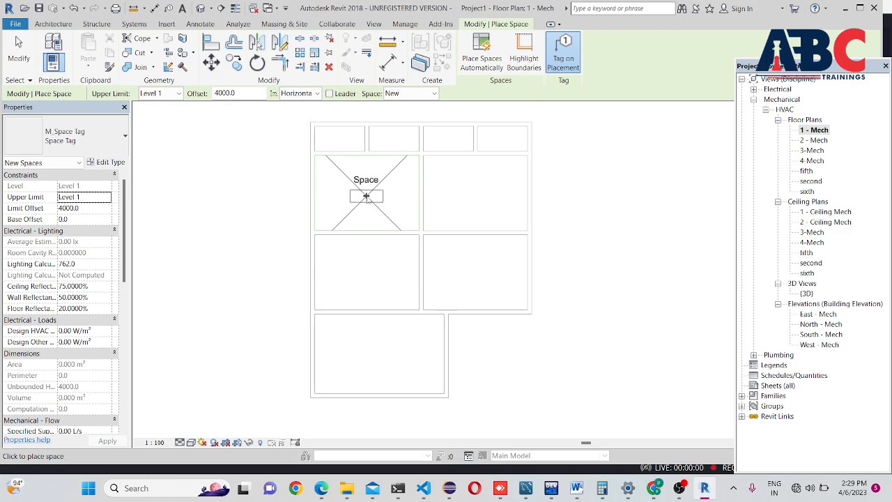
{"action": "left_click", "coordinate": [475, 195]}
{"action": "left_click", "coordinate": [366, 275]}
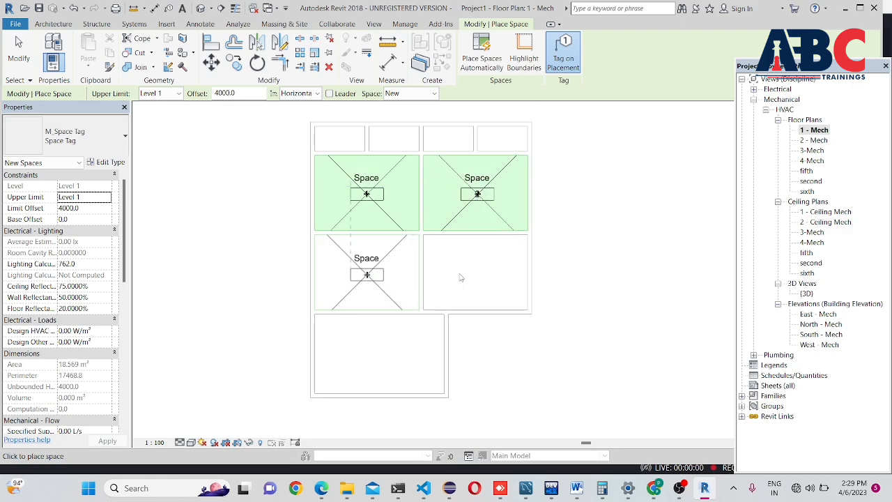
{"action": "left_click", "coordinate": [483, 277]}
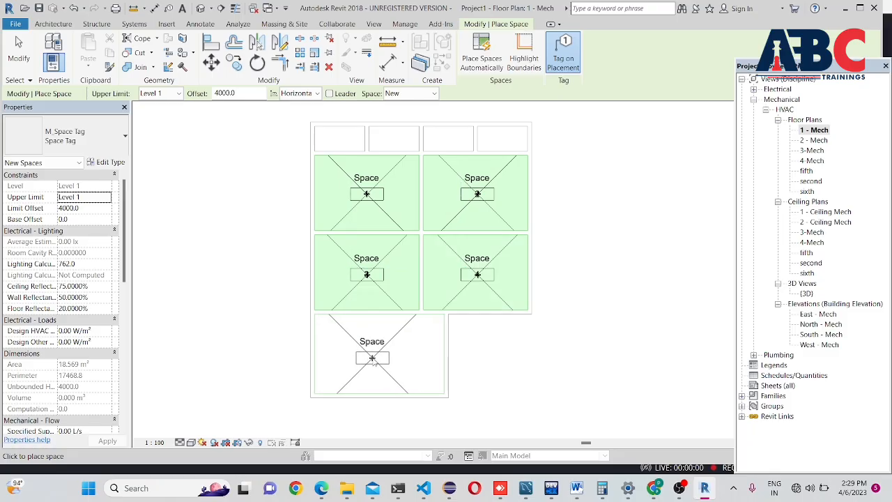
{"action": "left_click", "coordinate": [374, 360]}
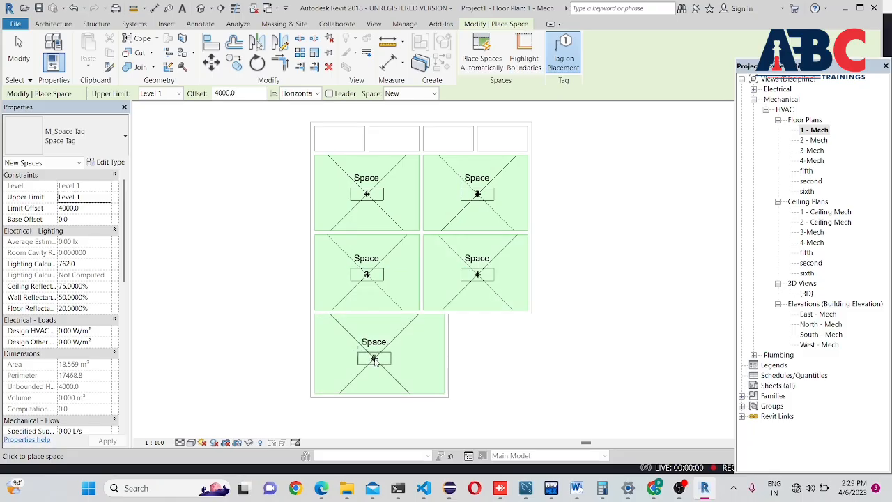
{"action": "key", "text": "Escape"}
{"action": "key", "text": "Escape"}
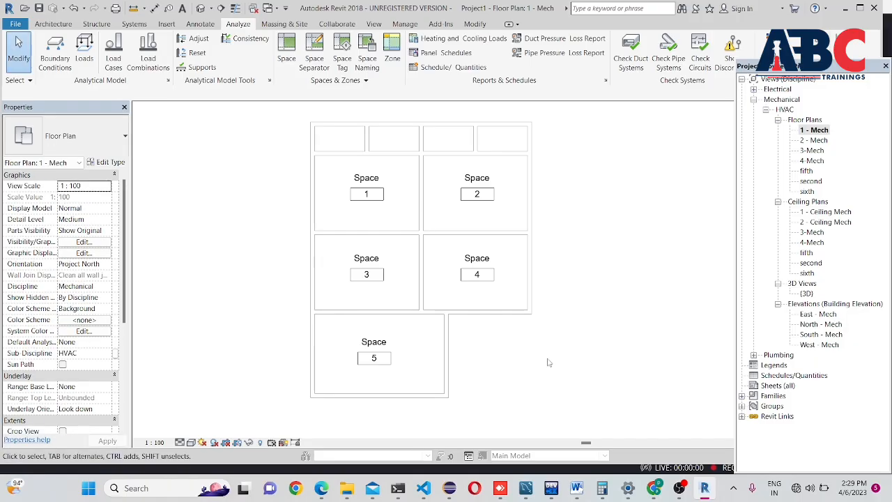
Rename the space numbered 1 to "Space 1" through its tag
{"action": "scroll", "coordinate": [359, 192], "scroll_direction": "up", "scroll_amount": 2}
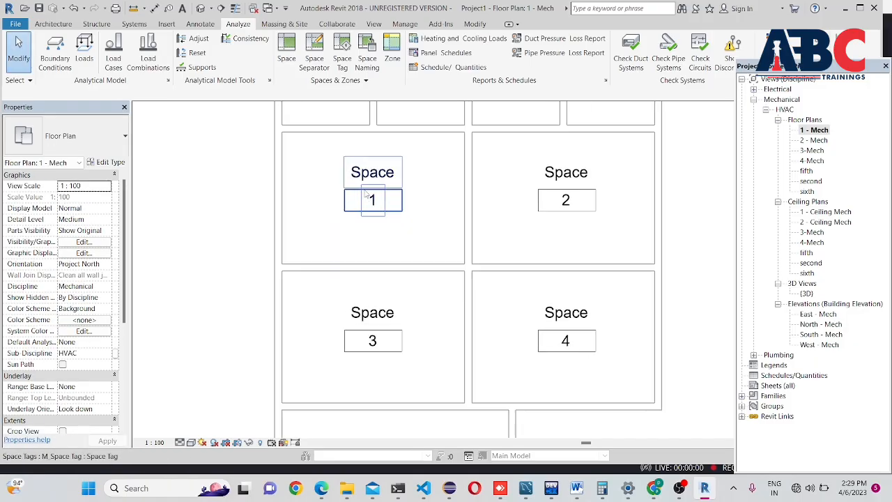
{"action": "scroll", "coordinate": [421, 300], "scroll_direction": "down", "scroll_amount": 5}
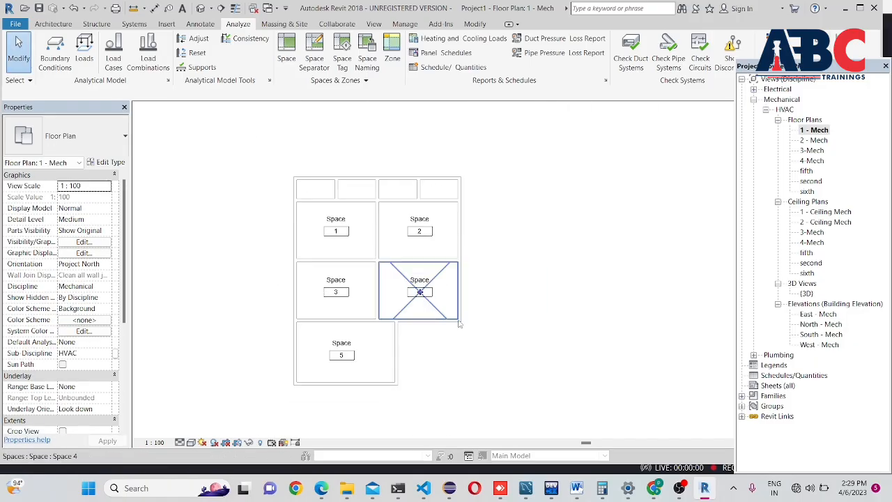
{"action": "middle_click_drag", "start_coordinate": [462, 303], "coordinate": [493, 273]}
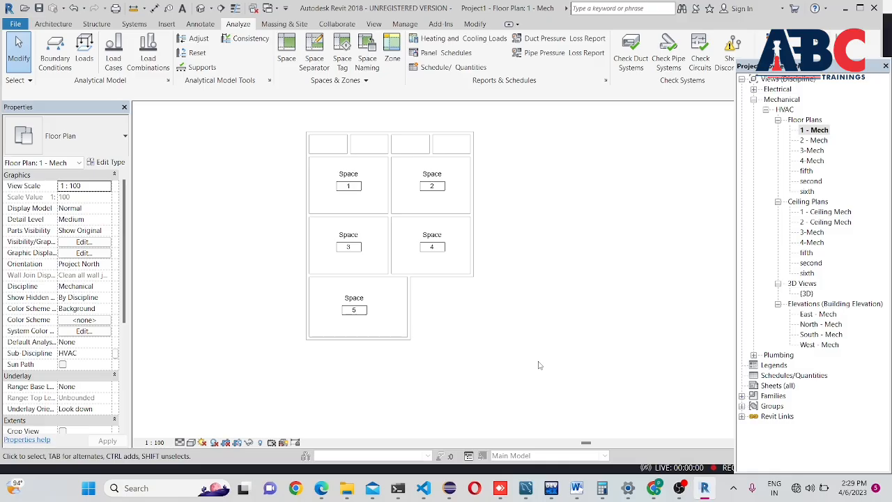
{"action": "scroll", "coordinate": [390, 223], "scroll_direction": "up", "scroll_amount": 3}
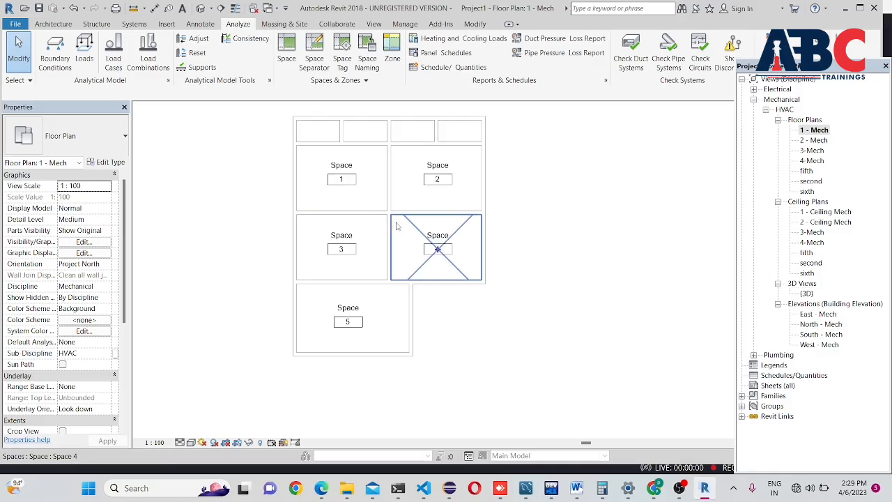
{"action": "middle_click_drag", "start_coordinate": [387, 207], "coordinate": [407, 300]}
{"action": "double_click", "coordinate": [359, 242]}
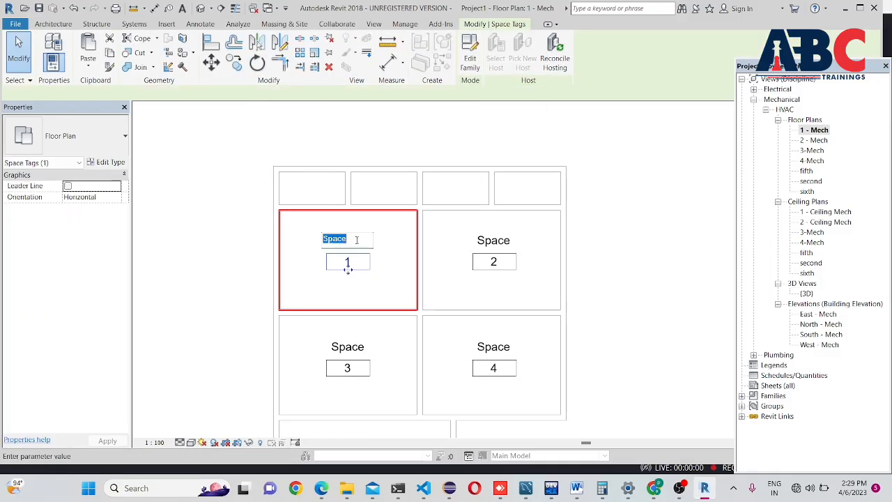
{"action": "left_click", "coordinate": [360, 243]}
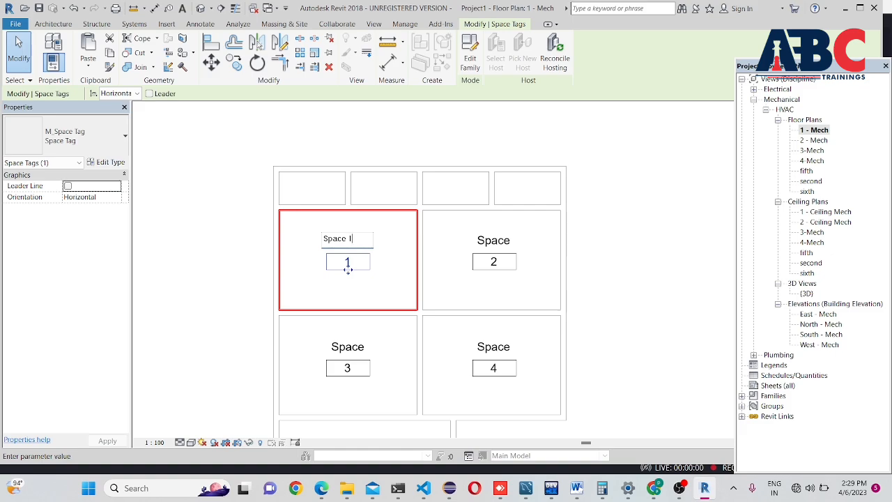
Rename the space numbered 2 to "Space 2" through its tag
{"action": "left_click", "coordinate": [495, 245]}
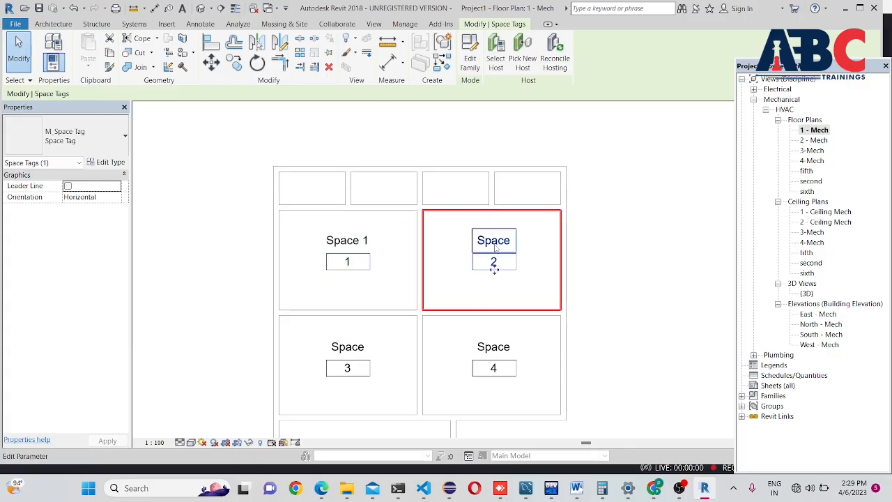
{"action": "left_click", "coordinate": [489, 241]}
{"action": "left_click", "coordinate": [507, 243]}
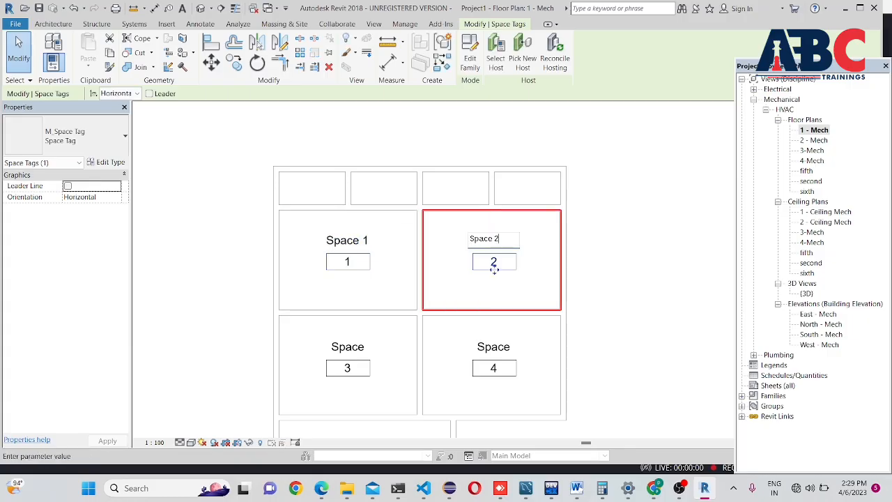
{"action": "left_click", "coordinate": [603, 258]}
Rename the space numbered 3 to "Space 3" through its tag
{"action": "scroll", "coordinate": [509, 338], "scroll_direction": "down", "scroll_amount": 3}
{"action": "middle_click_drag", "start_coordinate": [513, 338], "coordinate": [462, 236]}
{"action": "scroll", "coordinate": [363, 256], "scroll_direction": "up", "scroll_amount": 2}
{"action": "scroll", "coordinate": [365, 261], "scroll_direction": "up", "scroll_amount": 1}
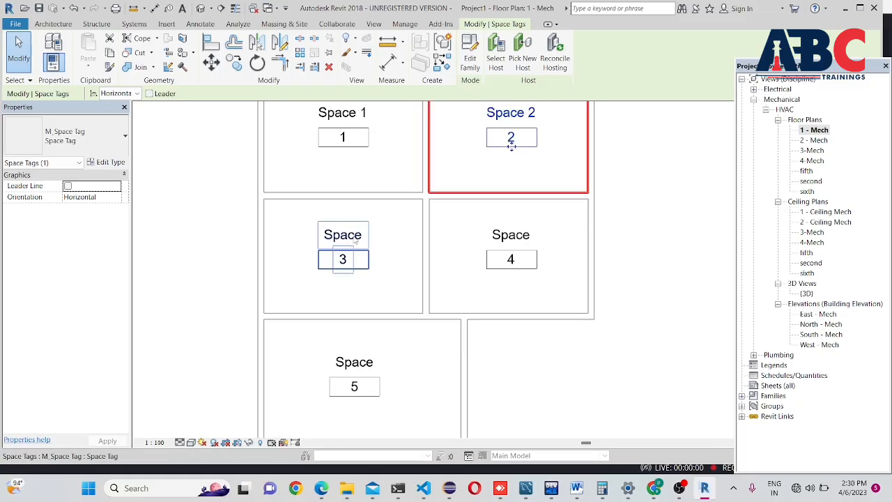
{"action": "scroll", "coordinate": [355, 236], "scroll_direction": "up", "scroll_amount": 1}
{"action": "left_click", "coordinate": [354, 236]}
{"action": "left_click", "coordinate": [352, 238]}
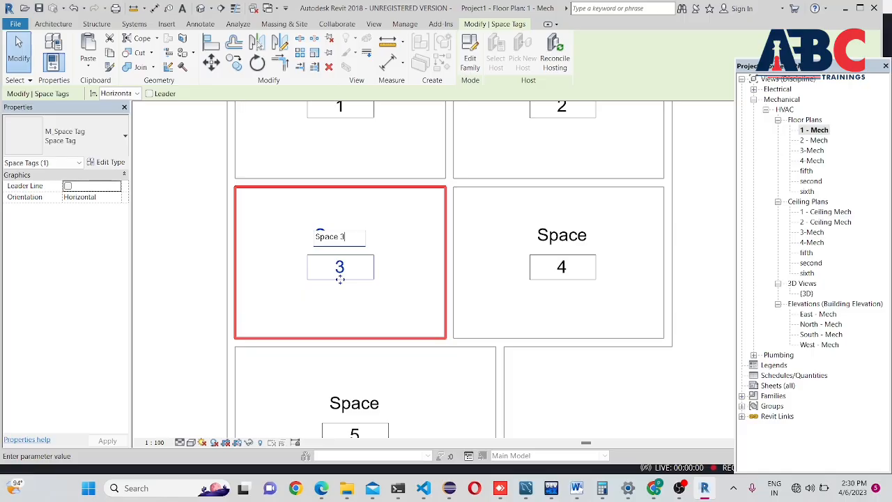
{"action": "double_click", "coordinate": [558, 241]}
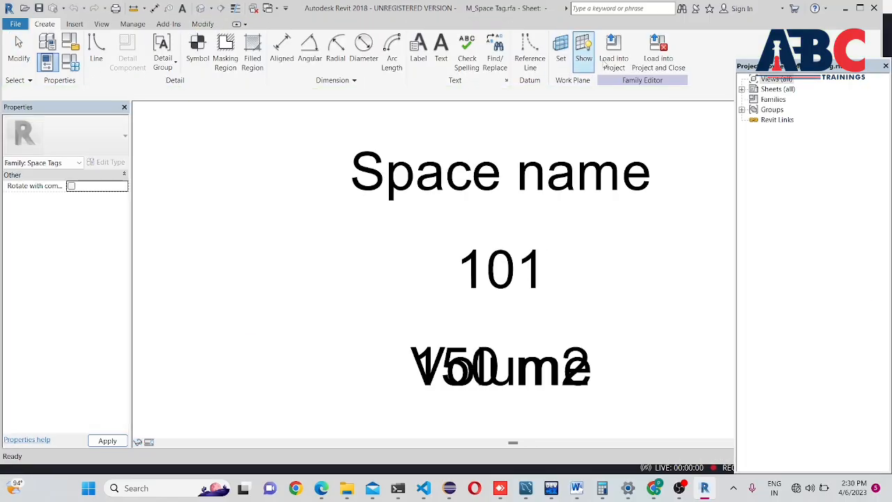
{"action": "left_click", "coordinate": [648, 62]}
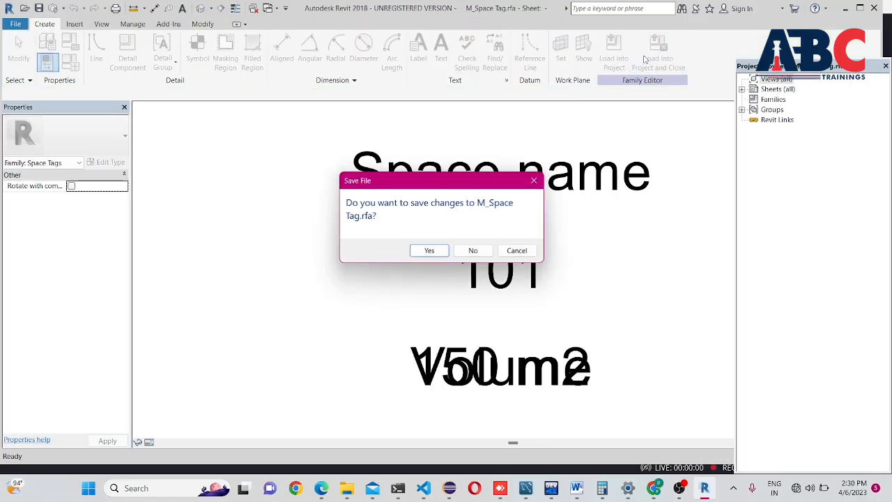
{"action": "left_click", "coordinate": [466, 252]}
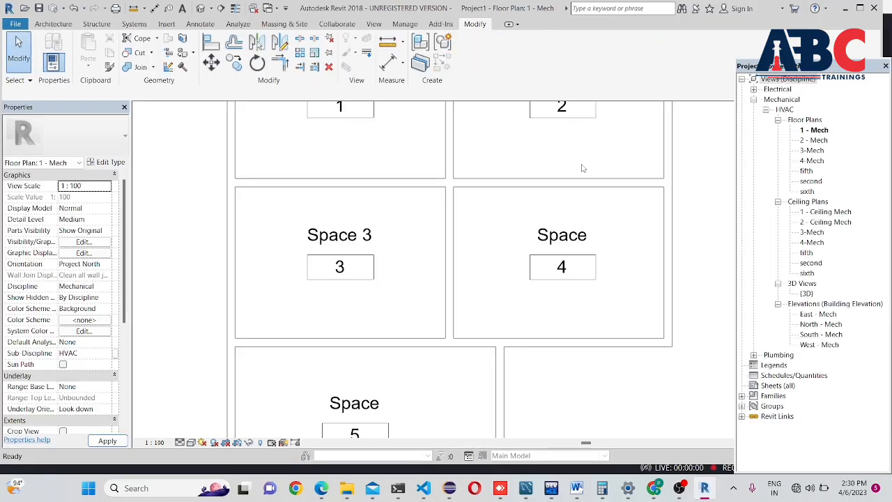
Rename the space numbered 4 to "Space4" through its tag
{"action": "left_click", "coordinate": [562, 236]}
{"action": "left_click", "coordinate": [562, 236]}
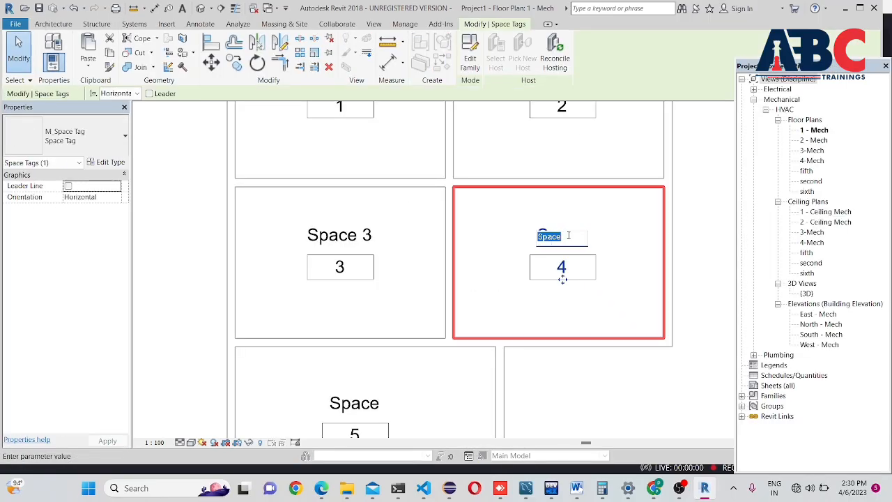
{"action": "type", "text": "4"}
{"action": "left_click", "coordinate": [420, 287]}
Rename the space numbered 5 to "Space 5" through its tag
{"action": "scroll", "coordinate": [419, 288], "scroll_direction": "down", "scroll_amount": 2}
{"action": "middle_click_drag", "start_coordinate": [483, 339], "coordinate": [471, 255]}
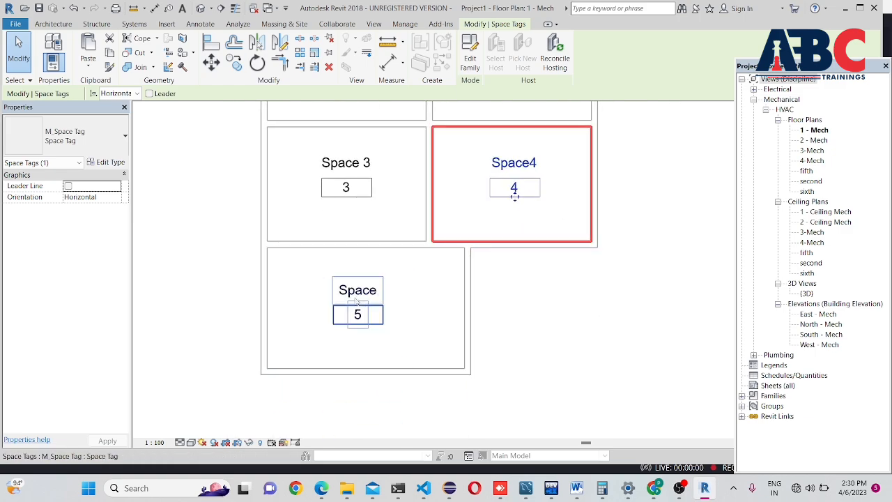
{"action": "left_click", "coordinate": [357, 298]}
{"action": "left_click", "coordinate": [357, 292]}
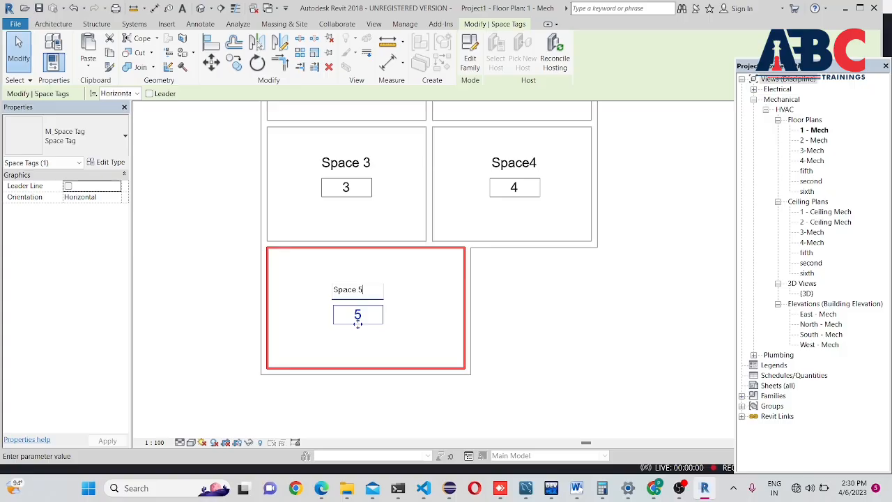
{"action": "type", "text": "5"}
{"action": "left_click", "coordinate": [605, 300]}
Duplicate the Spaces color scheme Schema 1 as a new scheme named Schema 2
{"action": "scroll", "coordinate": [327, 299], "scroll_direction": "down", "scroll_amount": 4}
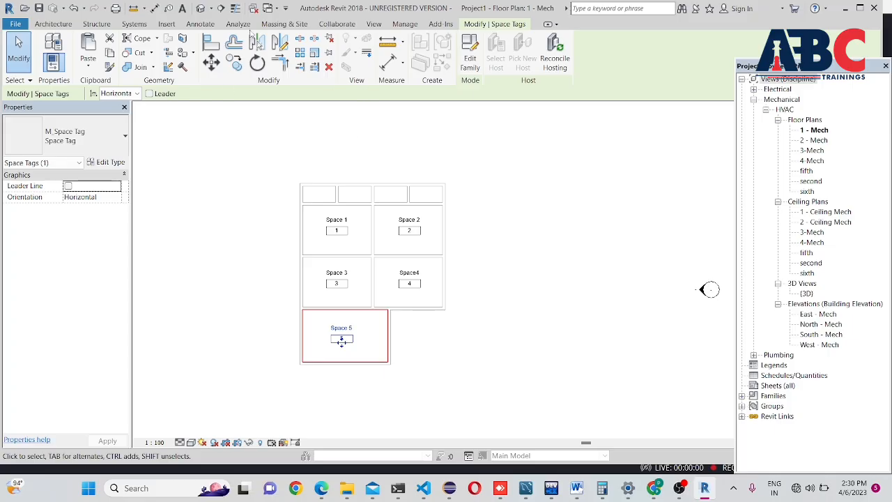
{"action": "left_click", "coordinate": [239, 25]}
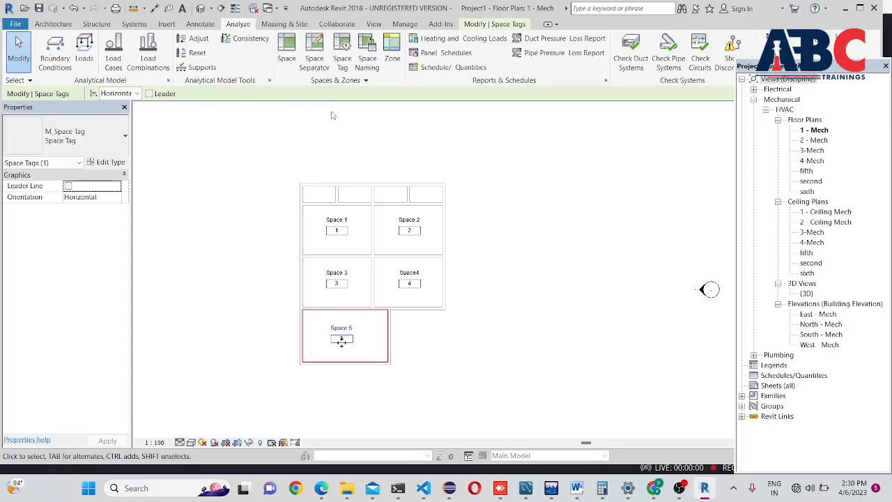
{"action": "left_click", "coordinate": [376, 83]}
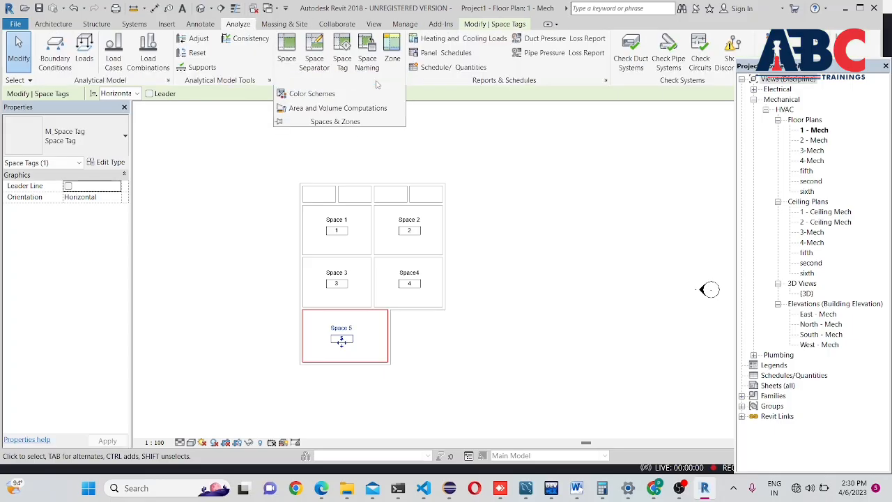
{"action": "left_click", "coordinate": [312, 95]}
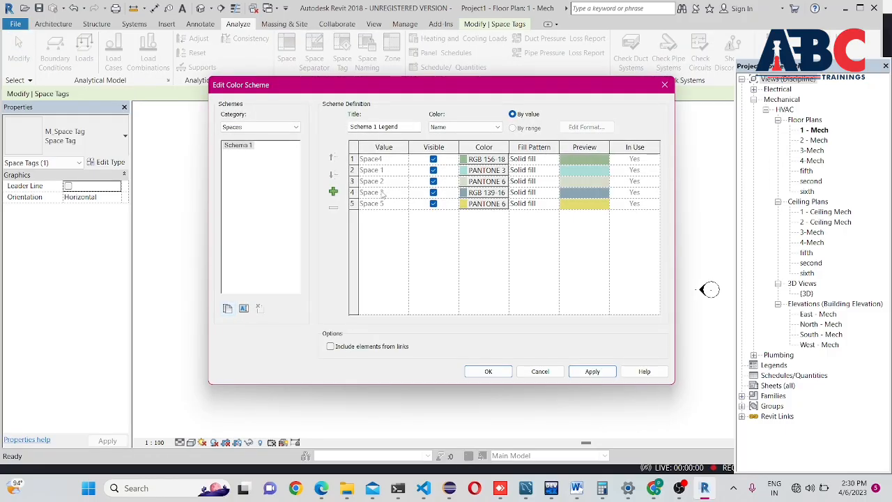
{"action": "left_click", "coordinate": [239, 145]}
{"action": "left_click", "coordinate": [228, 309]}
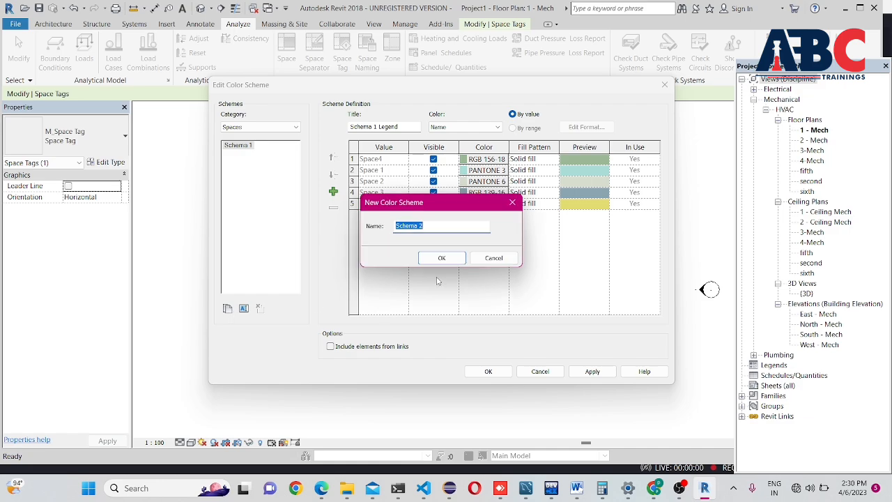
{"action": "left_click", "coordinate": [438, 257]}
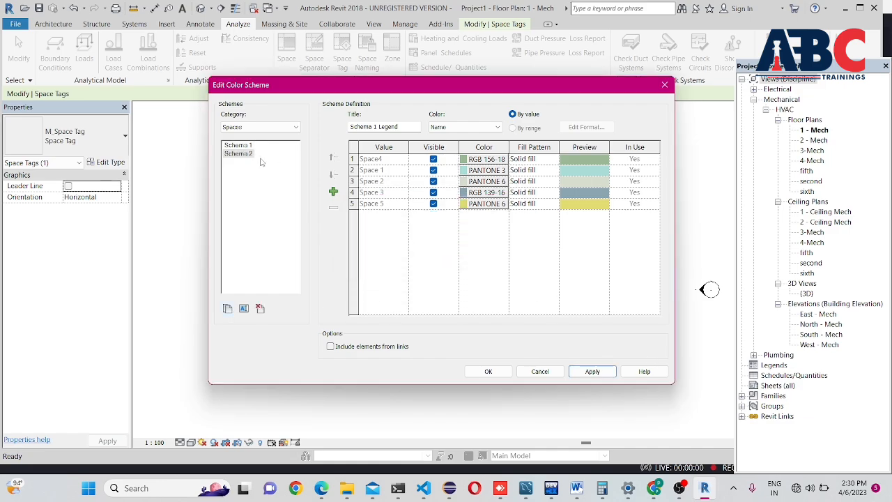
Set the color of Space4 to Cyan in the Schema 1 color scheme
{"action": "left_click", "coordinate": [239, 145]}
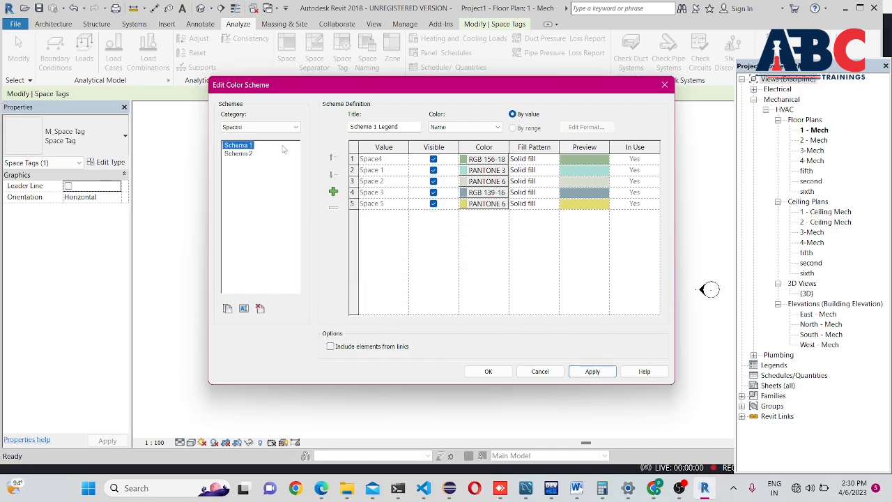
{"action": "left_click", "coordinate": [463, 127]}
{"action": "left_click", "coordinate": [463, 128]}
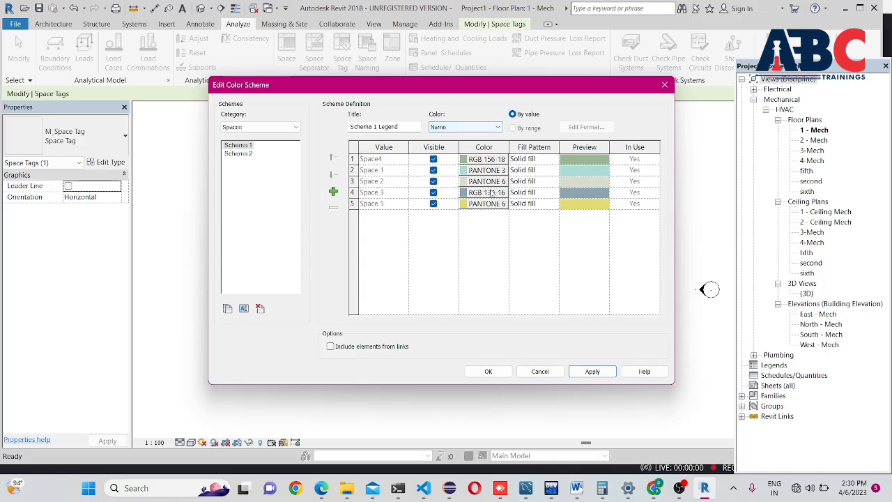
{"action": "left_click", "coordinate": [464, 161]}
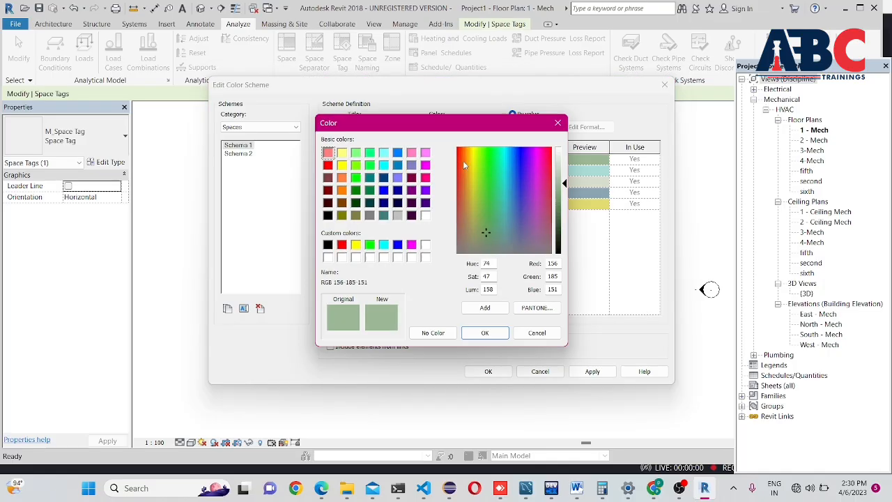
{"action": "left_click", "coordinate": [384, 166]}
{"action": "left_click", "coordinate": [484, 333]}
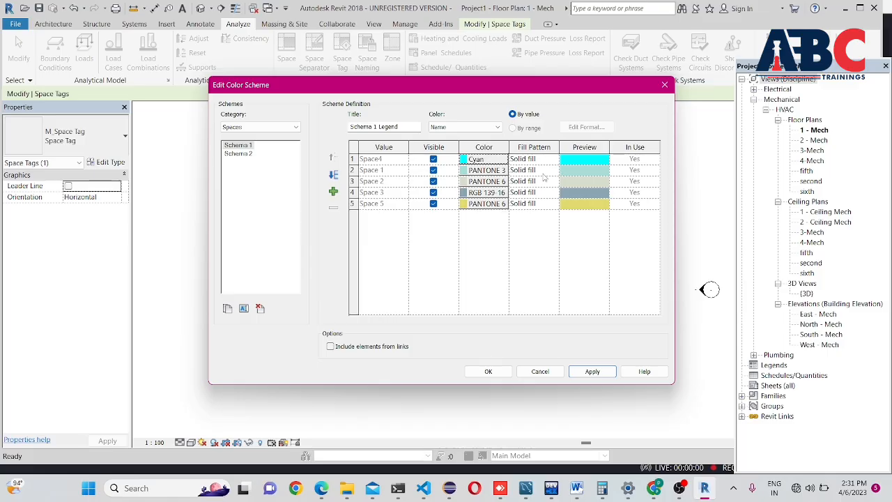
Set the color of Space 1 to Magenta and of Space 2 to Yellow in Schema 1
{"action": "left_click", "coordinate": [468, 171]}
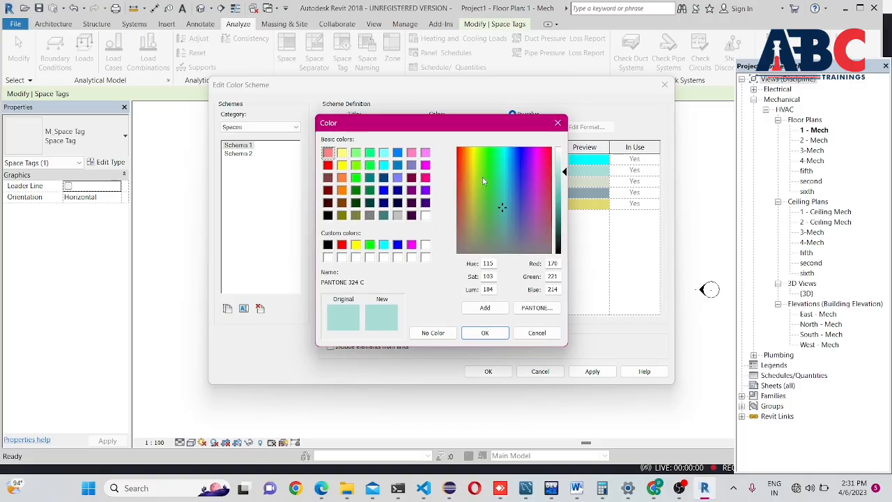
{"action": "left_click", "coordinate": [411, 244]}
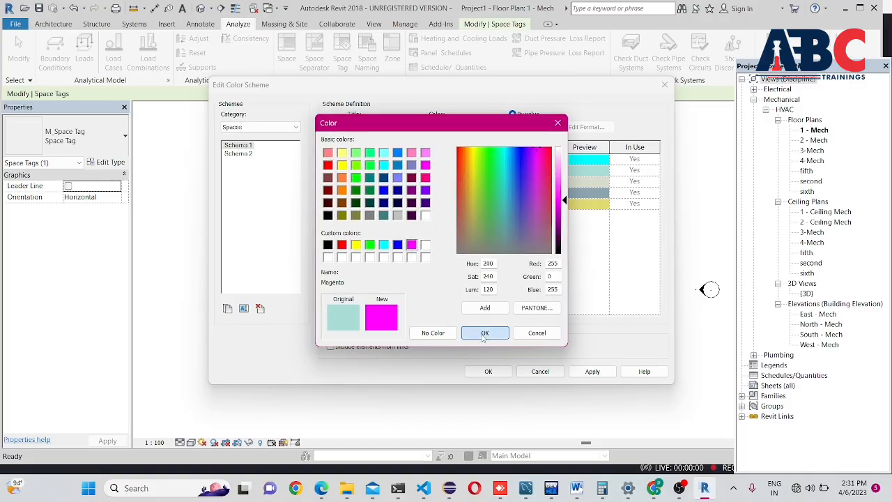
{"action": "left_click", "coordinate": [485, 333]}
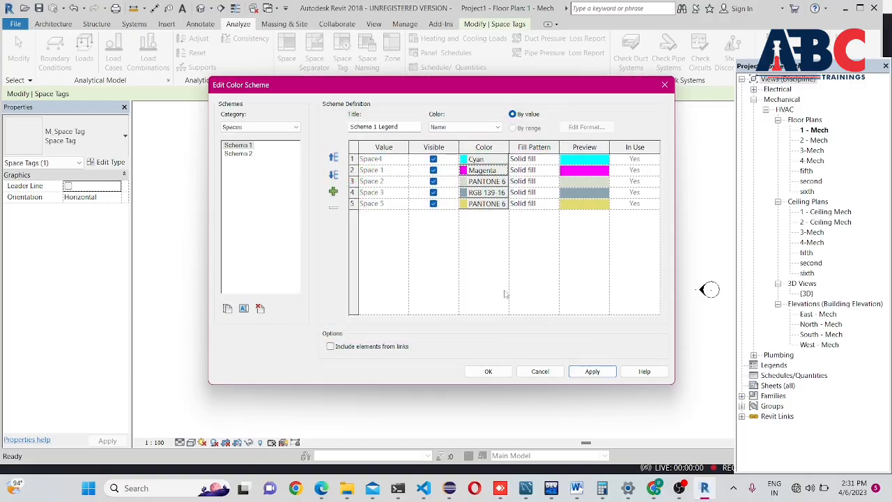
{"action": "left_click", "coordinate": [460, 186]}
{"action": "left_click", "coordinate": [355, 244]}
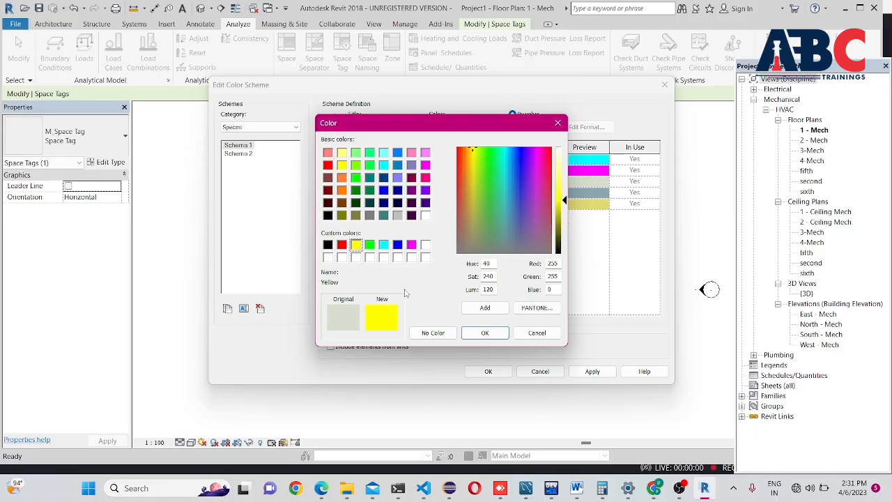
{"action": "left_click", "coordinate": [484, 333]}
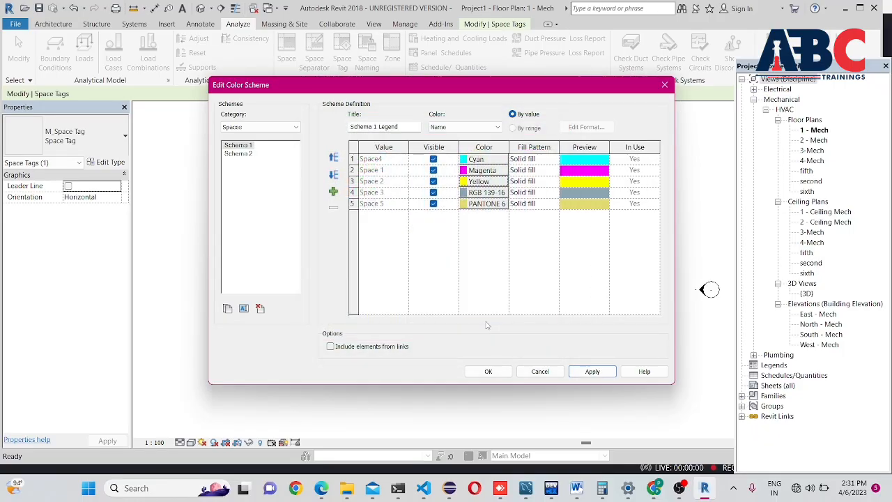
Set the color of Space 3 to Red and of Space 5 to Green in Schema 1, and apply the scheme changes
{"action": "left_click", "coordinate": [465, 192]}
{"action": "left_click", "coordinate": [341, 245]}
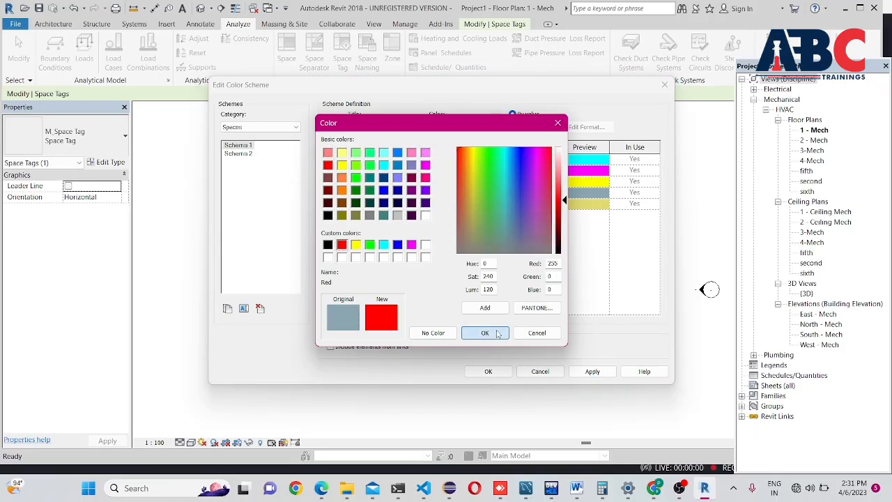
{"action": "left_click", "coordinate": [485, 333]}
{"action": "left_click", "coordinate": [465, 203]}
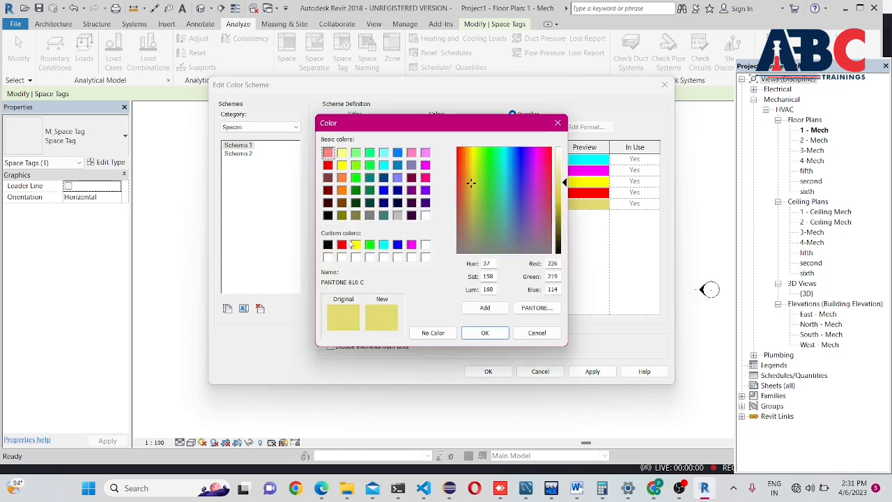
{"action": "left_click", "coordinate": [355, 178]}
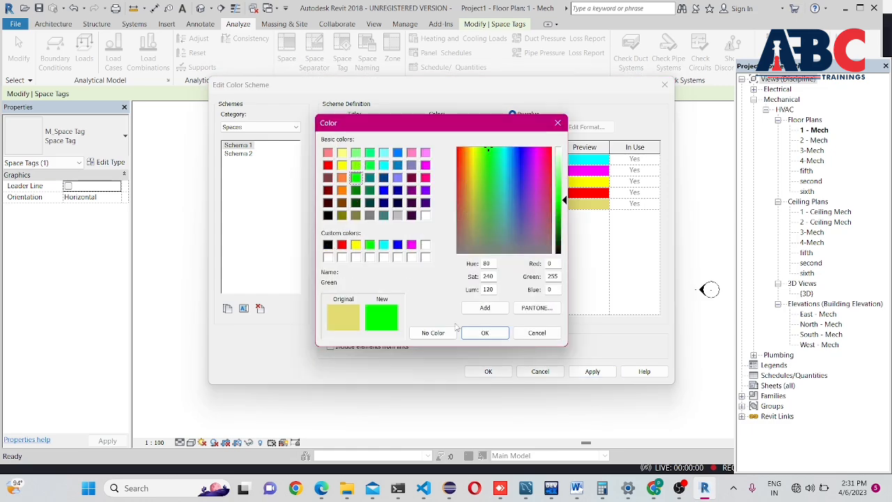
{"action": "left_click", "coordinate": [486, 332]}
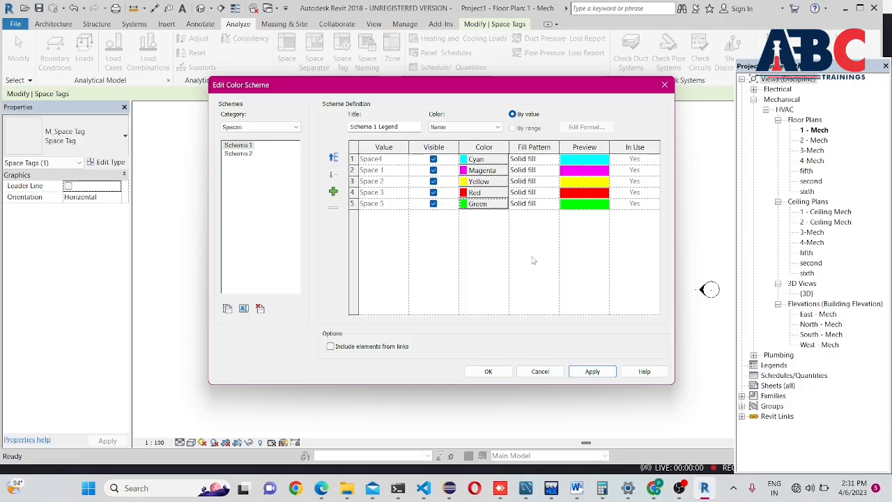
{"action": "left_click", "coordinate": [591, 371]}
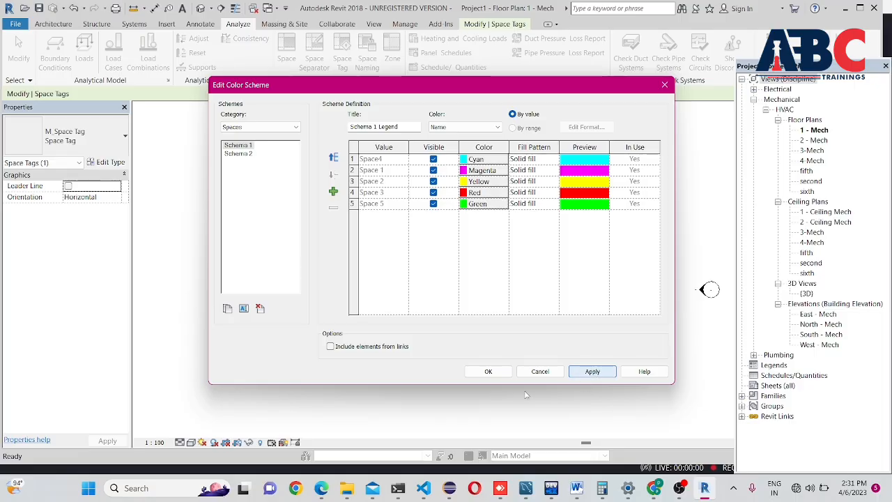
{"action": "left_click", "coordinate": [488, 372]}
{"action": "left_click", "coordinate": [494, 378]}
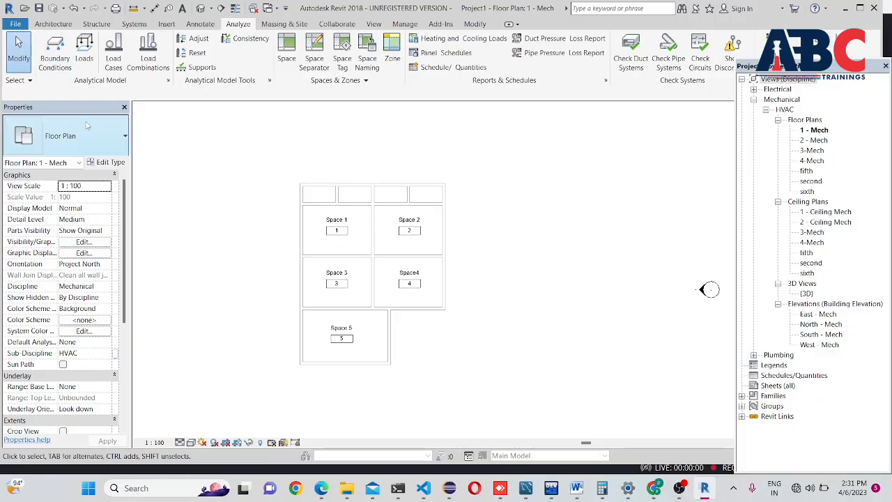
Apply the Schema 1 color scheme of the Spaces category to the 1 - Mech floor plan
{"action": "left_click_drag", "start_coordinate": [81, 108], "coordinate": [91, 87]}
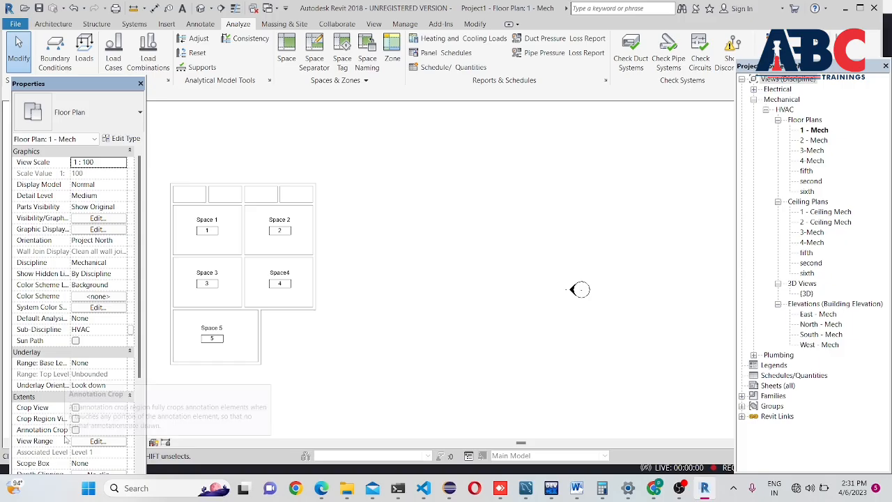
{"action": "scroll", "coordinate": [40, 414], "scroll_direction": "down", "scroll_amount": 4}
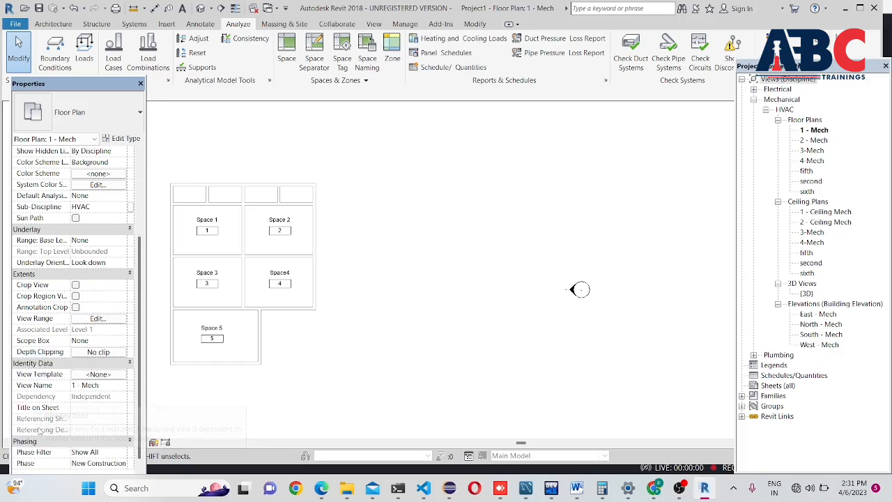
{"action": "scroll", "coordinate": [54, 422], "scroll_direction": "down", "scroll_amount": 1}
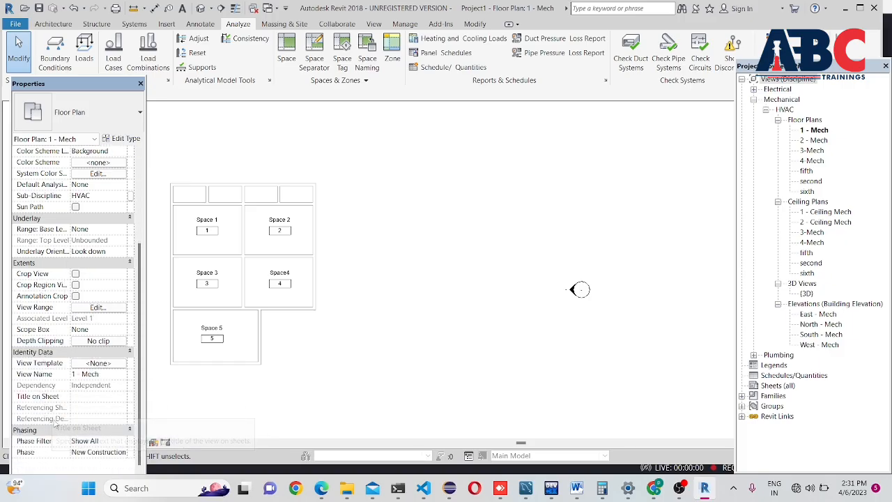
{"action": "scroll", "coordinate": [50, 376], "scroll_direction": "up", "scroll_amount": 4}
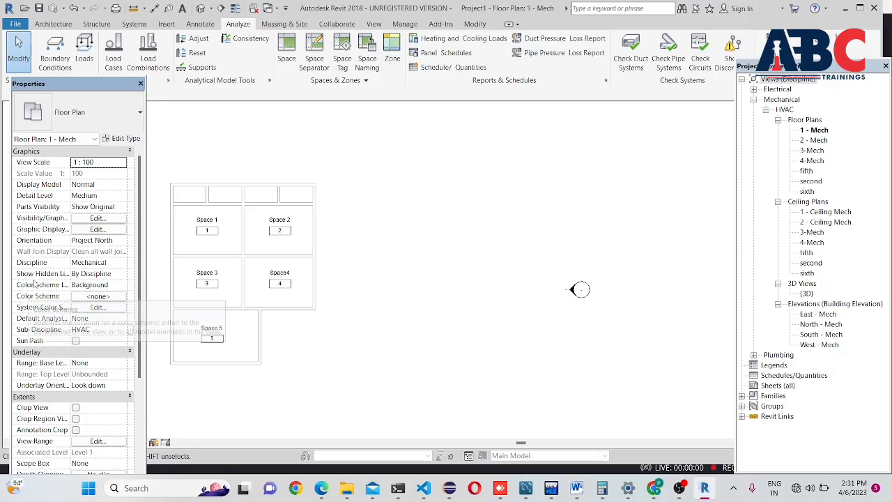
{"action": "left_click", "coordinate": [106, 298]}
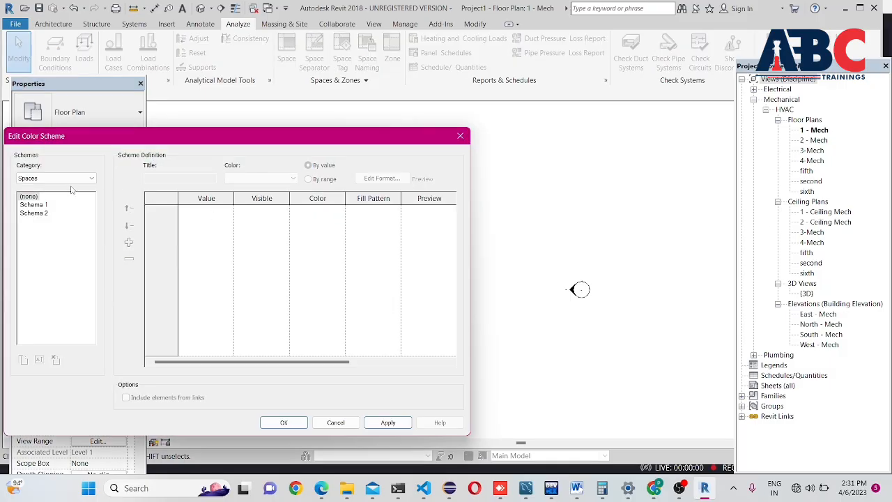
{"action": "left_click", "coordinate": [35, 204]}
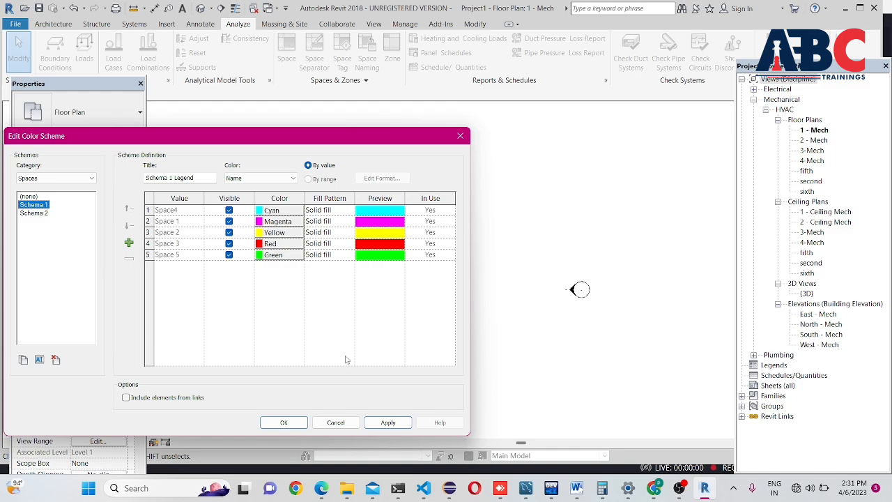
{"action": "left_click", "coordinate": [388, 420]}
{"action": "left_click", "coordinate": [283, 422]}
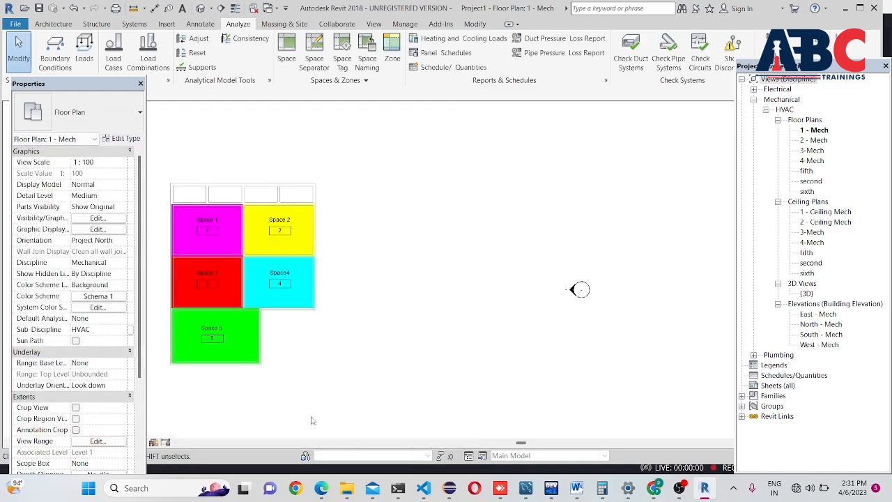
{"action": "middle_click_drag", "start_coordinate": [372, 319], "coordinate": [441, 298]}
{"action": "scroll", "coordinate": [453, 297], "scroll_direction": "up", "scroll_amount": 2}
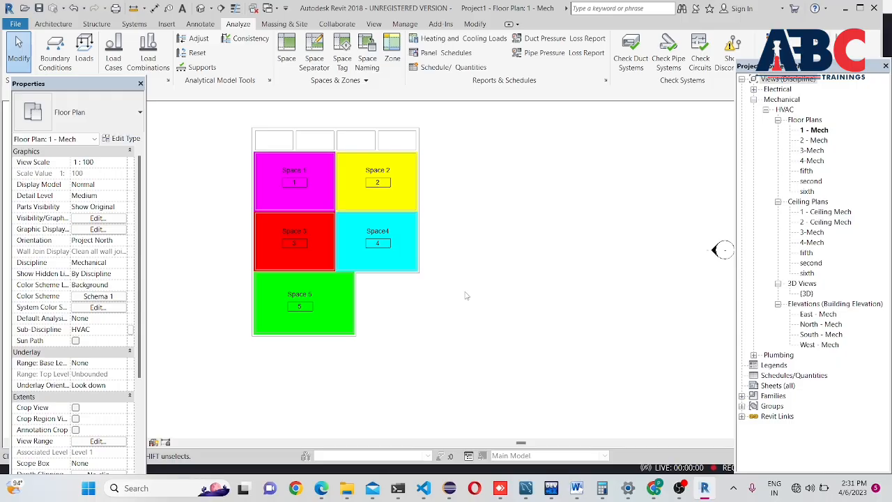
{"action": "scroll", "coordinate": [378, 291], "scroll_direction": "up", "scroll_amount": 3}
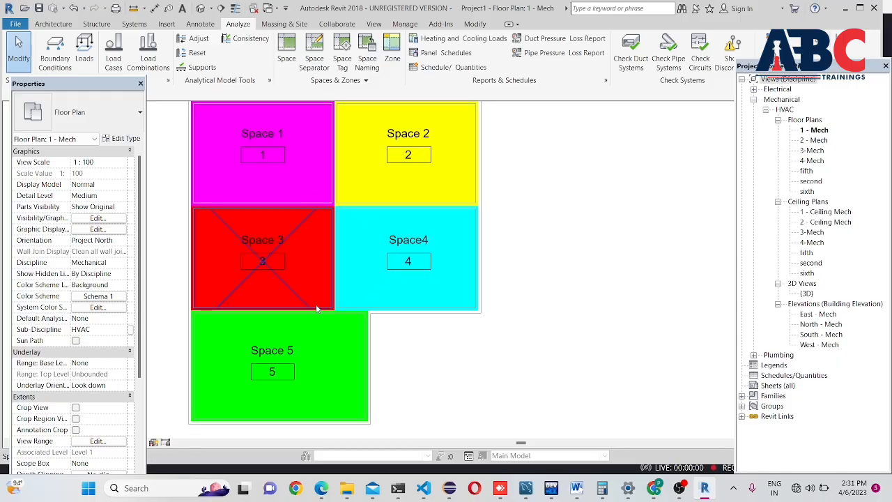
Create an HVAC zone on the floor plan containing only Space 1
{"action": "scroll", "coordinate": [379, 291], "scroll_direction": "down", "scroll_amount": 2}
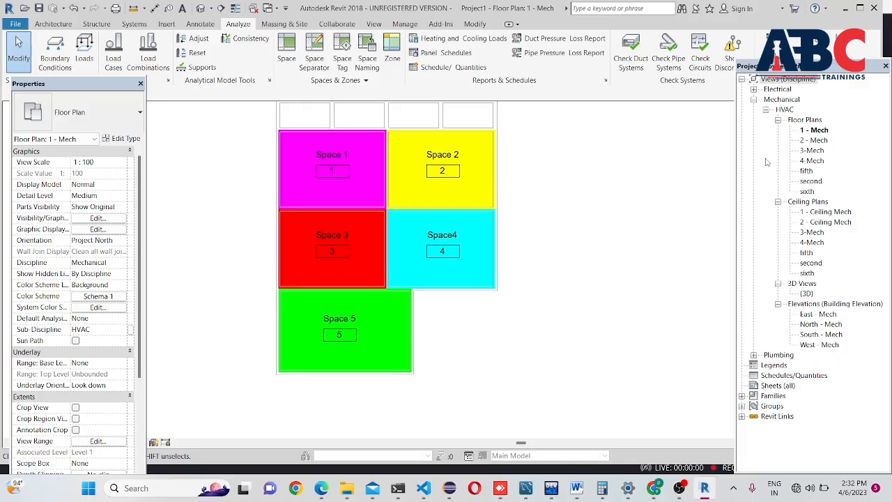
{"action": "scroll", "coordinate": [251, 106], "scroll_direction": "down", "scroll_amount": 2}
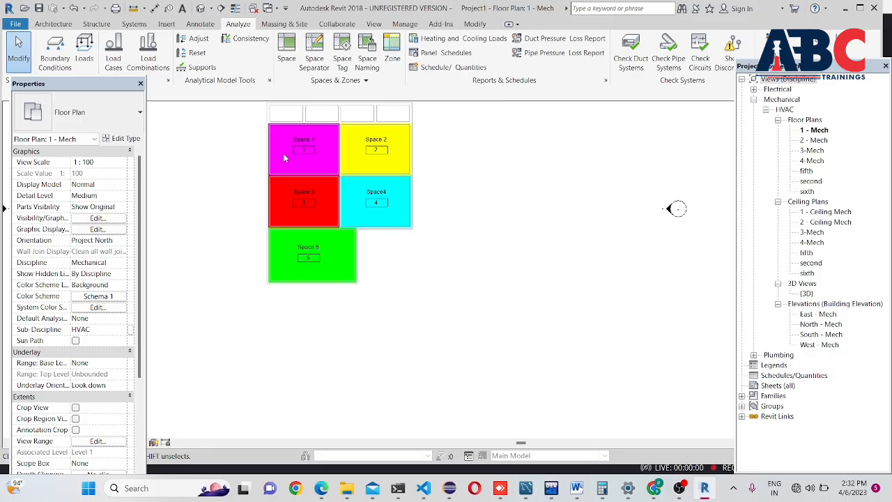
{"action": "scroll", "coordinate": [306, 122], "scroll_direction": "up", "scroll_amount": 2}
{"action": "left_click", "coordinate": [391, 52]}
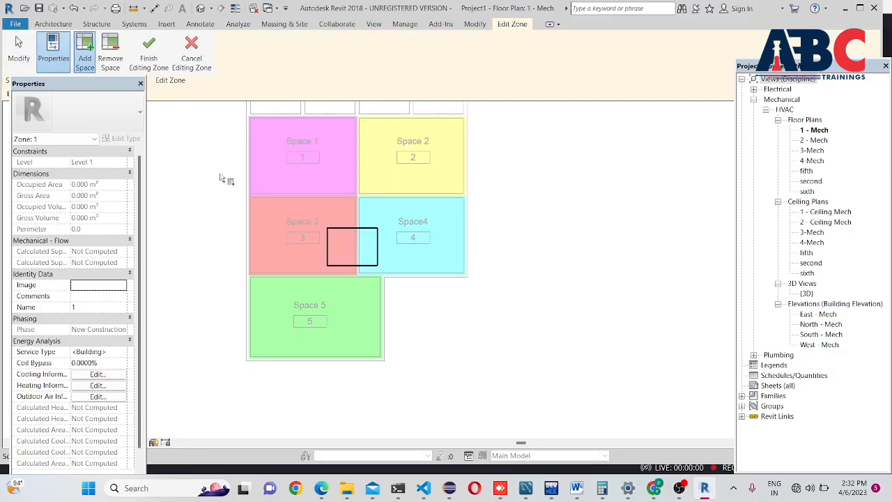
{"action": "scroll", "coordinate": [328, 174], "scroll_direction": "up", "scroll_amount": 2}
{"action": "scroll", "coordinate": [310, 293], "scroll_direction": "down", "scroll_amount": 3}
{"action": "scroll", "coordinate": [336, 232], "scroll_direction": "up", "scroll_amount": 1}
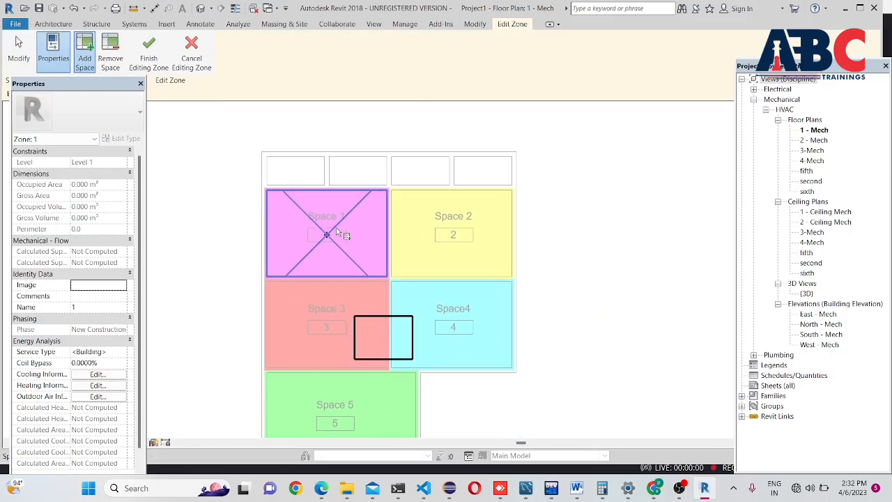
{"action": "left_click", "coordinate": [337, 238]}
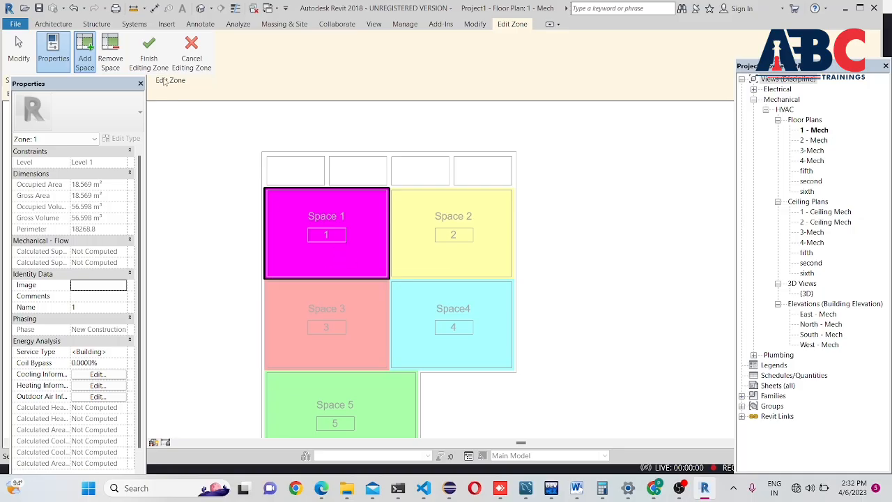
{"action": "left_click", "coordinate": [151, 52]}
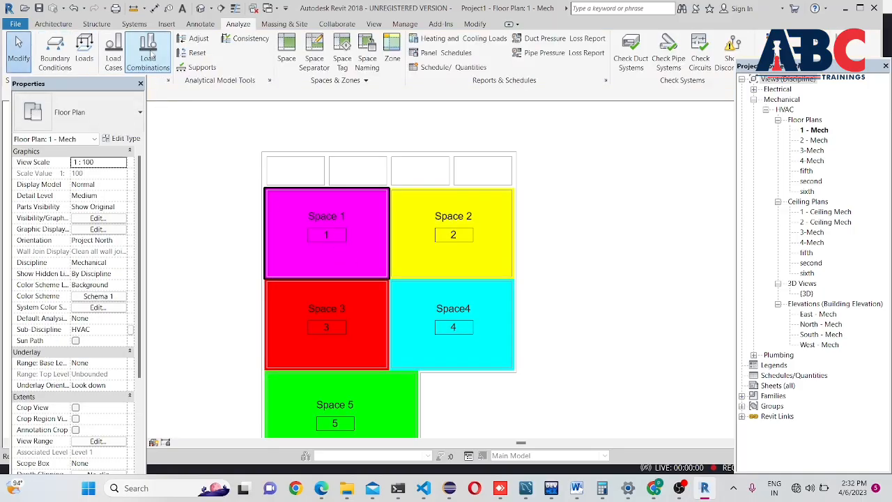
{"action": "left_click", "coordinate": [392, 55]}
{"action": "left_click", "coordinate": [449, 313]}
{"action": "left_click", "coordinate": [335, 324]}
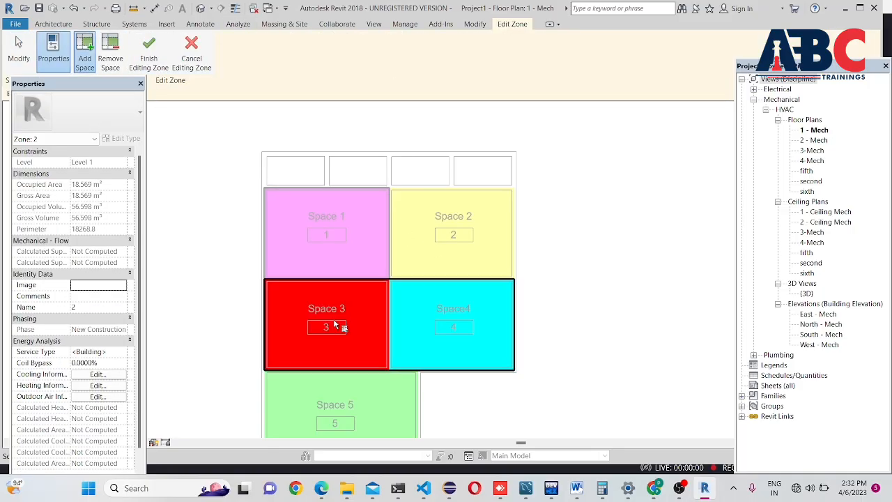
{"action": "left_click", "coordinate": [200, 55]}
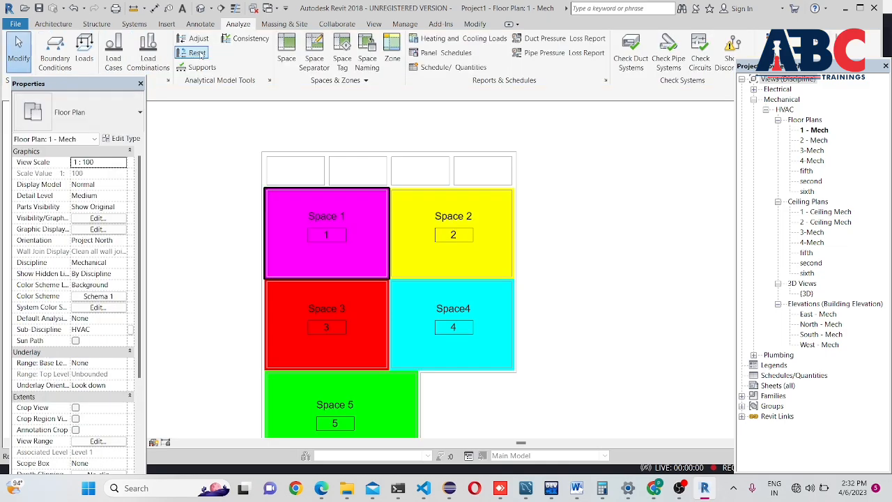
Create two separate HVAC zones, one containing Space 2 and the other containing Space4
{"action": "left_click", "coordinate": [390, 57]}
{"action": "left_click", "coordinate": [452, 252]}
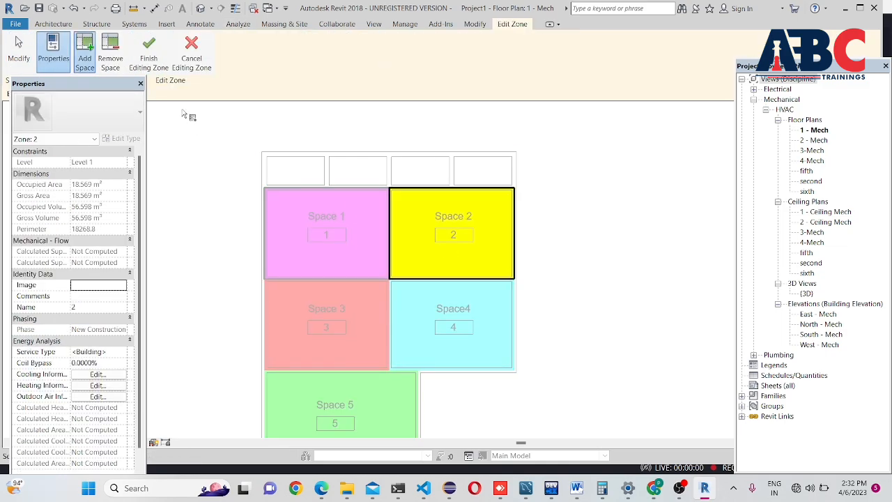
{"action": "left_click", "coordinate": [149, 54]}
{"action": "left_click", "coordinate": [388, 56]}
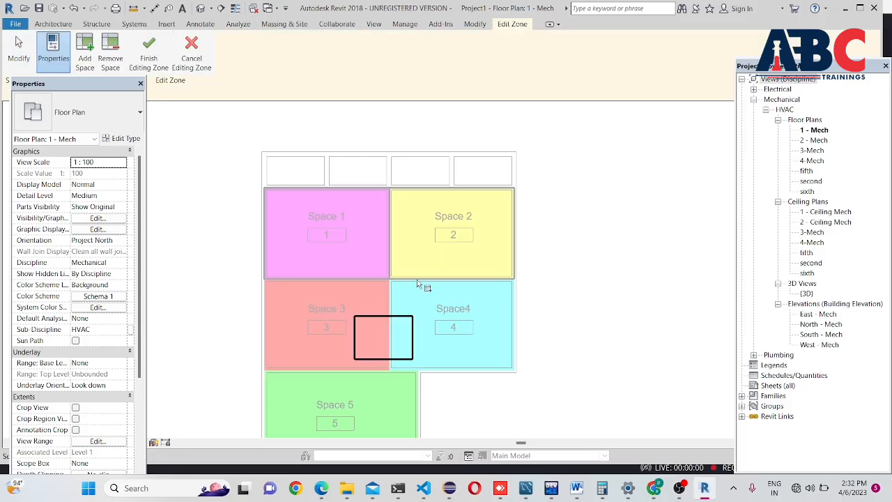
{"action": "left_click", "coordinate": [429, 360]}
{"action": "left_click", "coordinate": [148, 55]}
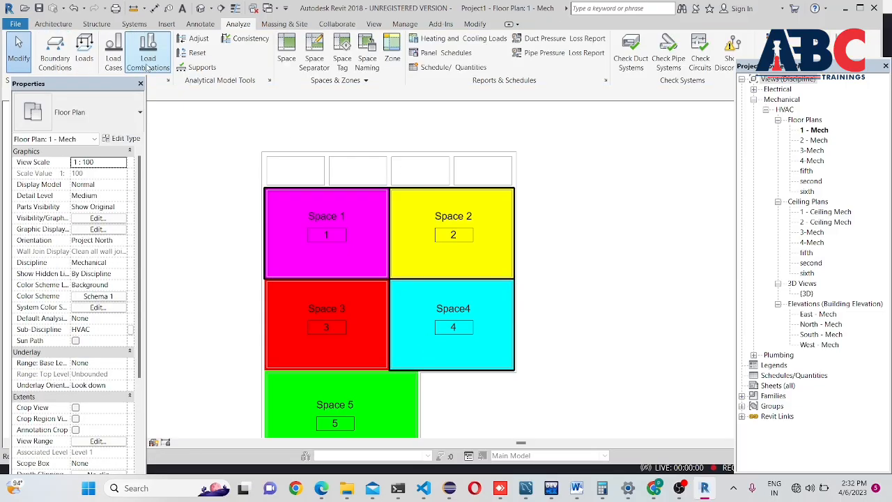
Create two separate HVAC zones, one containing Space 3 and the other containing Space 5
{"action": "left_click", "coordinate": [397, 60]}
{"action": "left_click", "coordinate": [352, 325]}
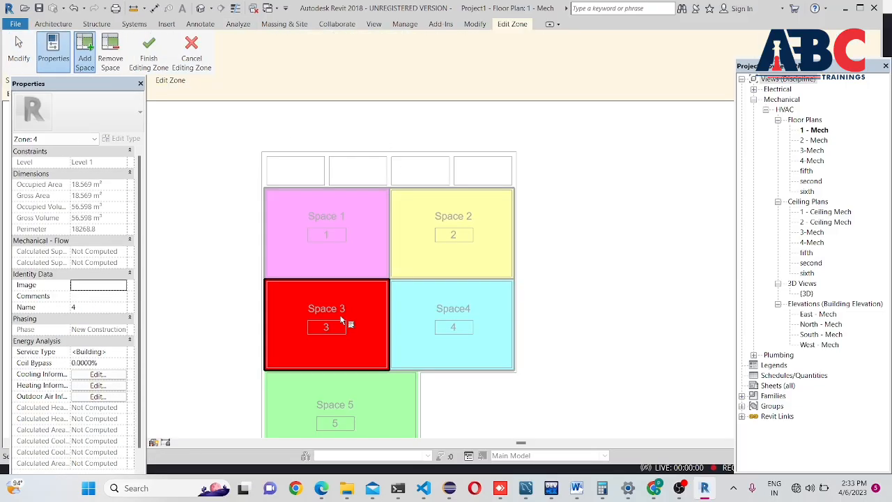
{"action": "left_click", "coordinate": [149, 54]}
{"action": "scroll", "coordinate": [392, 110], "scroll_direction": "down", "scroll_amount": 2}
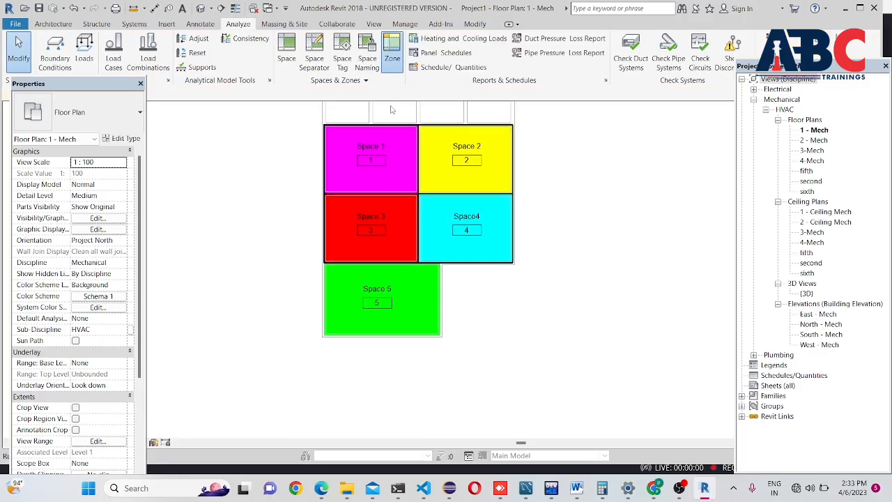
{"action": "left_click", "coordinate": [392, 57]}
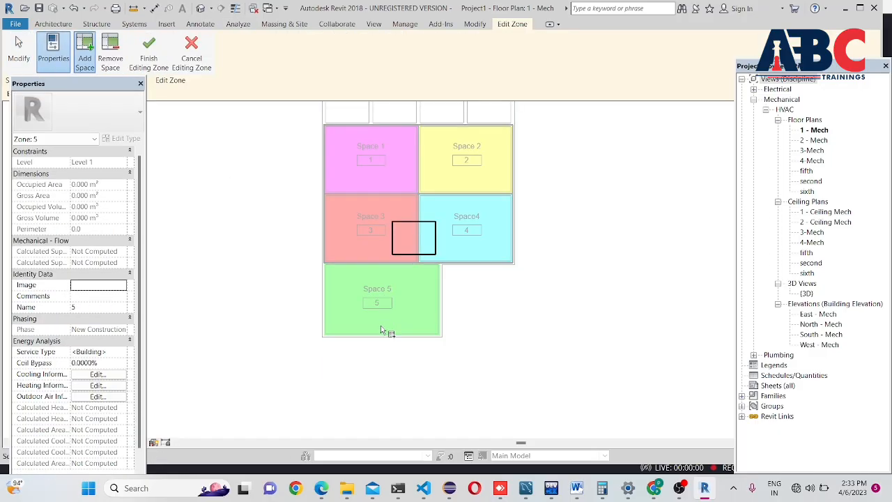
{"action": "left_click", "coordinate": [384, 332]}
{"action": "left_click", "coordinate": [149, 55]}
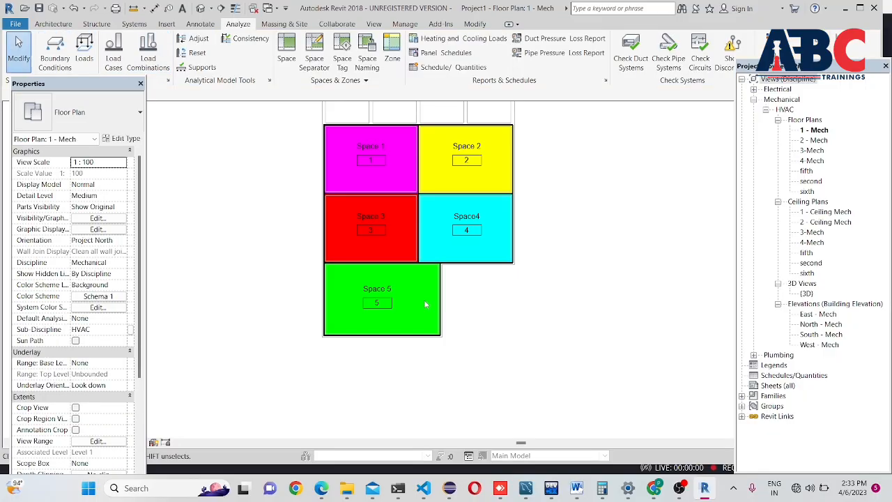
{"action": "scroll", "coordinate": [426, 303], "scroll_direction": "down", "scroll_amount": 3}
{"action": "scroll", "coordinate": [418, 314], "scroll_direction": "up", "scroll_amount": 2}
{"action": "scroll", "coordinate": [418, 313], "scroll_direction": "down", "scroll_amount": 3}
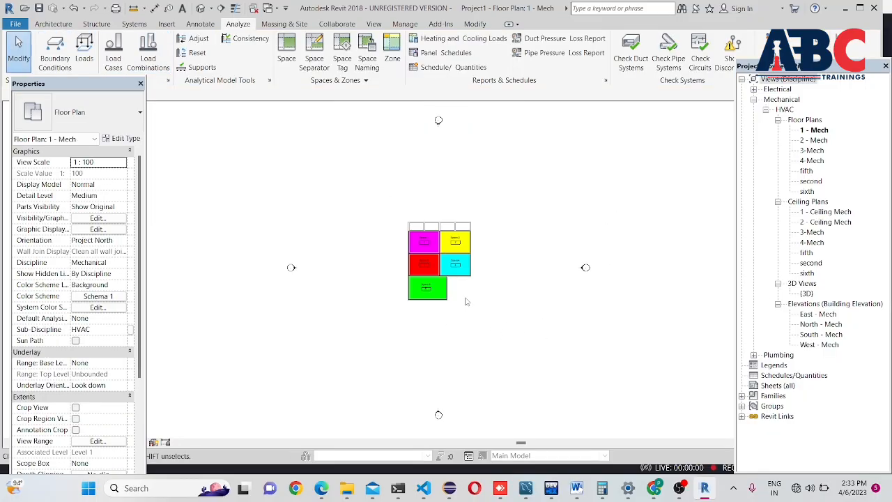
Show the System Browser and place it as a floating window over the drawing area, clear of the Project Browser's edge
{"action": "left_click_drag", "start_coordinate": [837, 69], "coordinate": [826, 112]}
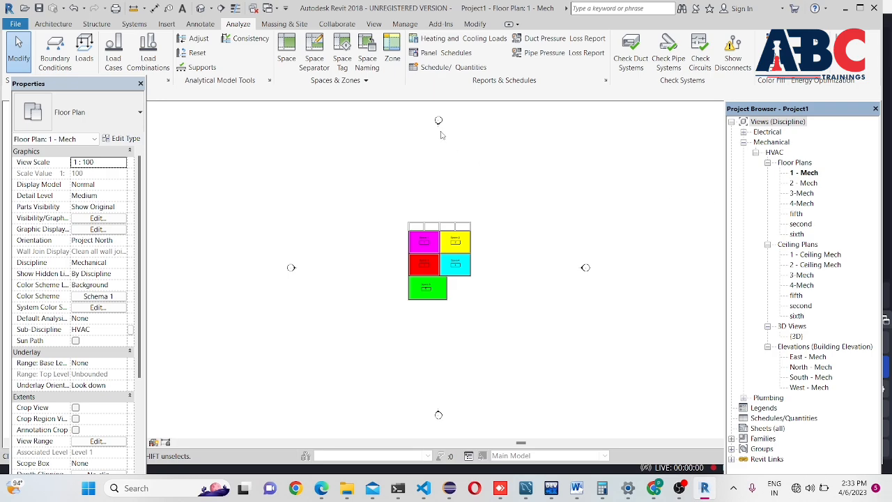
{"action": "left_click", "coordinate": [375, 26]}
{"action": "left_click", "coordinate": [866, 63]}
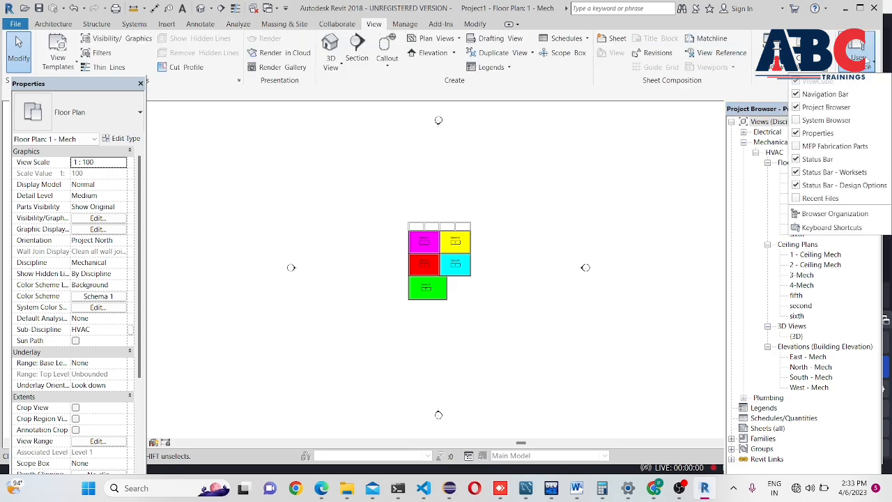
{"action": "left_click", "coordinate": [834, 121]}
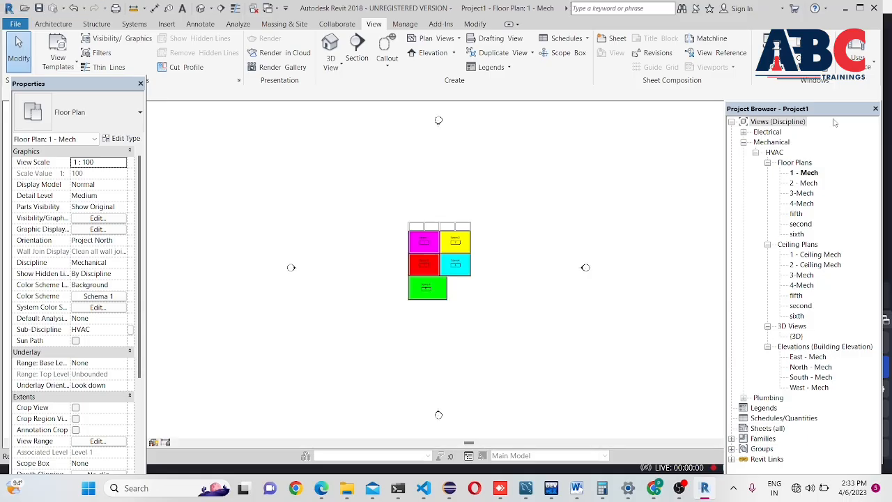
{"action": "scroll", "coordinate": [425, 288], "scroll_direction": "down", "scroll_amount": 2}
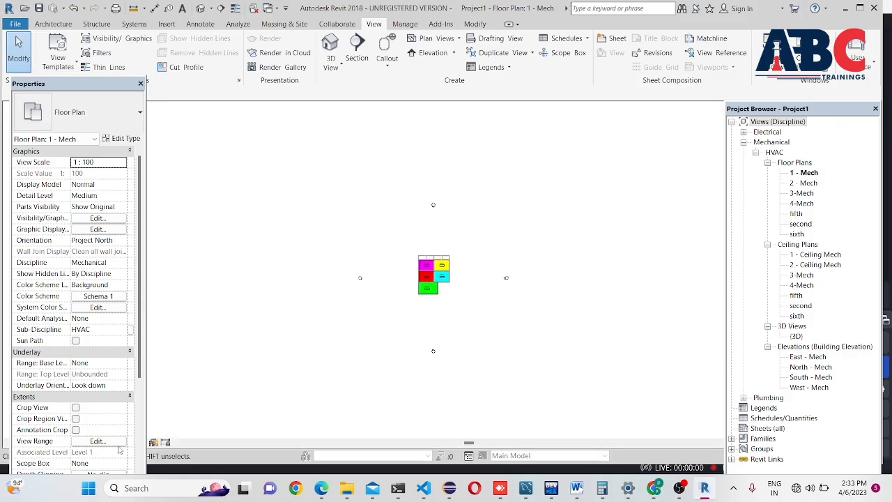
{"action": "scroll", "coordinate": [124, 439], "scroll_direction": "down", "scroll_amount": 2}
{"action": "scroll", "coordinate": [124, 429], "scroll_direction": "down", "scroll_amount": 2}
{"action": "left_click_drag", "start_coordinate": [119, 85], "coordinate": [264, 95]}
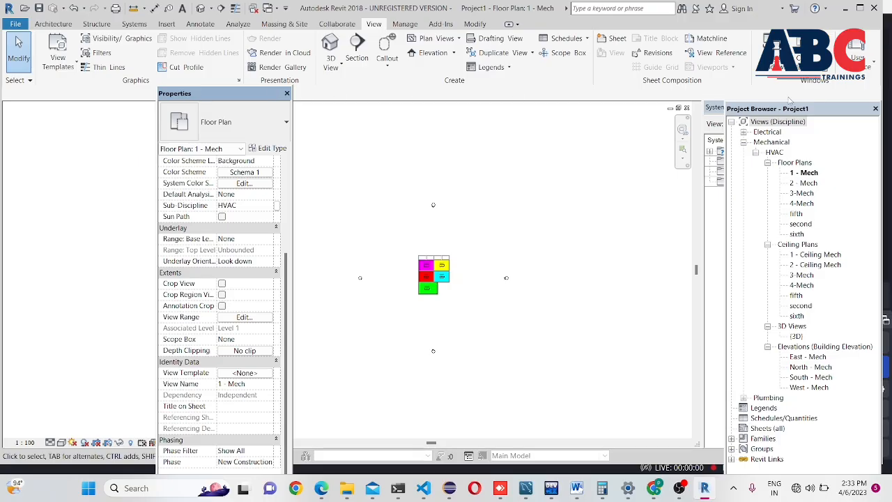
{"action": "left_click_drag", "start_coordinate": [716, 107], "coordinate": [573, 89]}
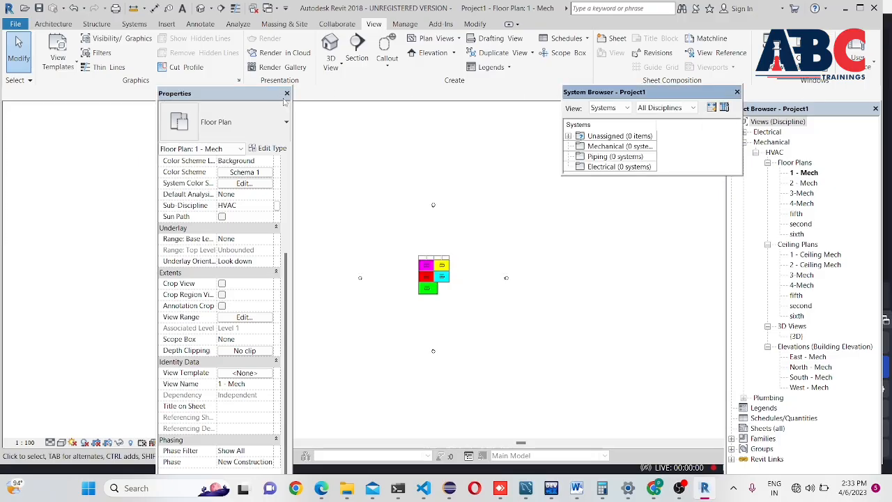
Enlarge the System Browser window in height and width and switch its view to Zones
{"action": "left_click_drag", "start_coordinate": [254, 94], "coordinate": [104, 87]}
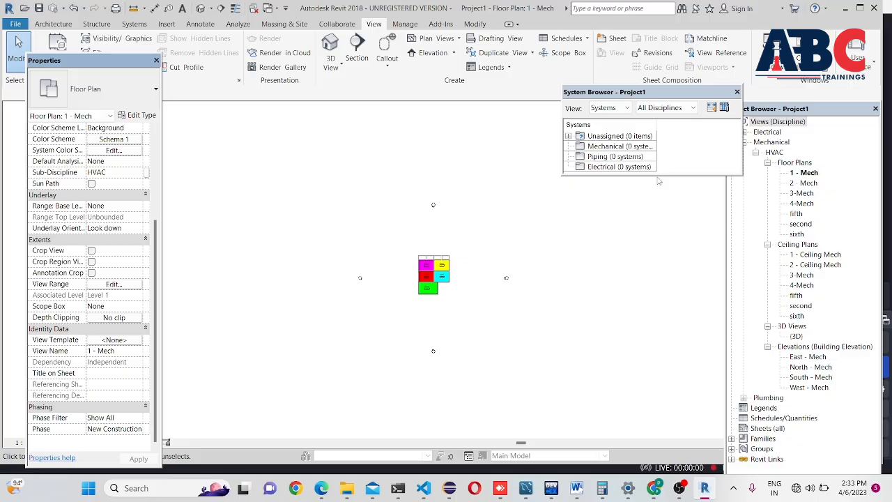
{"action": "left_click_drag", "start_coordinate": [654, 177], "coordinate": [643, 282]}
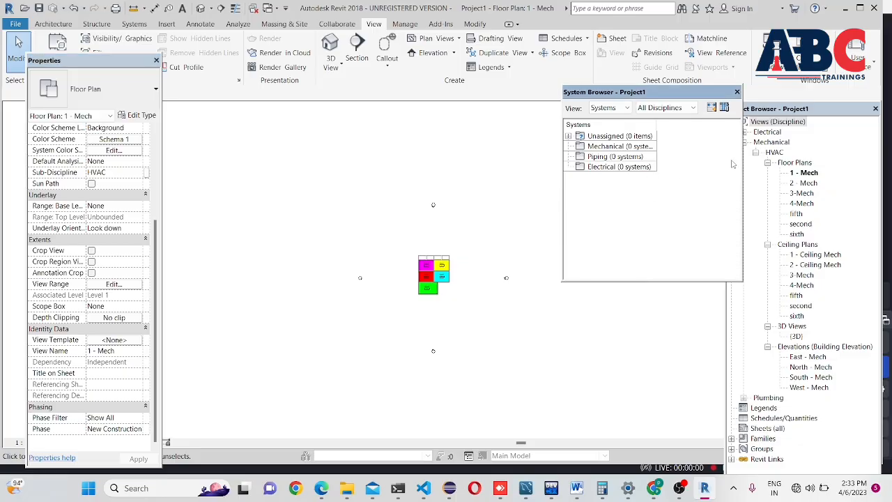
{"action": "left_click_drag", "start_coordinate": [742, 157], "coordinate": [810, 151]}
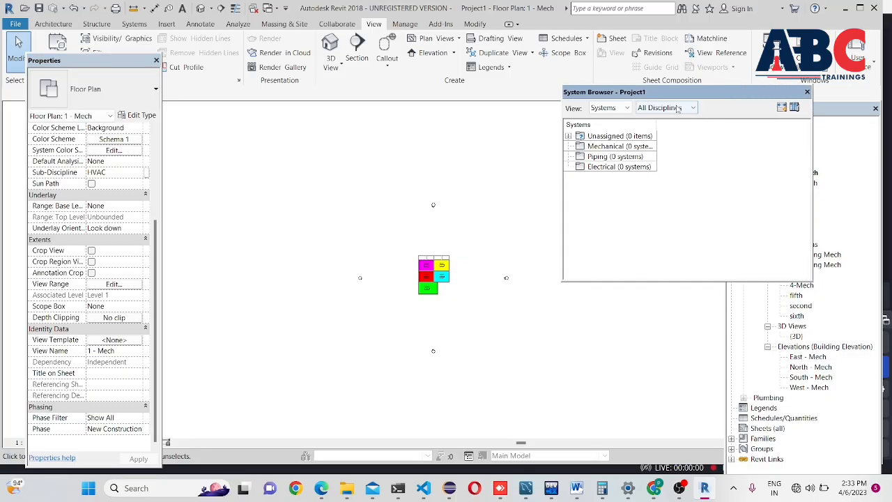
{"action": "left_click", "coordinate": [629, 108]}
{"action": "left_click", "coordinate": [612, 131]}
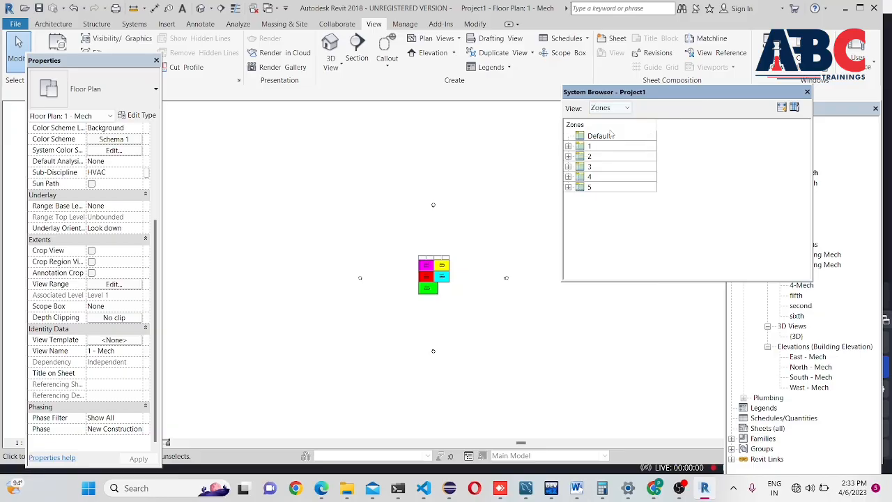
Highlight zones 5, 4, 3, 2 and 1 one after another to check which space each covers, and close the System Browser
{"action": "left_click", "coordinate": [600, 186]}
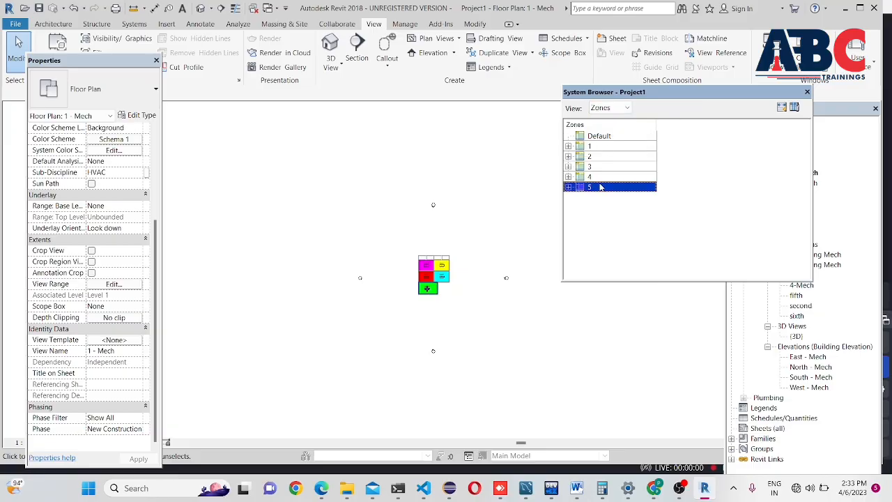
{"action": "left_click", "coordinate": [592, 178]}
{"action": "scroll", "coordinate": [461, 272], "scroll_direction": "up", "scroll_amount": 4}
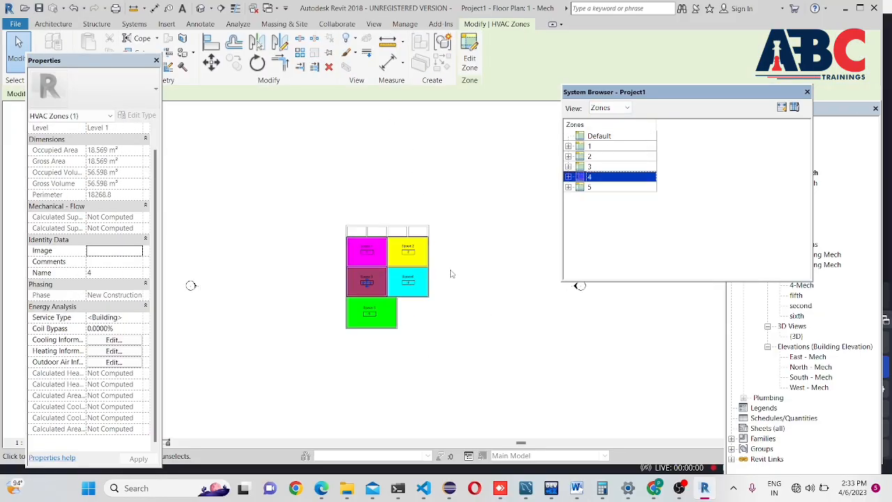
{"action": "scroll", "coordinate": [450, 273], "scroll_direction": "up", "scroll_amount": 1}
{"action": "left_click", "coordinate": [608, 167]}
{"action": "left_click", "coordinate": [608, 157]}
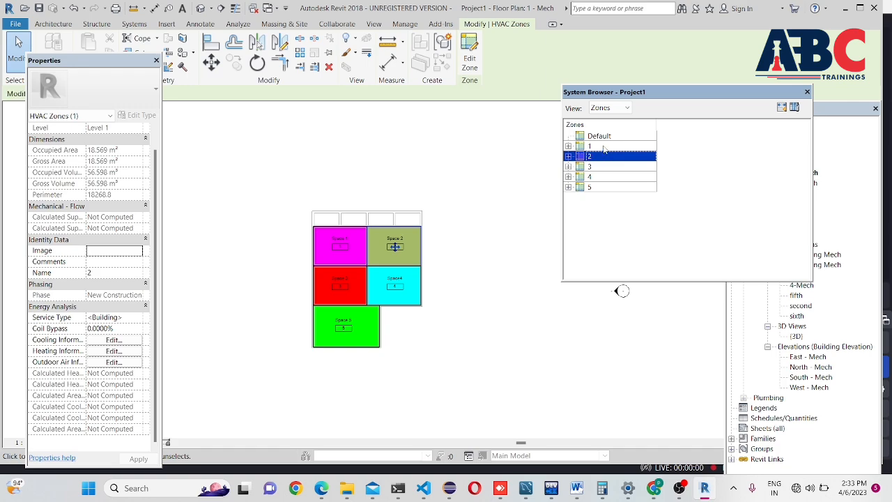
{"action": "left_click", "coordinate": [604, 147]}
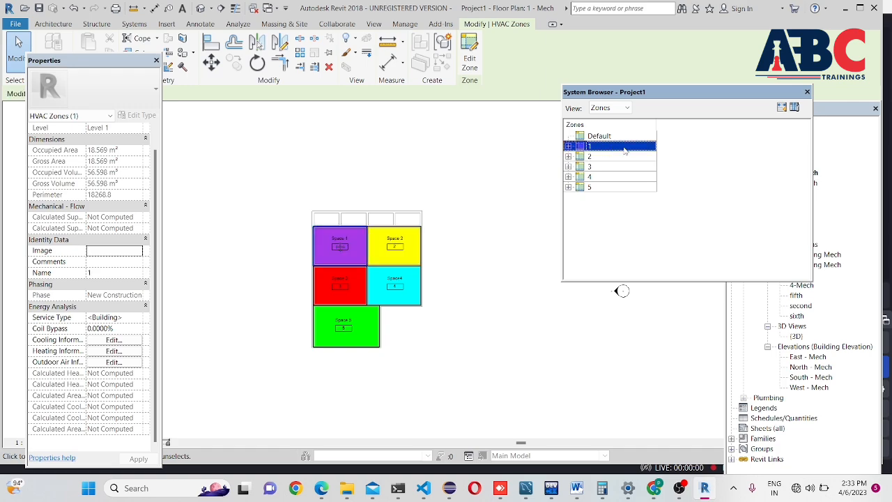
{"action": "left_click", "coordinate": [806, 92]}
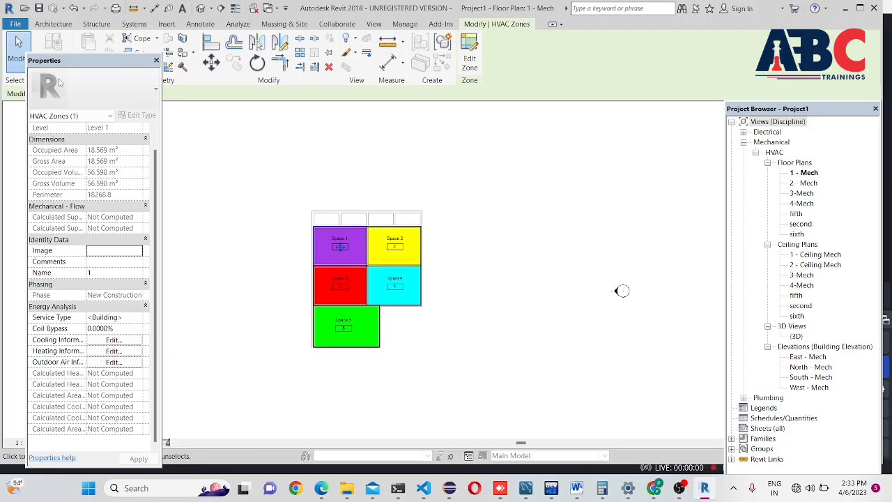
Review the Area and Volume Computations settings and accept them with Areas and Volumes and At wall finish selected
{"action": "left_click_drag", "start_coordinate": [88, 61], "coordinate": [84, 80]}
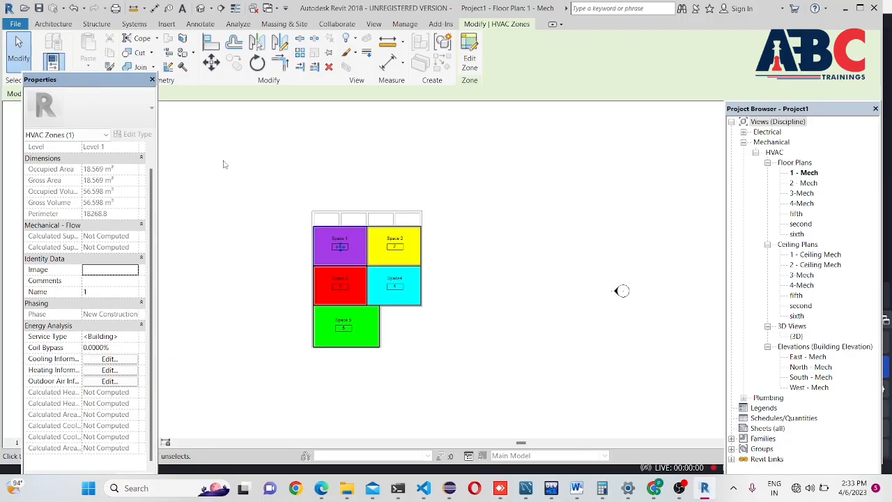
{"action": "scroll", "coordinate": [452, 295], "scroll_direction": "down", "scroll_amount": 2}
{"action": "scroll", "coordinate": [395, 340], "scroll_direction": "up", "scroll_amount": 1}
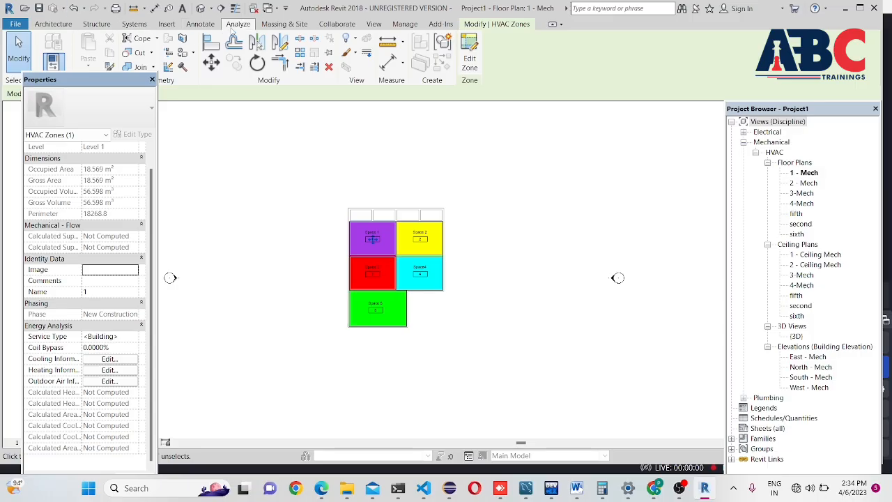
{"action": "left_click", "coordinate": [207, 28]}
{"action": "left_click", "coordinate": [238, 25]}
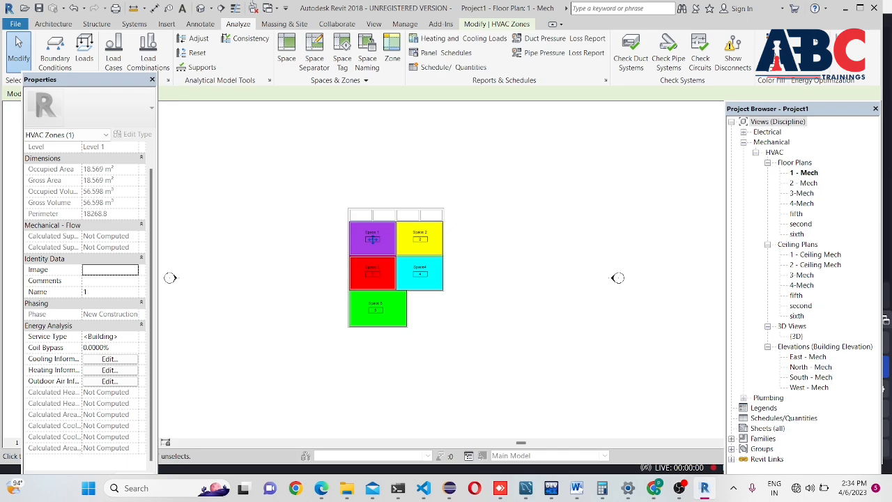
{"action": "left_click", "coordinate": [362, 80]}
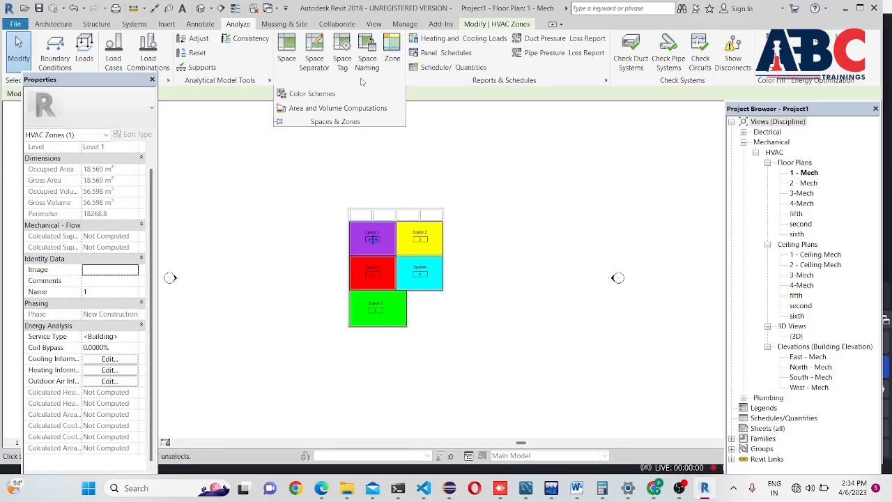
{"action": "left_click", "coordinate": [327, 108]}
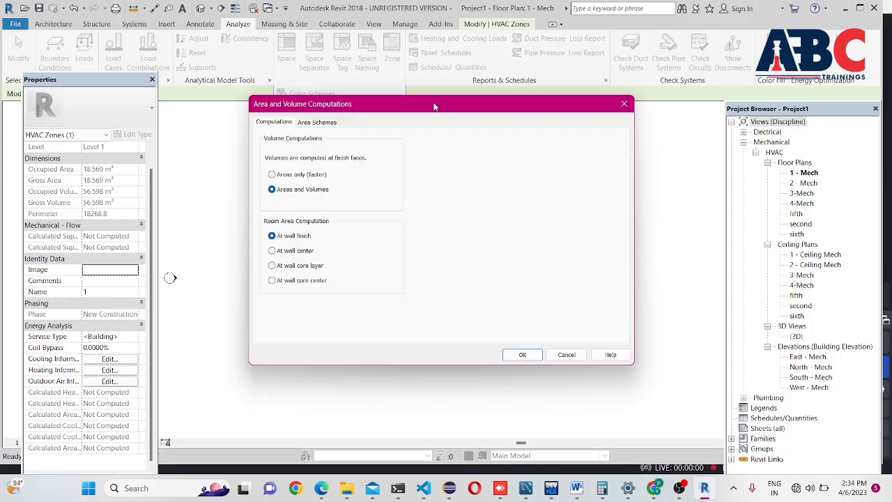
{"action": "left_click_drag", "start_coordinate": [433, 106], "coordinate": [540, 71]}
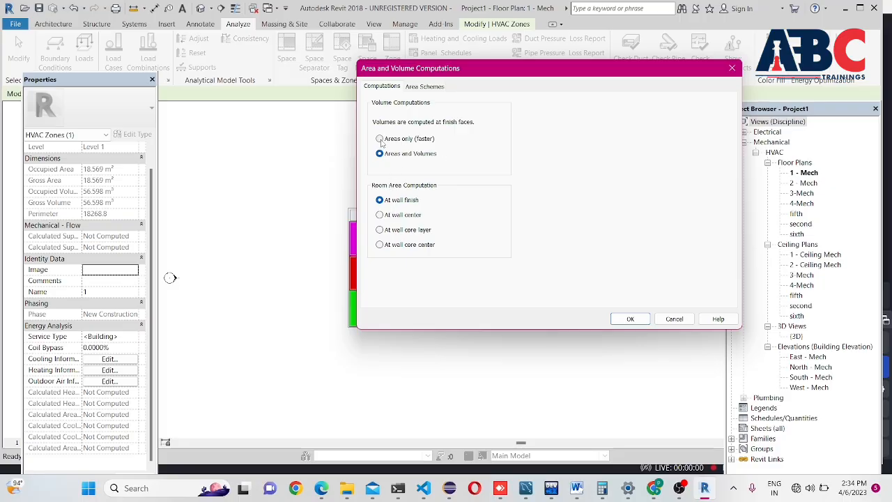
{"action": "left_click", "coordinate": [631, 319]}
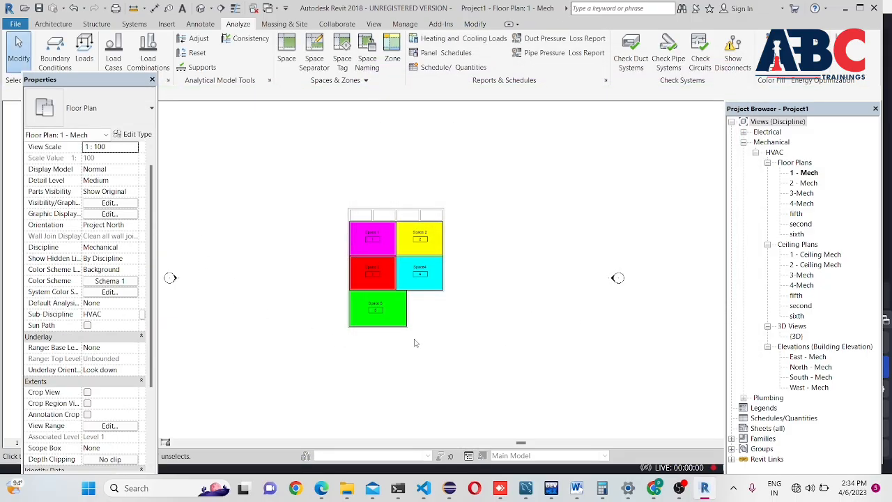
{"action": "left_click", "coordinate": [138, 134]}
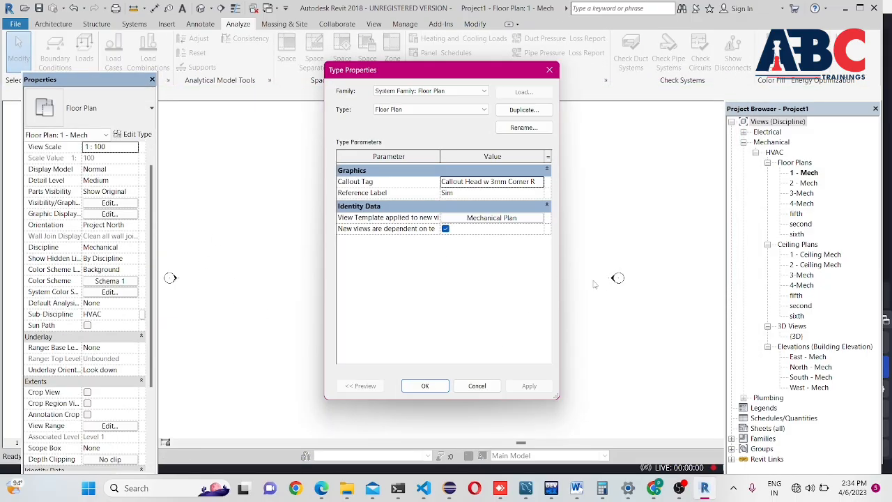
{"action": "left_click", "coordinate": [604, 90]}
{"action": "left_click", "coordinate": [549, 70]}
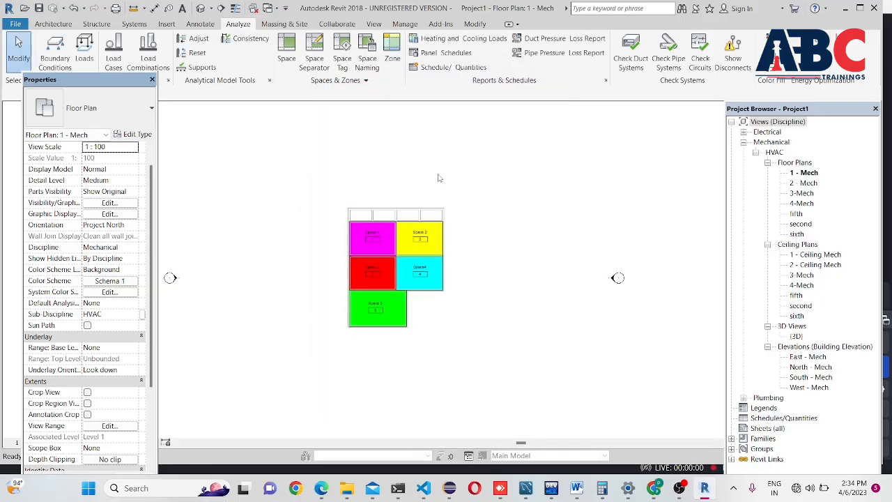
Turn on Show Volume and Show Area in the type properties of the Space 1 tag
{"action": "scroll", "coordinate": [390, 237], "scroll_direction": "up", "scroll_amount": 2}
{"action": "left_click", "coordinate": [358, 243]}
{"action": "scroll", "coordinate": [358, 254], "scroll_direction": "up", "scroll_amount": 1}
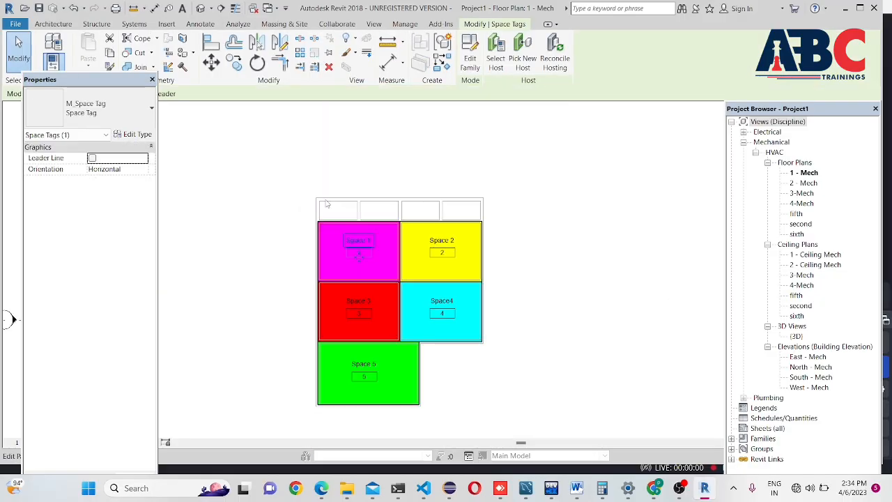
{"action": "left_click", "coordinate": [140, 135]}
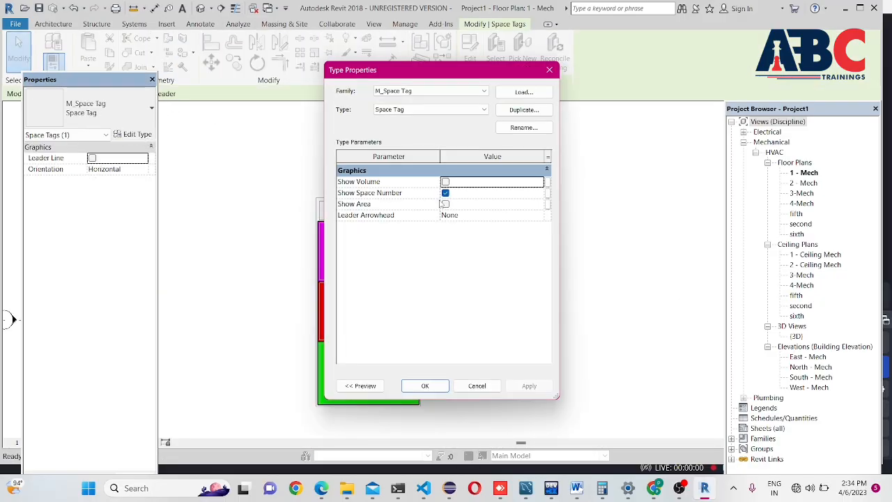
{"action": "left_click", "coordinate": [445, 181]}
{"action": "left_click", "coordinate": [445, 203]}
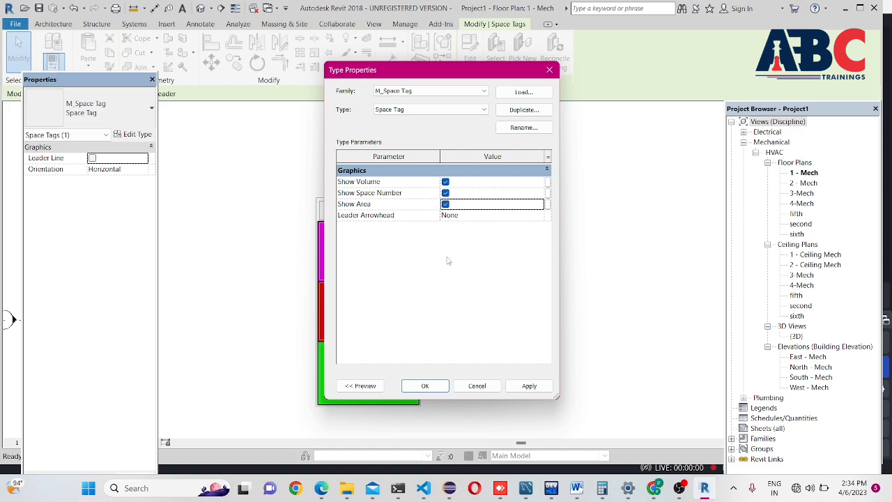
{"action": "left_click", "coordinate": [528, 385]}
{"action": "left_click", "coordinate": [422, 385]}
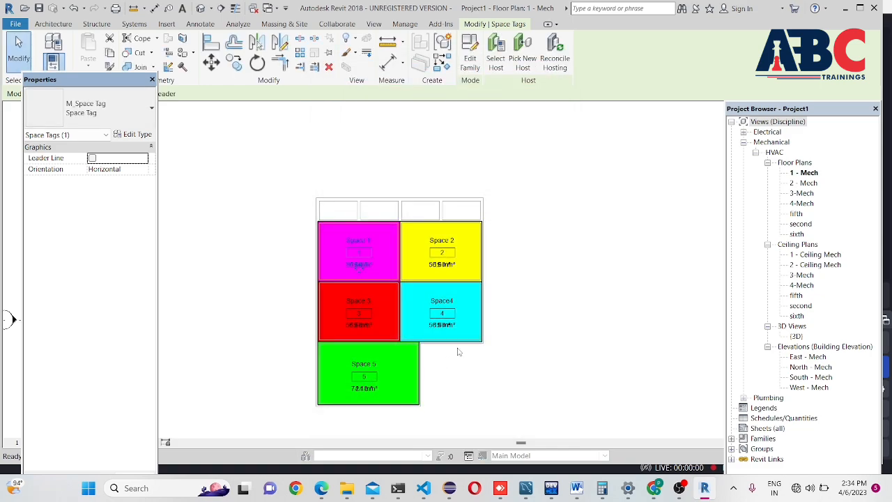
{"action": "scroll", "coordinate": [457, 352], "scroll_direction": "up", "scroll_amount": 4}
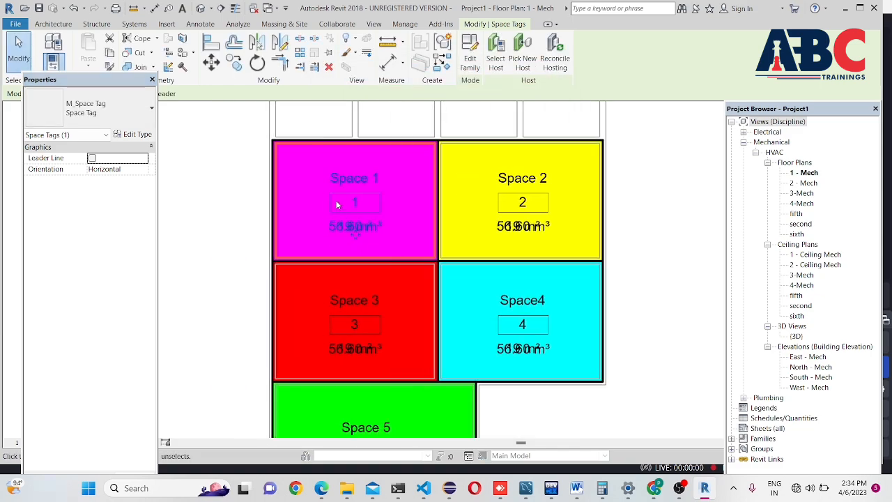
{"action": "left_click", "coordinate": [134, 134]}
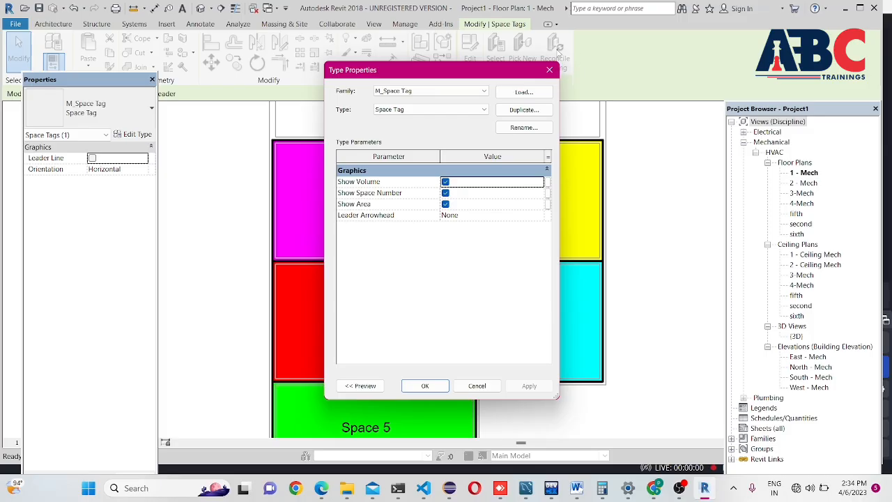
{"action": "left_click", "coordinate": [424, 386]}
{"action": "key", "text": "Escape"}
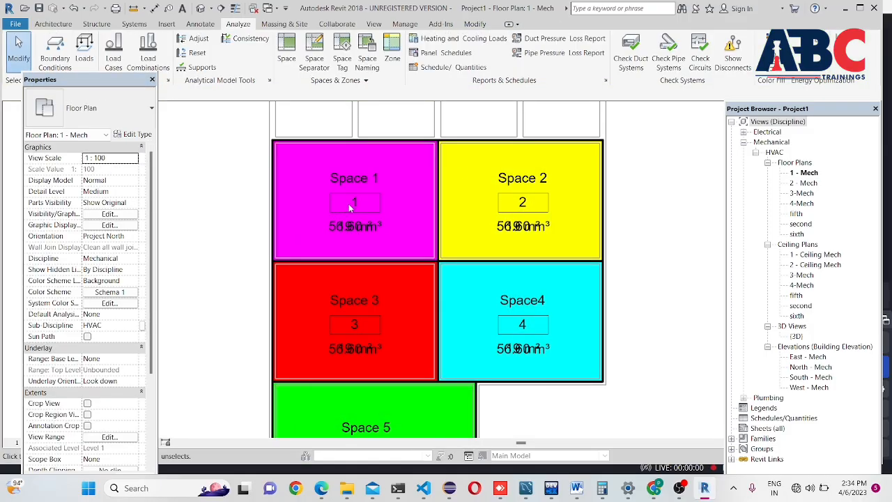
{"action": "left_click", "coordinate": [369, 191]}
{"action": "key", "text": "Escape"}
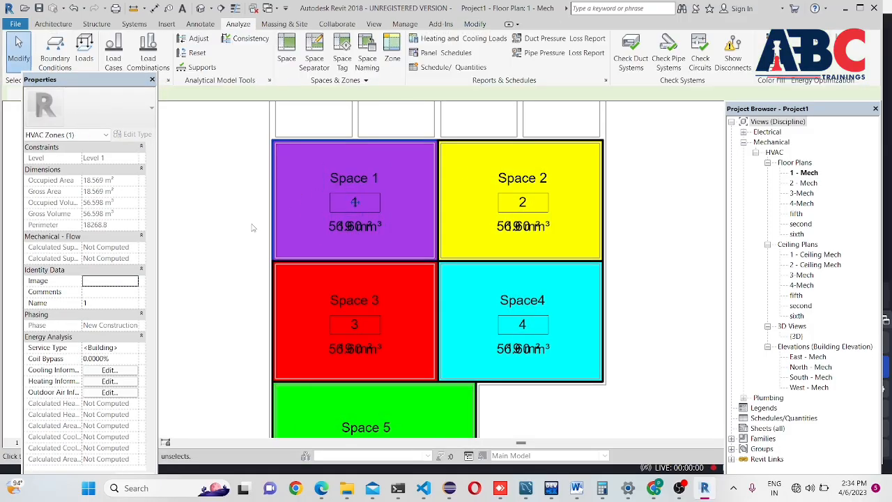
Turn off Show Volume in the space tag's type properties to clear the overlapping tag text
{"action": "left_click", "coordinate": [372, 220]}
{"action": "left_click", "coordinate": [137, 135]}
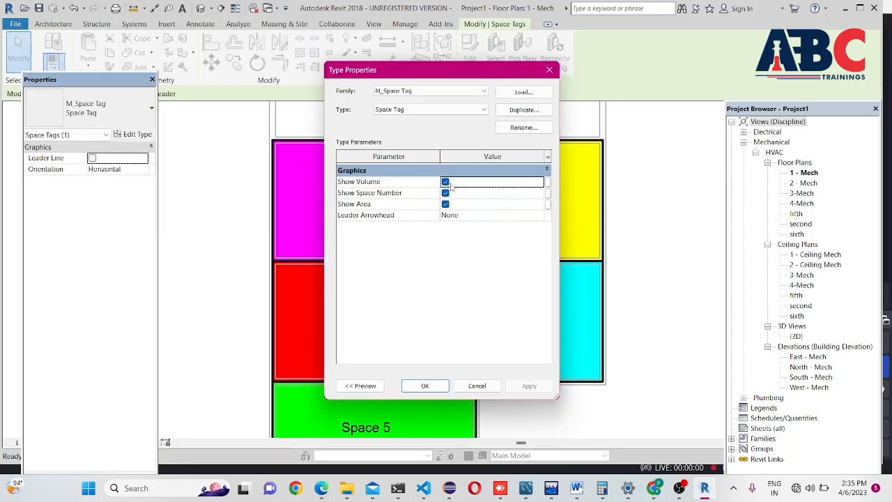
{"action": "left_click", "coordinate": [445, 182]}
{"action": "left_click", "coordinate": [529, 386]}
{"action": "left_click", "coordinate": [425, 385]}
{"action": "scroll", "coordinate": [401, 338], "scroll_direction": "down", "scroll_amount": 3}
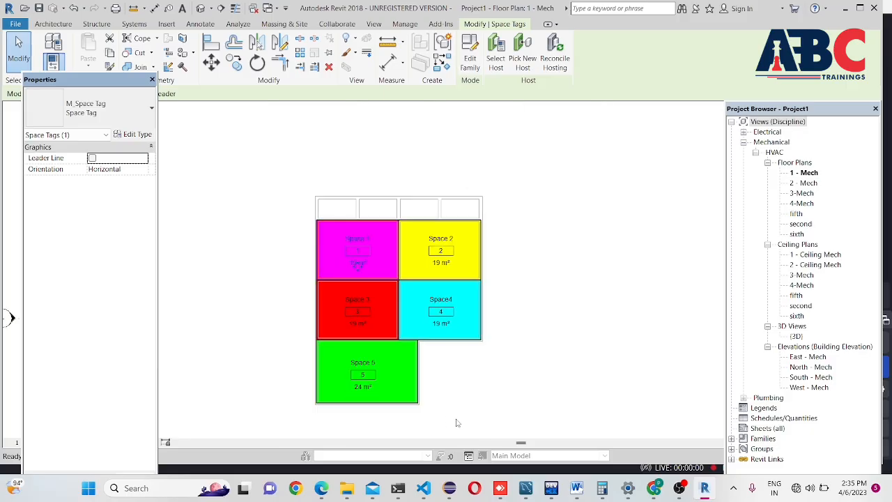
{"action": "scroll", "coordinate": [458, 335], "scroll_direction": "up", "scroll_amount": 2}
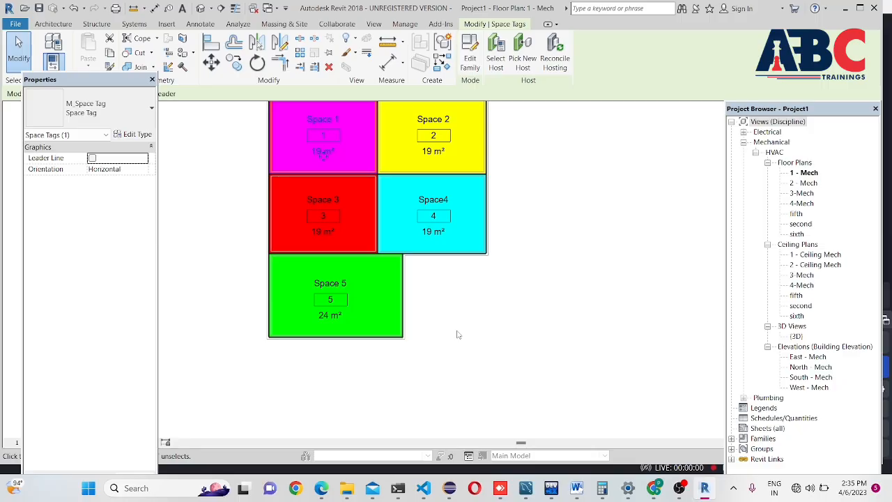
{"action": "scroll", "coordinate": [458, 335], "scroll_direction": "down", "scroll_amount": 2}
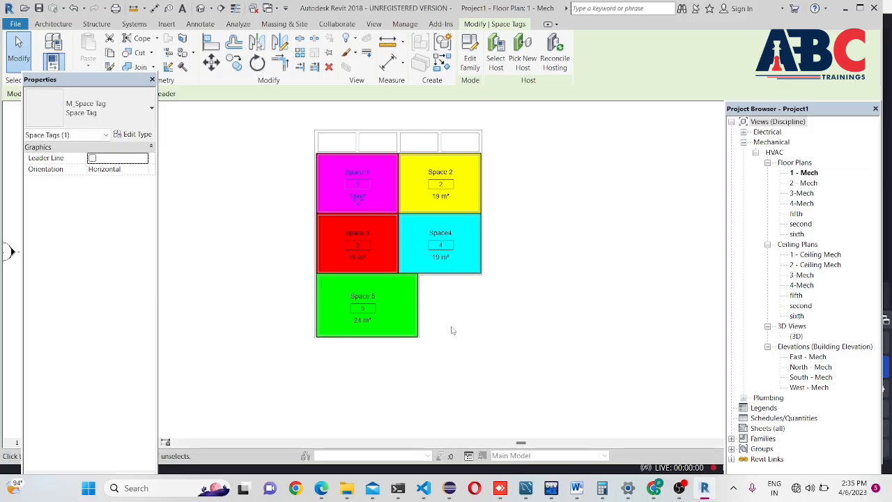
Start the Heating and Cooling Loads analysis, move its dialog aside, and browse the building types while keeping Office
{"action": "left_click", "coordinate": [238, 25]}
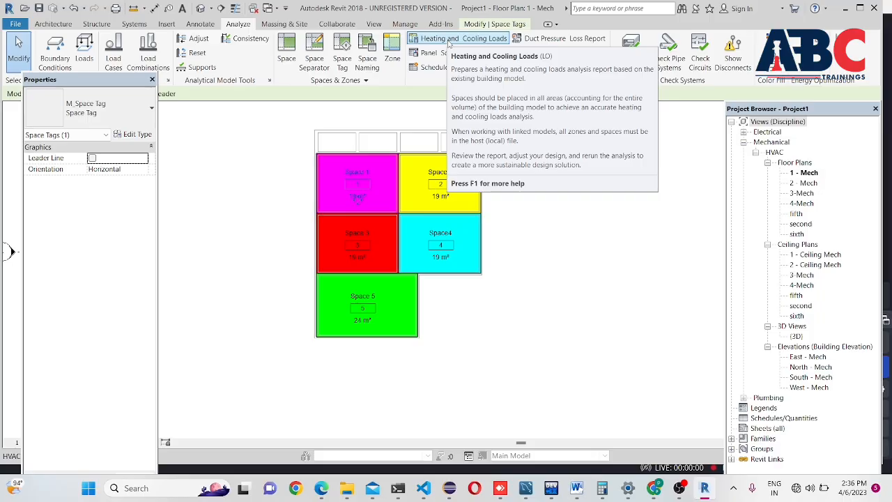
{"action": "left_click", "coordinate": [464, 39]}
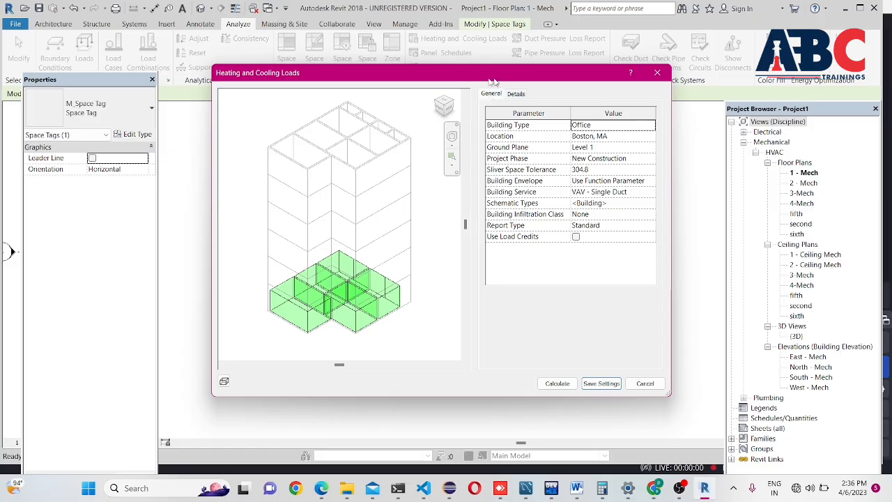
{"action": "left_click_drag", "start_coordinate": [499, 80], "coordinate": [381, 75]}
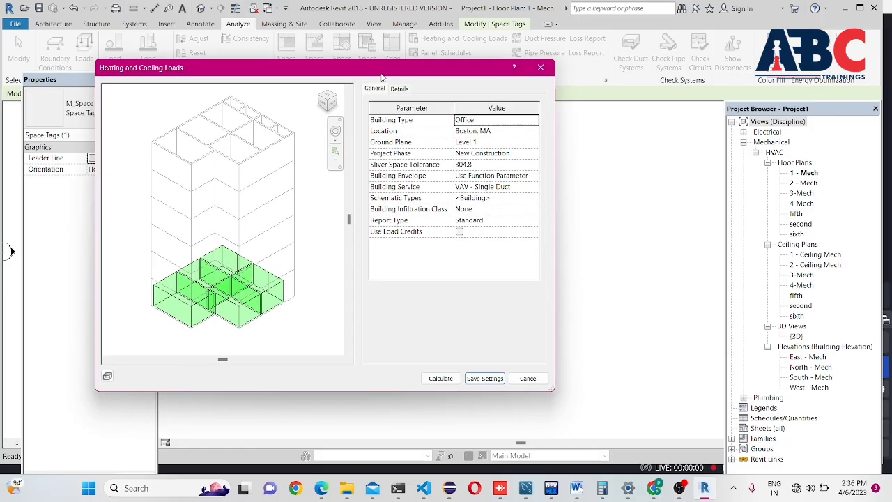
{"action": "left_click", "coordinate": [528, 120]}
{"action": "left_click", "coordinate": [533, 121]}
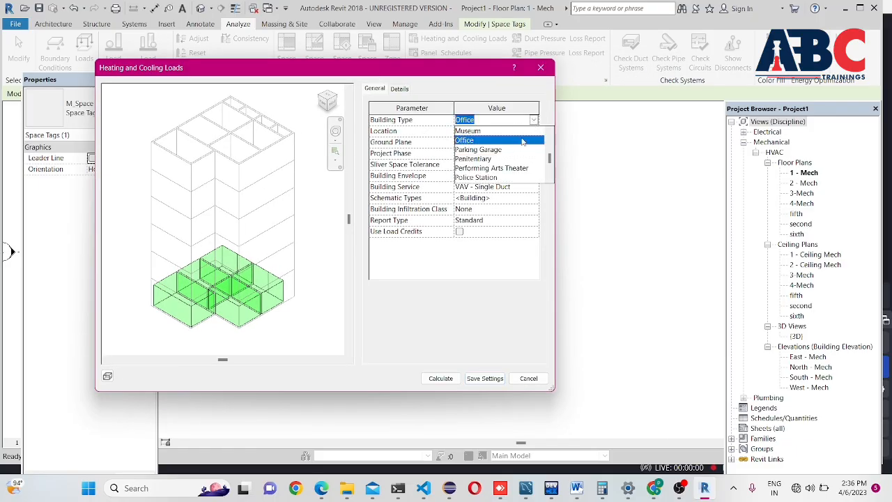
{"action": "left_click", "coordinate": [533, 120]}
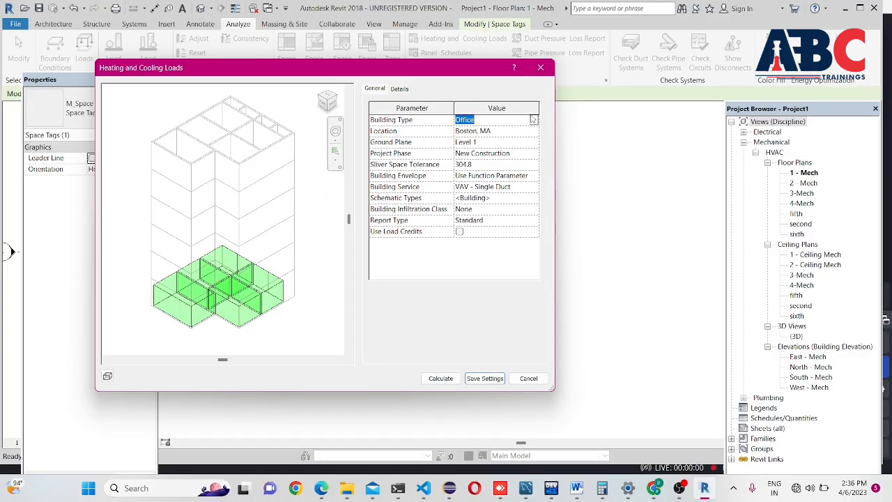
Review the project's location and weather settings for the loads analysis and leave them without changes
{"action": "left_click", "coordinate": [527, 131]}
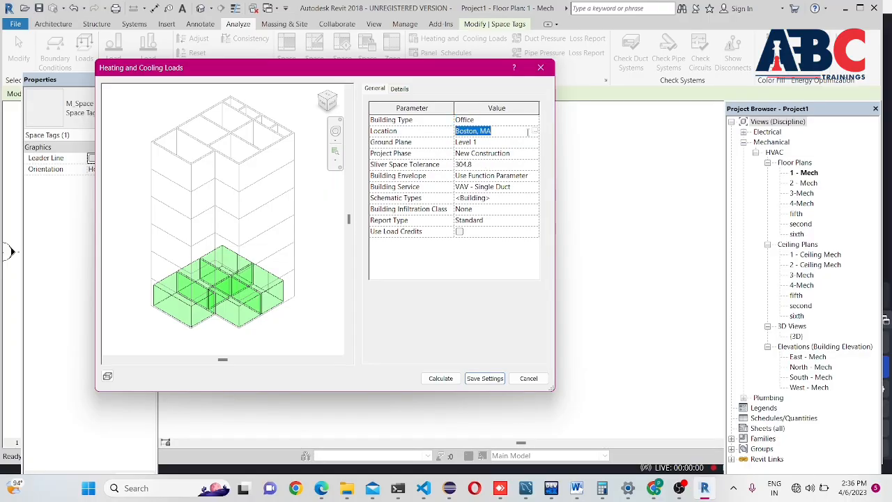
{"action": "left_click", "coordinate": [533, 132]}
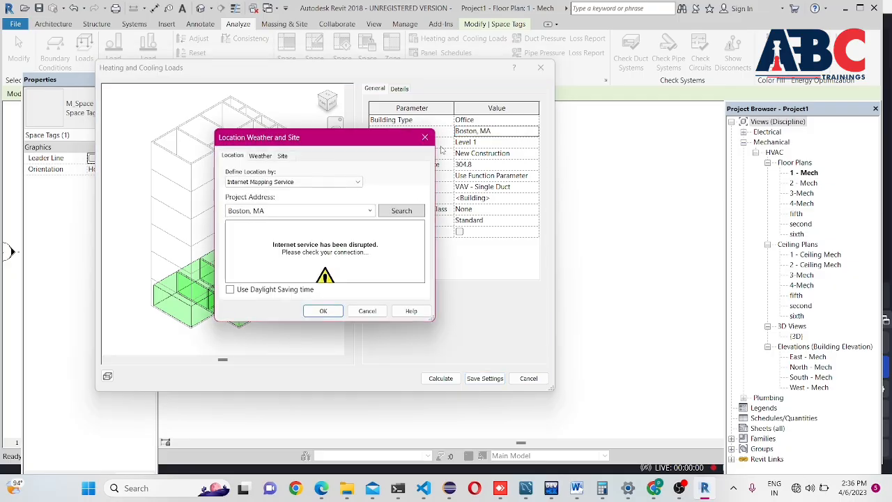
{"action": "left_click", "coordinate": [427, 141]}
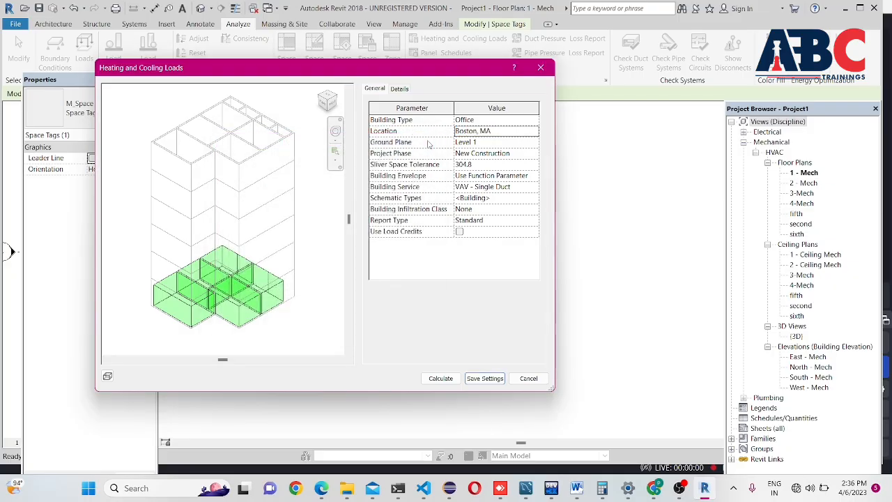
{"action": "left_click", "coordinate": [535, 132]}
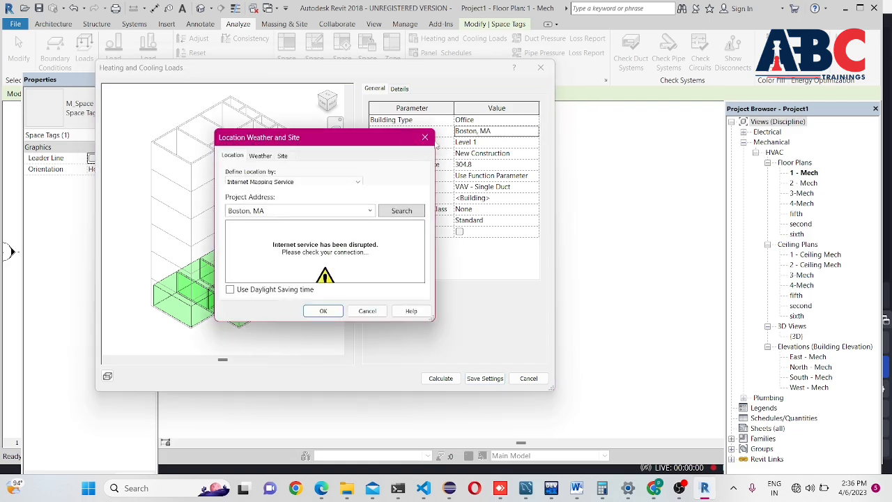
{"action": "left_click", "coordinate": [425, 137]}
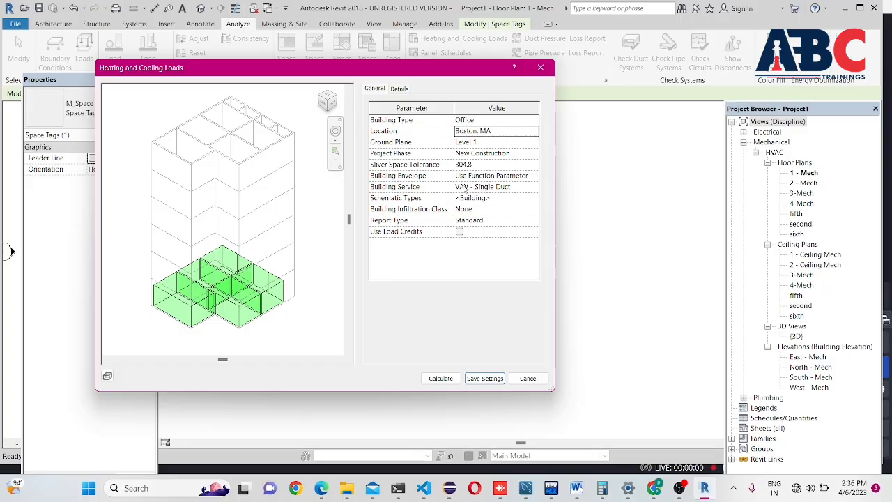
Browse the building service options for the loads analysis while keeping VAV - Single Duct
{"action": "left_click", "coordinate": [522, 187]}
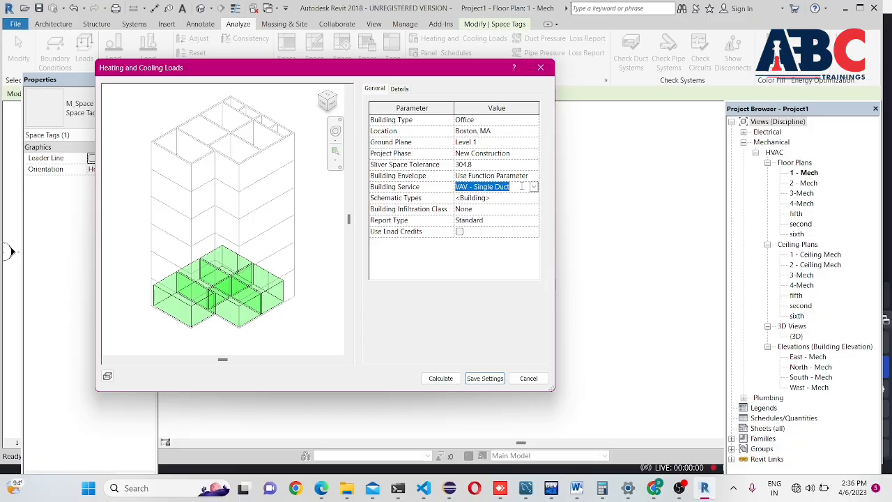
{"action": "left_click", "coordinate": [533, 187]}
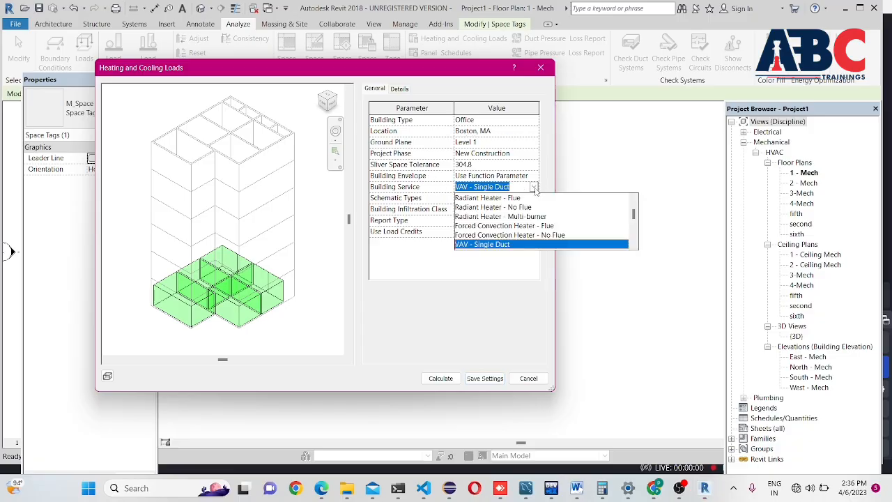
{"action": "left_click", "coordinate": [533, 187]}
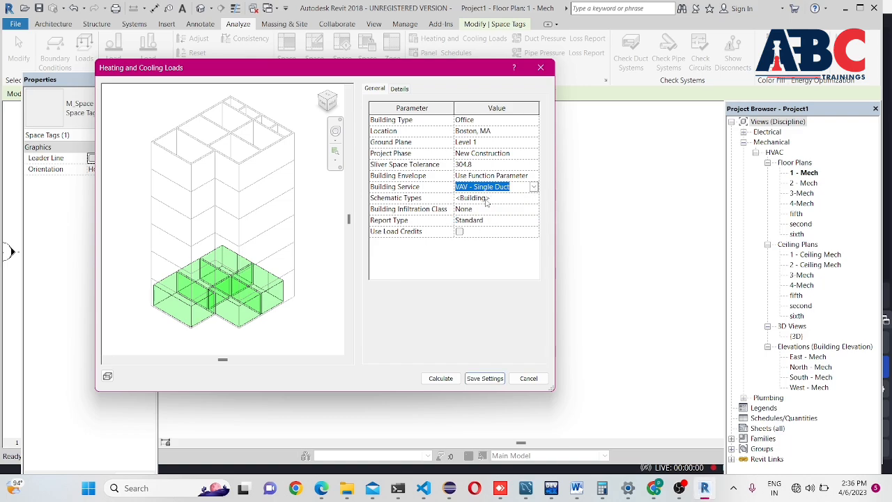
Turn off the overrides for Exterior Walls, Exterior Windows and Skylights in the building's schematic types and accept
{"action": "left_click", "coordinate": [519, 198]}
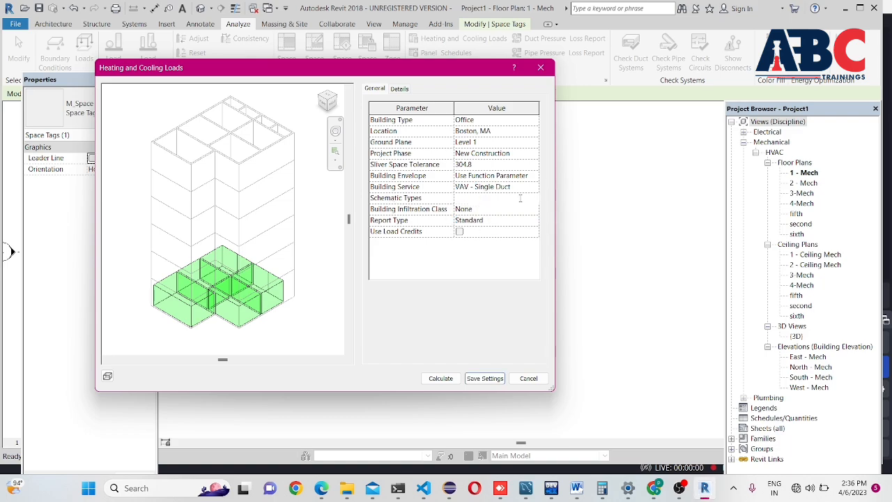
{"action": "left_click", "coordinate": [540, 198]}
{"action": "scroll", "coordinate": [309, 231], "scroll_direction": "down", "scroll_amount": 1}
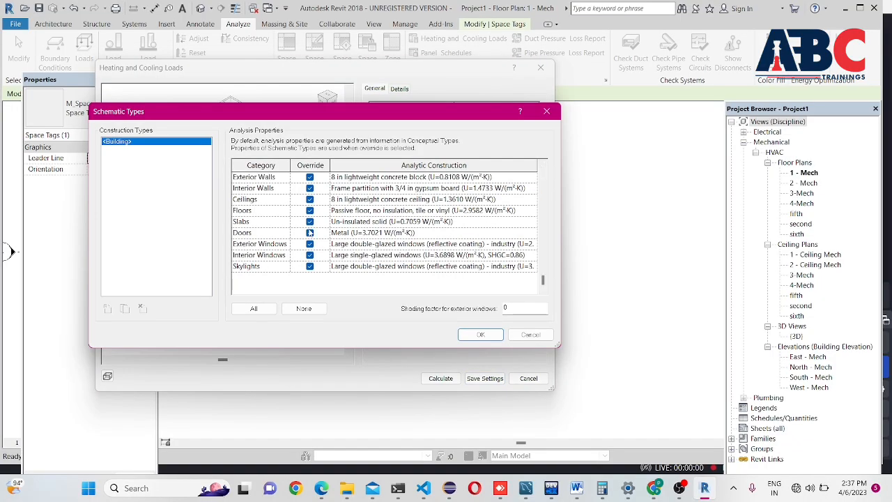
{"action": "scroll", "coordinate": [310, 231], "scroll_direction": "up", "scroll_amount": 1}
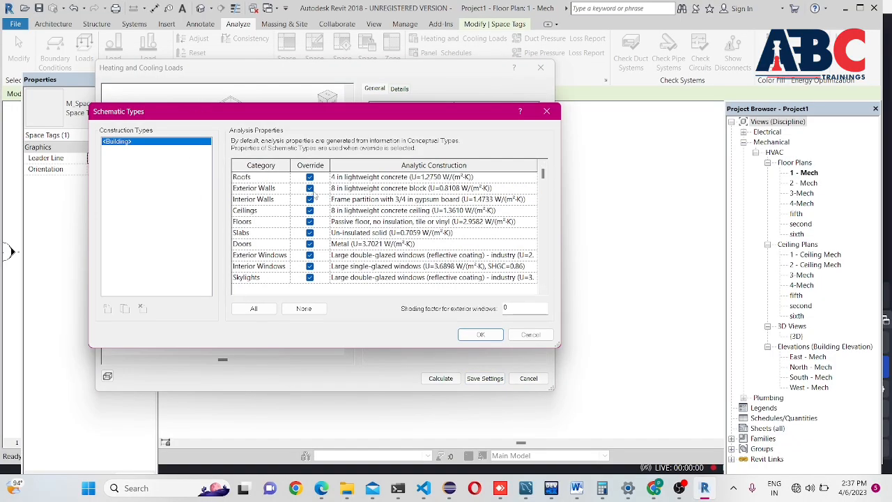
{"action": "left_click", "coordinate": [309, 188]}
{"action": "left_click", "coordinate": [310, 255]}
{"action": "scroll", "coordinate": [309, 255], "scroll_direction": "down", "scroll_amount": 1}
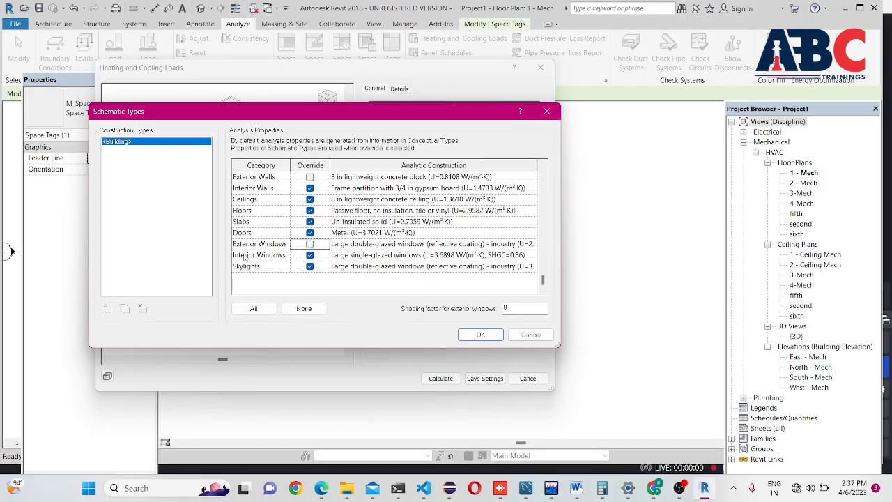
{"action": "left_click", "coordinate": [309, 266]}
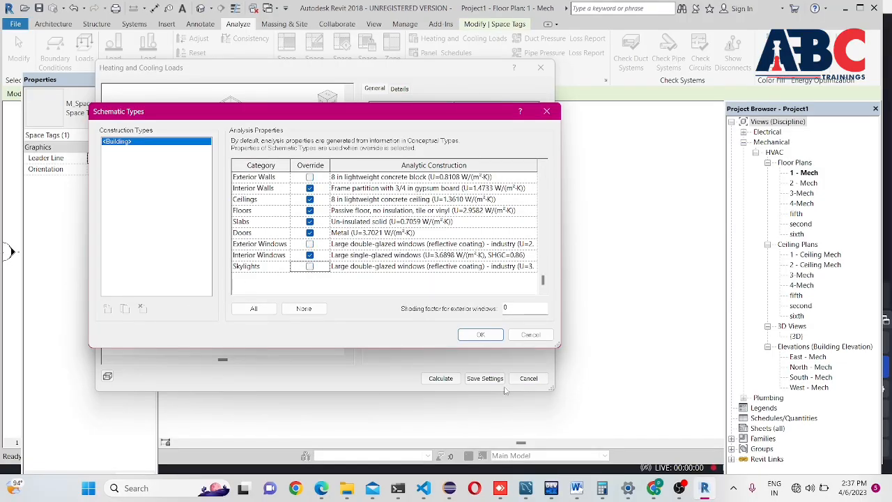
{"action": "left_click", "coordinate": [480, 336]}
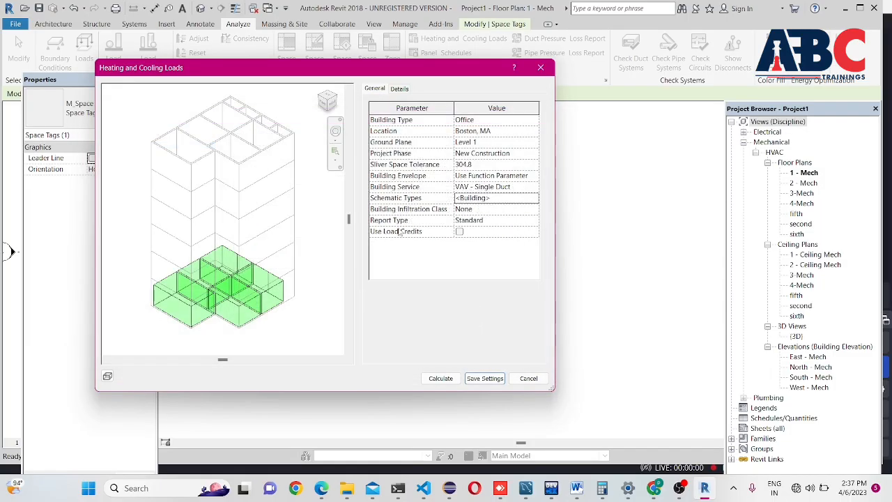
Browse the report type and building infiltration class options, keeping Standard and None
{"action": "left_click", "coordinate": [527, 220]}
{"action": "left_click", "coordinate": [533, 211]}
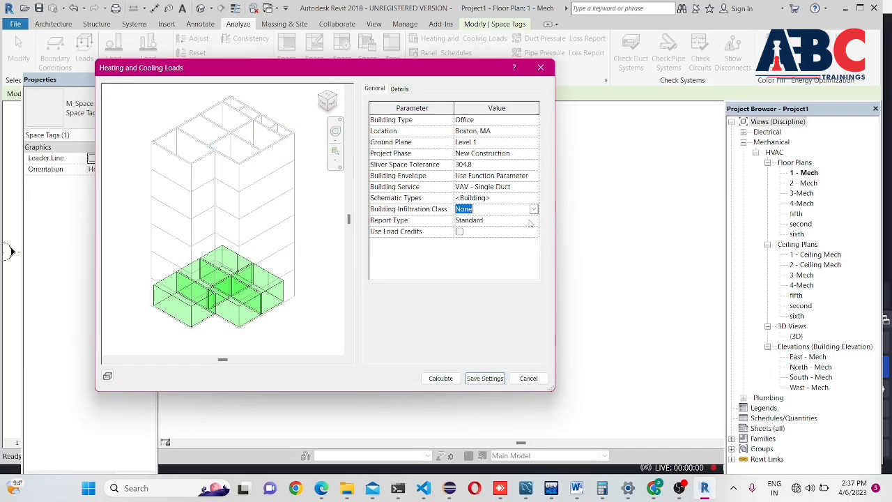
{"action": "left_click", "coordinate": [531, 219]}
{"action": "left_click", "coordinate": [534, 220]}
{"action": "left_click", "coordinate": [533, 220]}
{"action": "left_click", "coordinate": [533, 209]}
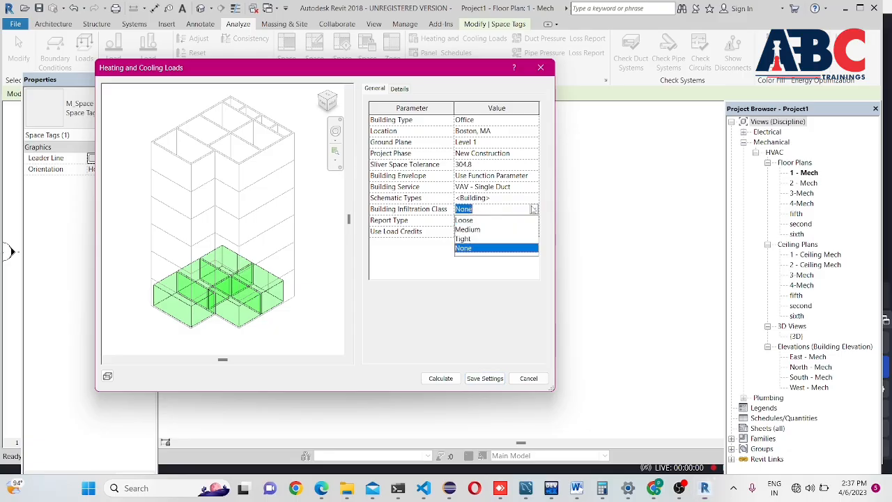
{"action": "left_click", "coordinate": [533, 208]}
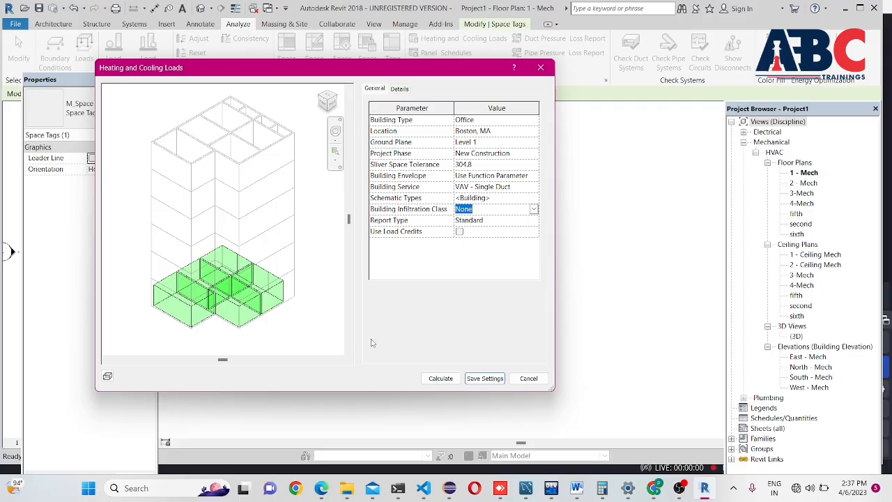
Calculate the heating and cooling loads and examine the report, moving the Properties palette aside to read its tables
{"action": "left_click", "coordinate": [441, 376]}
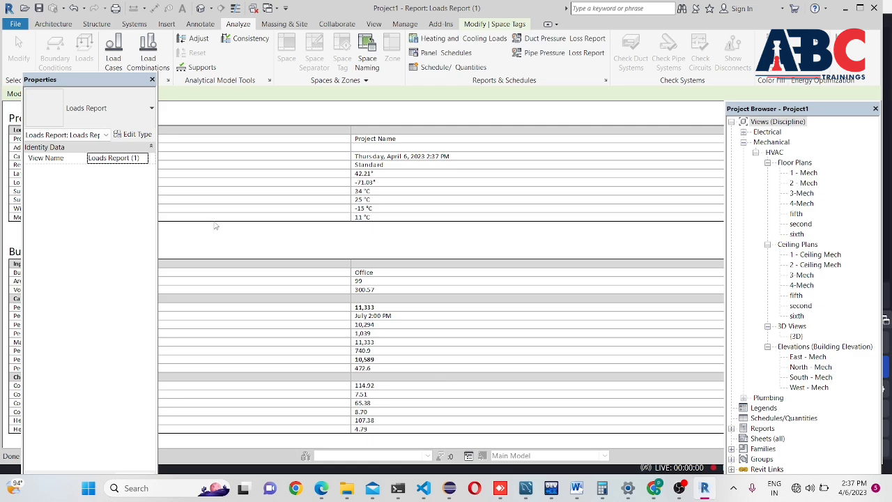
{"action": "left_click_drag", "start_coordinate": [90, 82], "coordinate": [457, 120]}
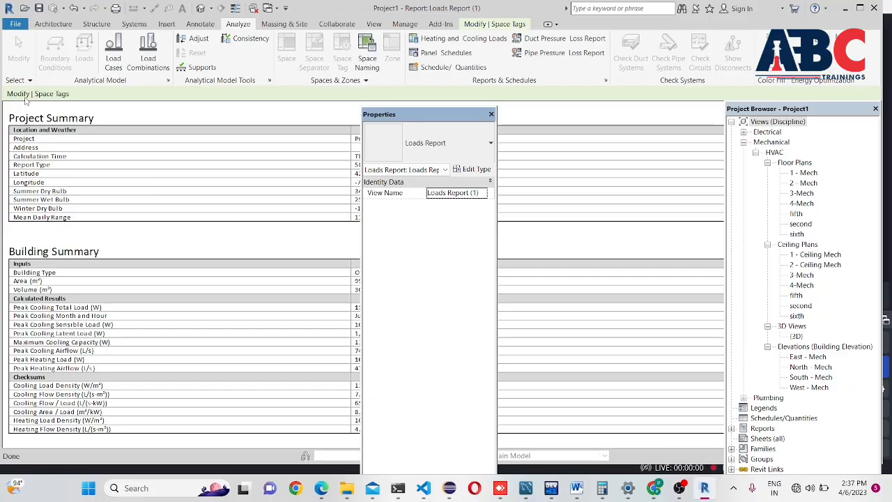
{"action": "scroll", "coordinate": [137, 304], "scroll_direction": "down", "scroll_amount": 2}
{"action": "scroll", "coordinate": [137, 304], "scroll_direction": "down", "scroll_amount": 15}
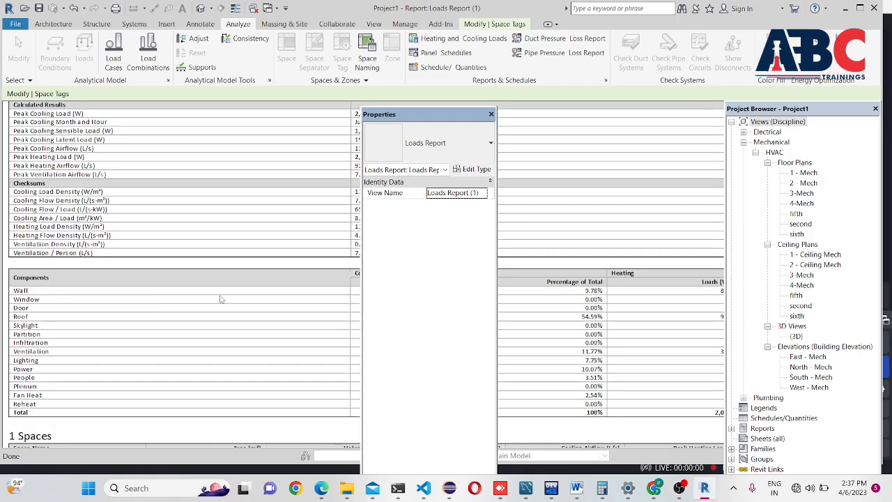
{"action": "left_click_drag", "start_coordinate": [414, 116], "coordinate": [73, 118]}
{"action": "scroll", "coordinate": [478, 352], "scroll_direction": "down", "scroll_amount": 3}
{"action": "scroll", "coordinate": [478, 352], "scroll_direction": "up", "scroll_amount": 2}
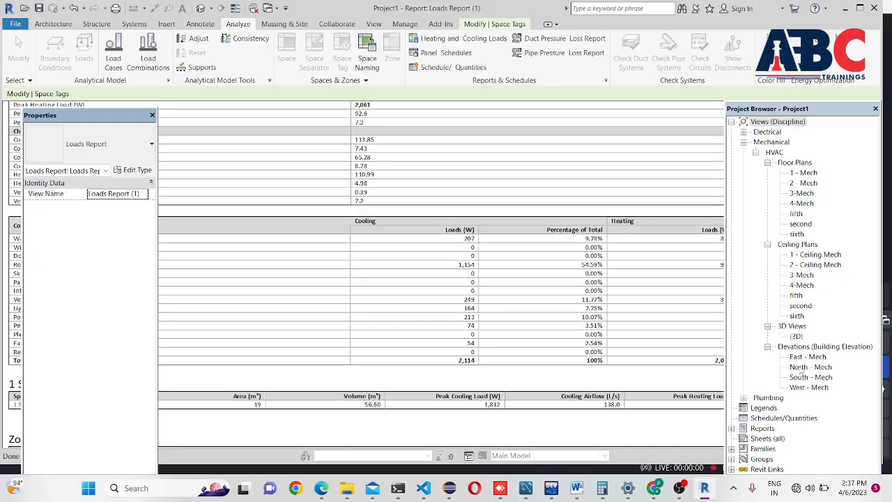
Open the 1 - Ceiling Mech plan, expand the project's reports, and select the HVAC zone in the plan
{"action": "double_click", "coordinate": [808, 254]}
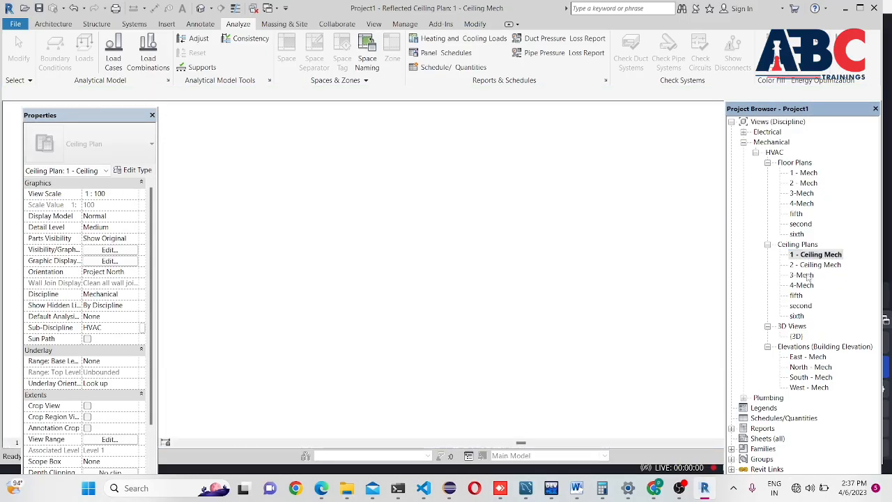
{"action": "left_click", "coordinate": [731, 428]}
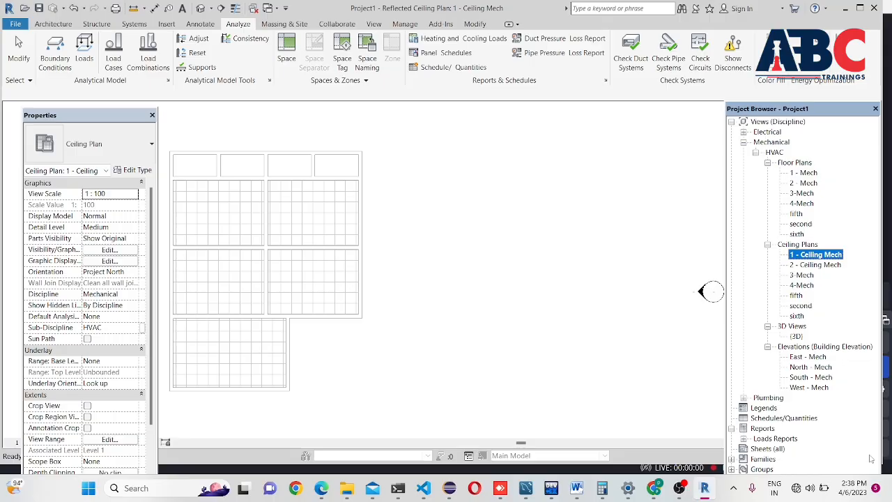
{"action": "scroll", "coordinate": [272, 258], "scroll_direction": "up", "scroll_amount": 2}
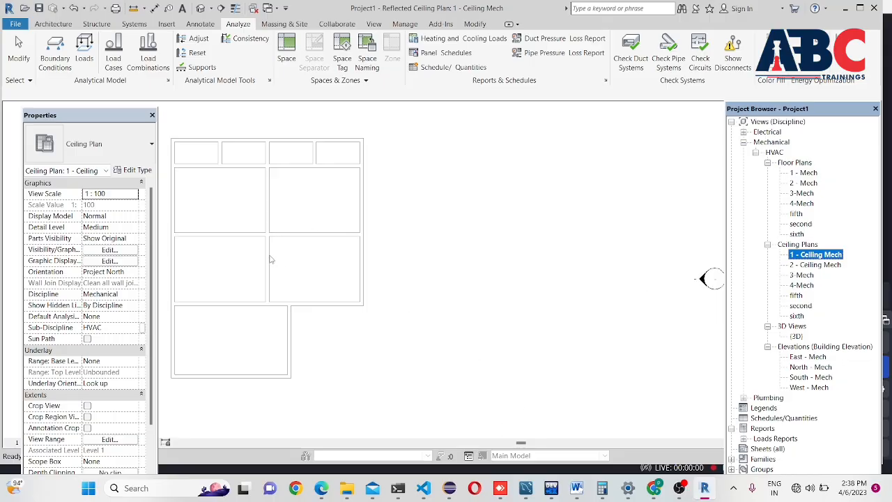
{"action": "left_click", "coordinate": [343, 250]}
{"action": "middle_click_drag", "start_coordinate": [302, 283], "coordinate": [450, 279]}
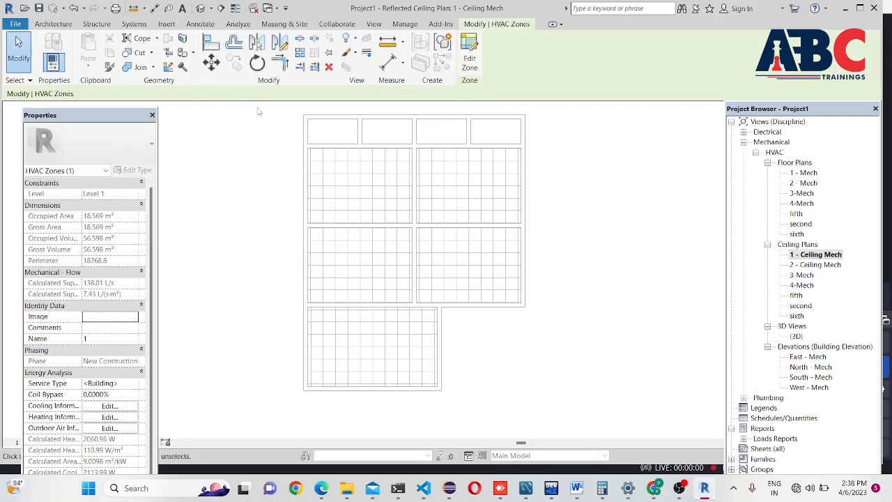
Start a new schedule of building components for the Spaces category
{"action": "left_click", "coordinate": [238, 24]}
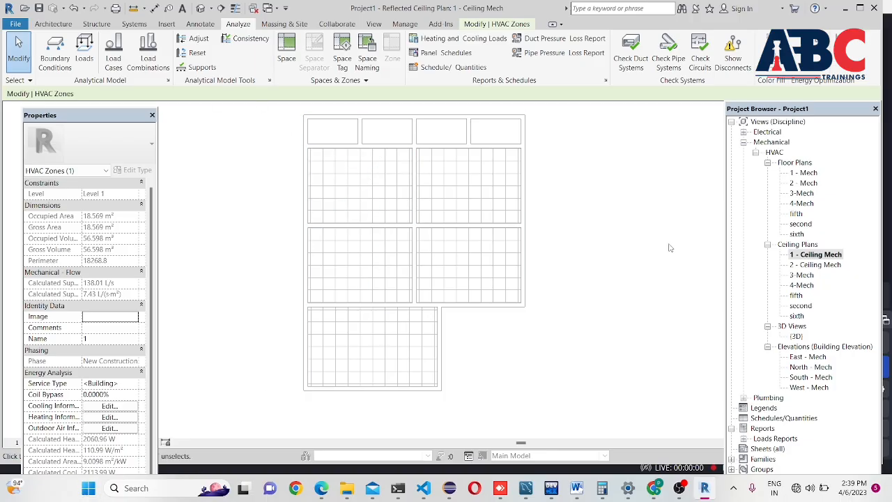
{"action": "left_click", "coordinate": [441, 70]}
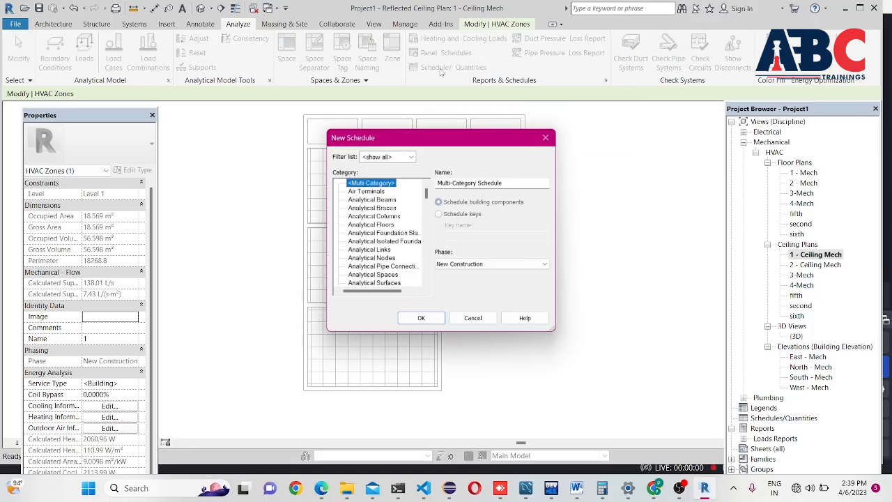
{"action": "scroll", "coordinate": [386, 285], "scroll_direction": "down", "scroll_amount": 6}
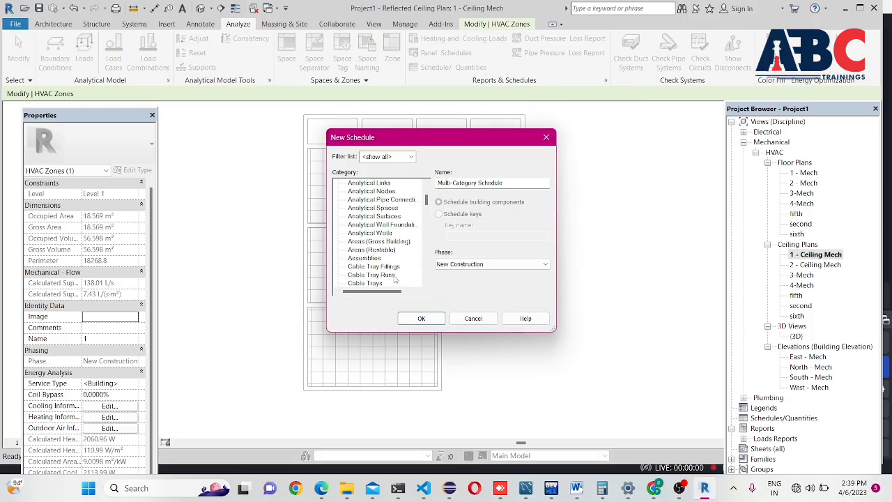
{"action": "left_click_drag", "start_coordinate": [425, 205], "coordinate": [433, 260]}
{"action": "left_click", "coordinate": [367, 251]}
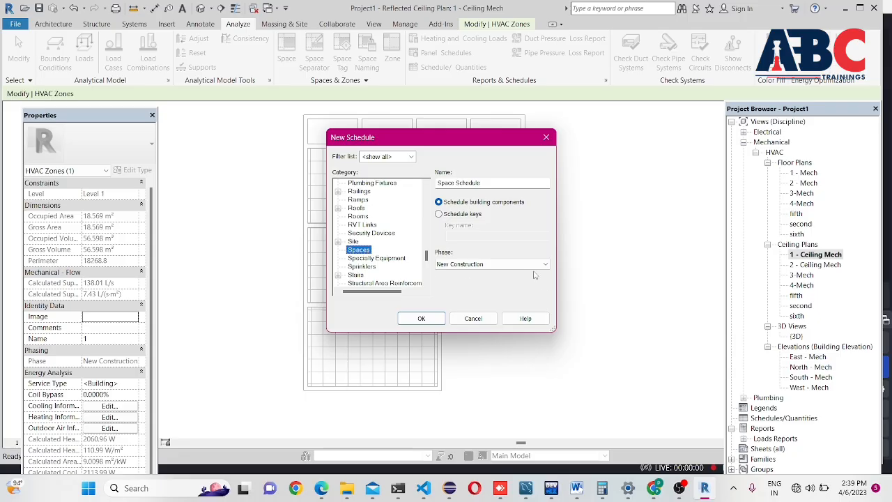
Name the new space schedule HVAC and create it in the New Construction phase
{"action": "key", "text": "Tab"}
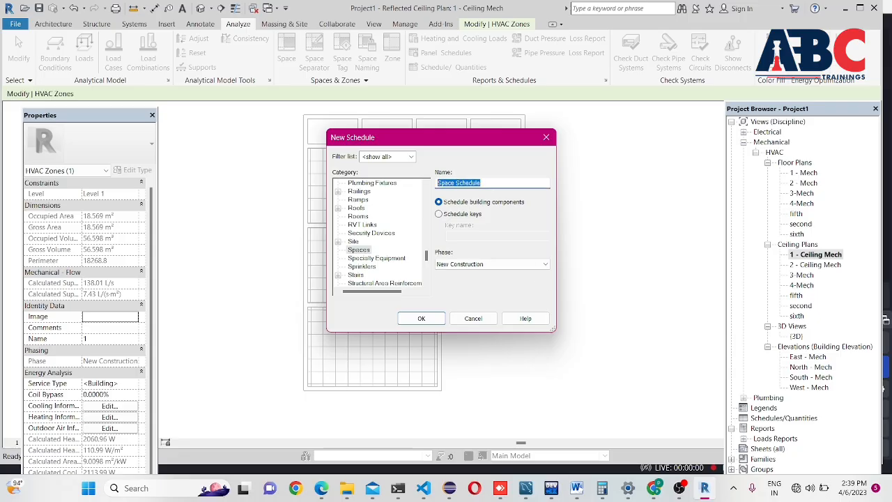
{"action": "type", "text": "hv"}
{"action": "key", "text": "BackSpace"}
{"action": "key", "text": "BackSpace"}
{"action": "type", "text": "HV"}
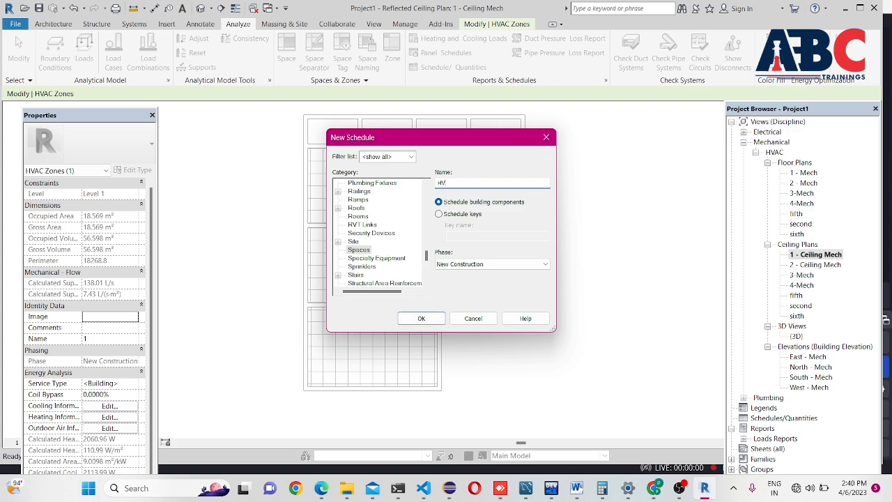
{"action": "type", "text": "AC"}
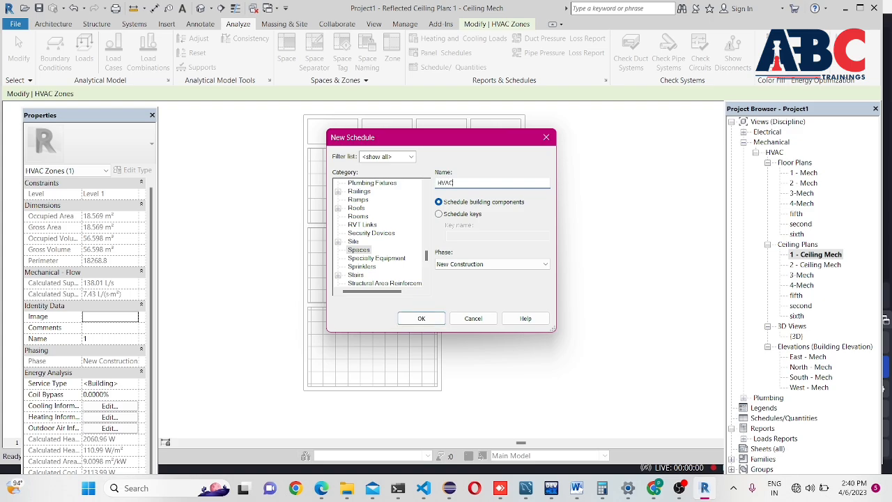
{"action": "left_click", "coordinate": [421, 318]}
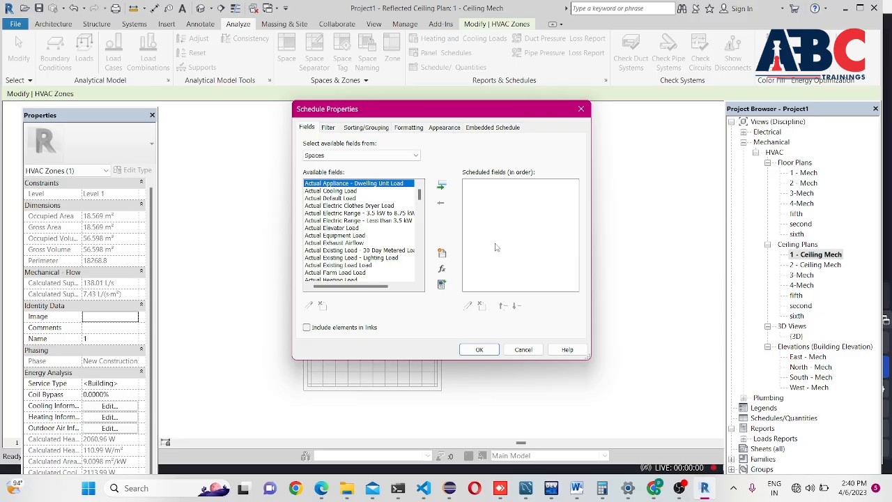
Find the Calculated Supply Airflow field among the available space fields and add it to the schedule
{"action": "scroll", "coordinate": [358, 250], "scroll_direction": "down", "scroll_amount": 3}
{"action": "scroll", "coordinate": [359, 251], "scroll_direction": "up", "scroll_amount": 3}
{"action": "scroll", "coordinate": [357, 277], "scroll_direction": "down", "scroll_amount": 1}
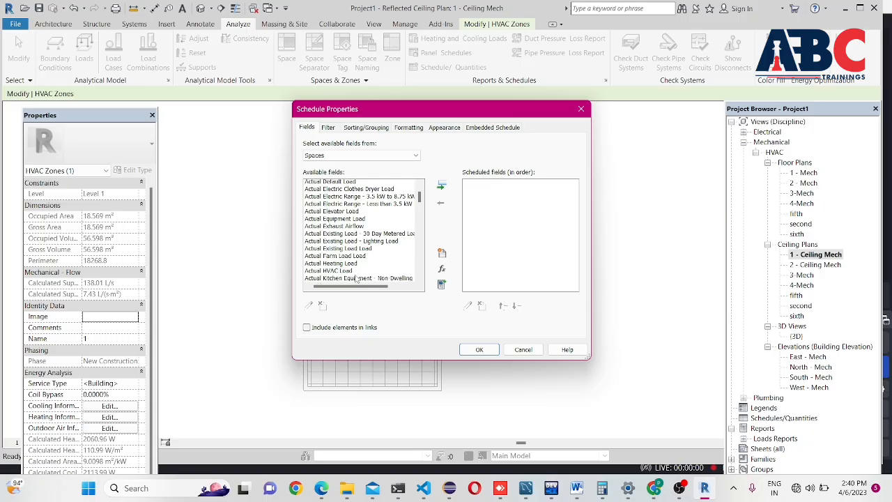
{"action": "scroll", "coordinate": [358, 279], "scroll_direction": "down", "scroll_amount": 2}
{"action": "scroll", "coordinate": [359, 275], "scroll_direction": "down", "scroll_amount": 2}
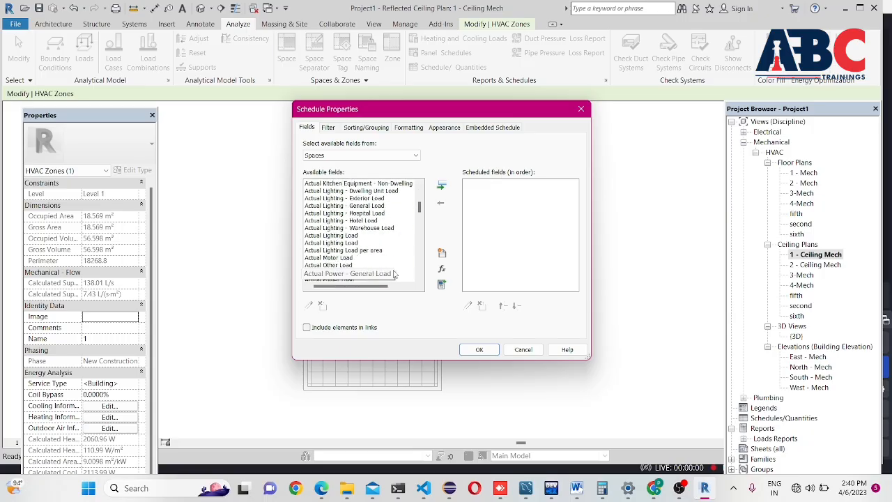
{"action": "scroll", "coordinate": [379, 239], "scroll_direction": "down", "scroll_amount": 1}
{"action": "scroll", "coordinate": [382, 255], "scroll_direction": "down", "scroll_amount": 1}
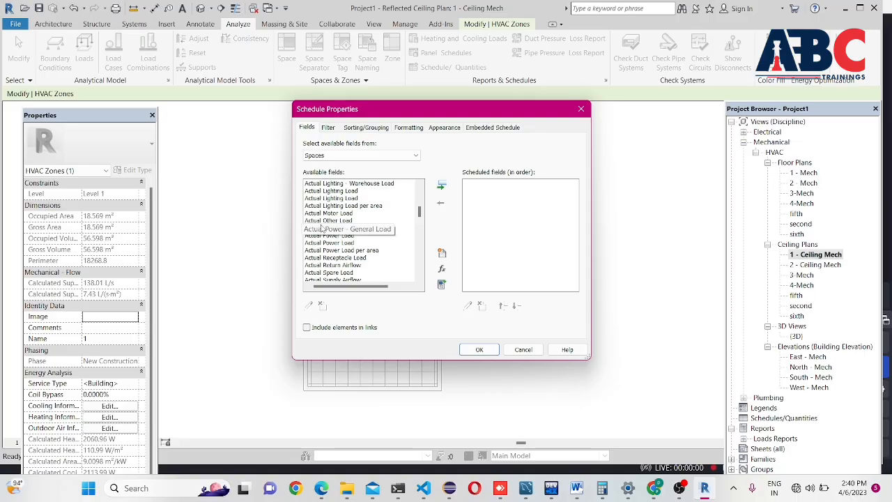
{"action": "scroll", "coordinate": [321, 228], "scroll_direction": "up", "scroll_amount": 7}
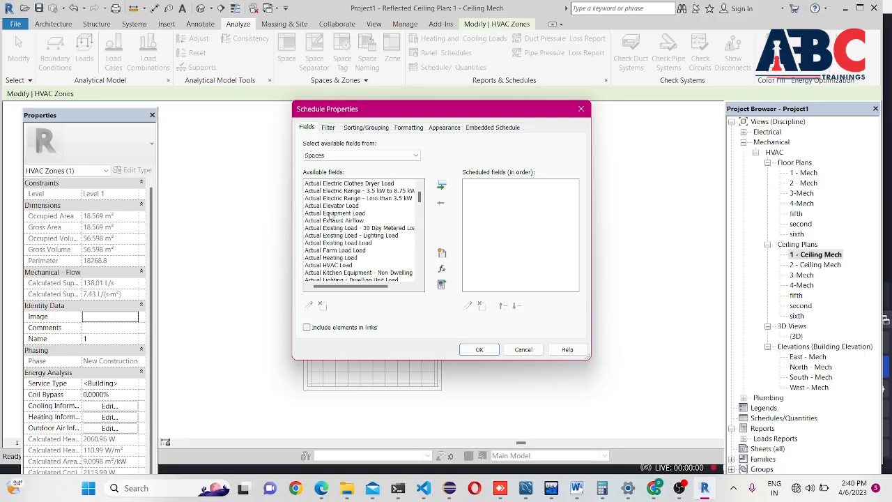
{"action": "scroll", "coordinate": [330, 216], "scroll_direction": "up", "scroll_amount": 1}
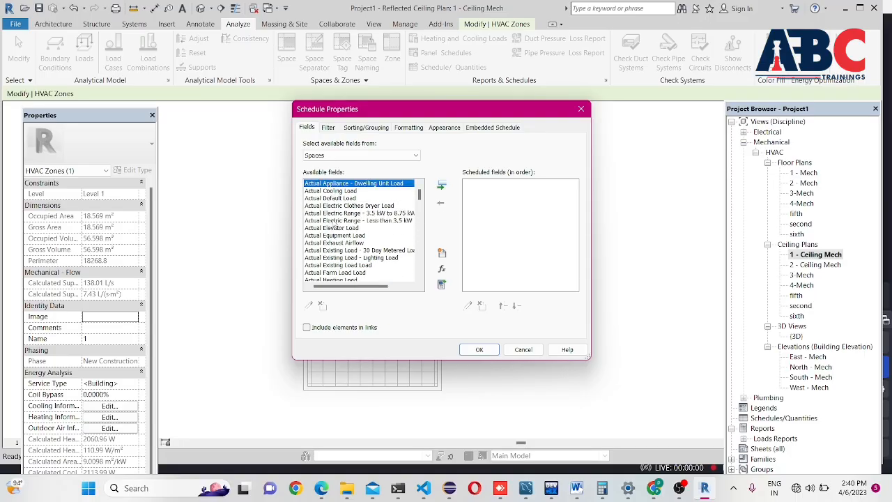
{"action": "scroll", "coordinate": [335, 227], "scroll_direction": "down", "scroll_amount": 12}
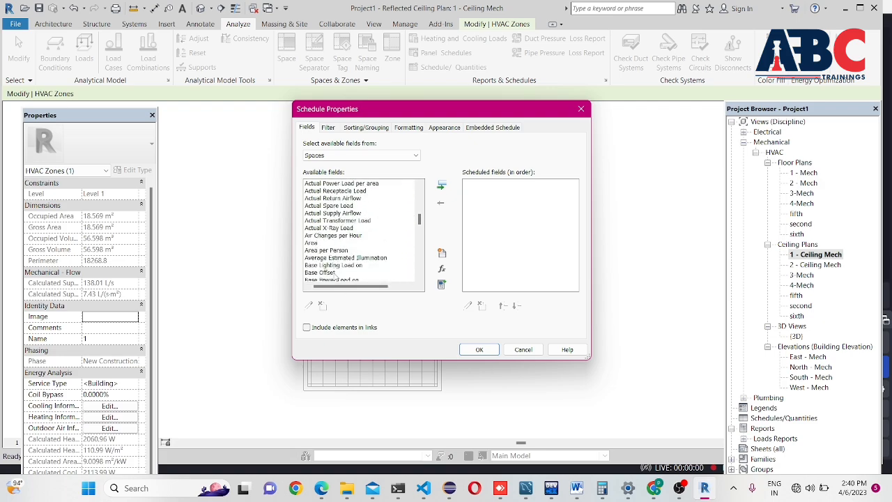
{"action": "scroll", "coordinate": [331, 275], "scroll_direction": "down", "scroll_amount": 4}
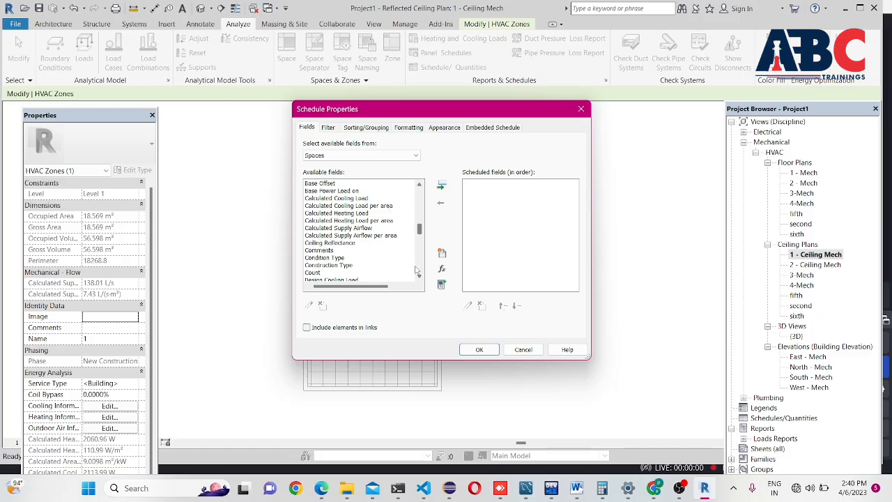
{"action": "left_click", "coordinate": [349, 228]}
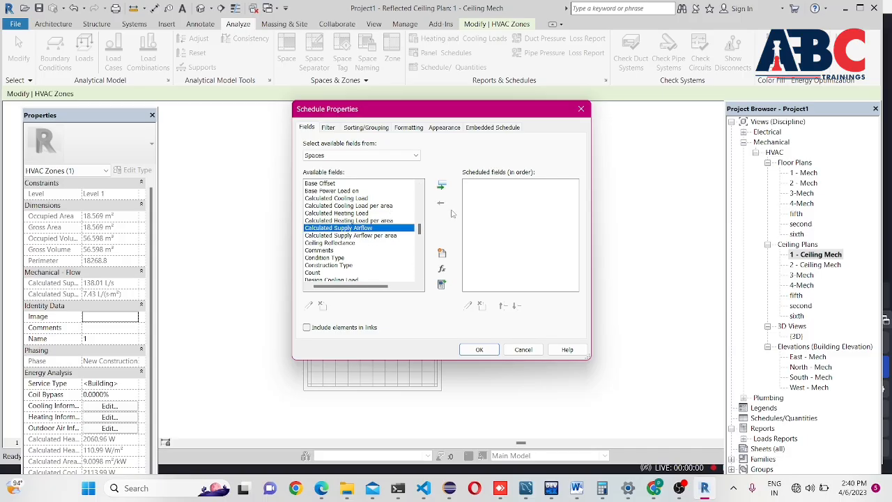
{"action": "left_click", "coordinate": [441, 186]}
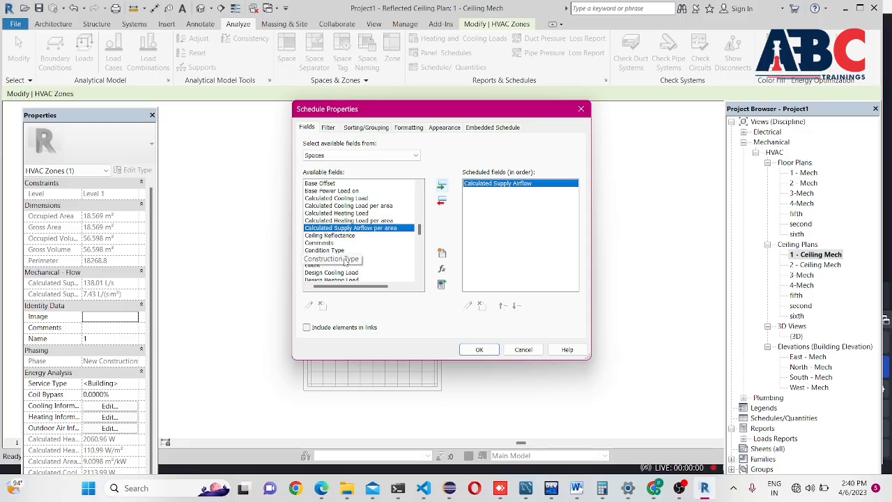
Add the Actual Supply Airflow field to the scheduled fields
{"action": "scroll", "coordinate": [345, 262], "scroll_direction": "down", "scroll_amount": 4}
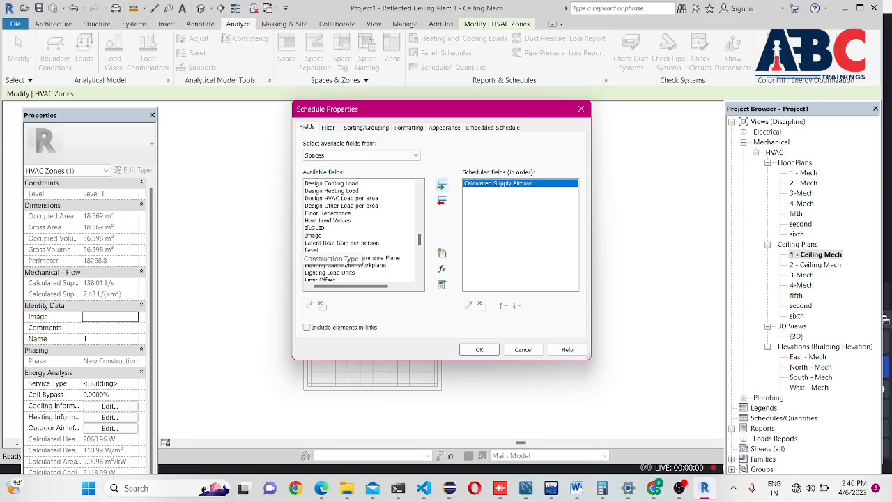
{"action": "scroll", "coordinate": [344, 262], "scroll_direction": "down", "scroll_amount": 10}
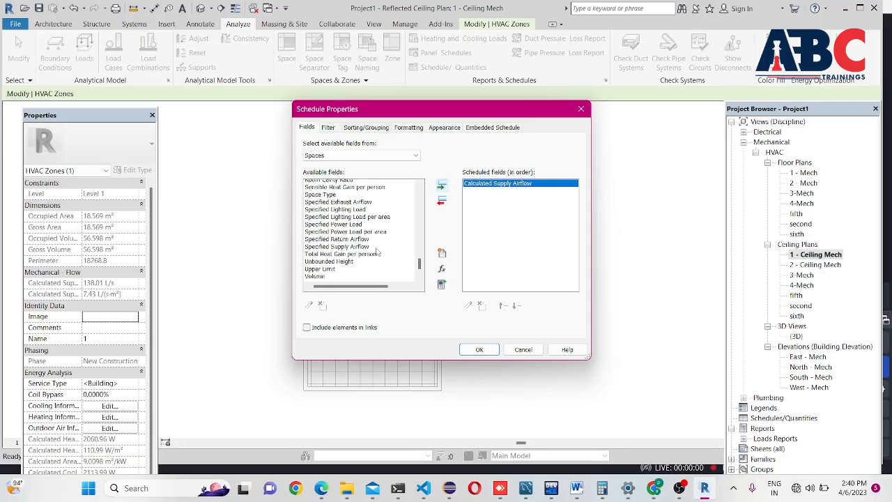
{"action": "scroll", "coordinate": [377, 251], "scroll_direction": "up", "scroll_amount": 12}
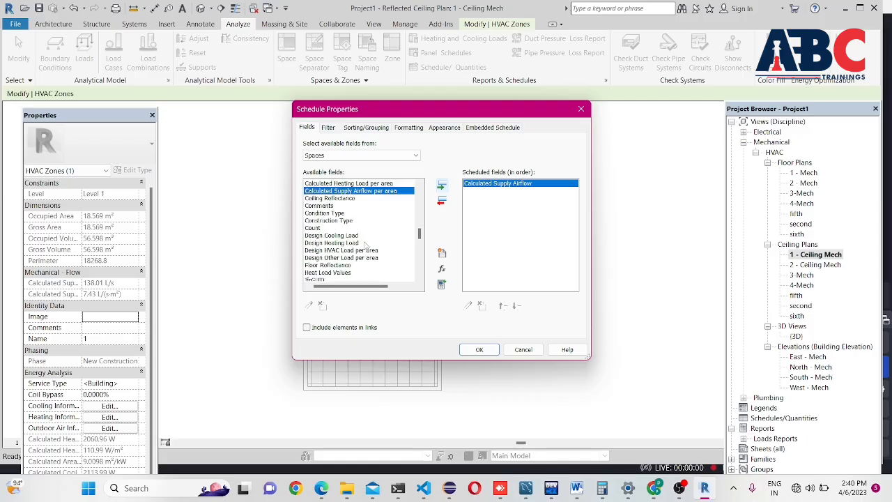
{"action": "scroll", "coordinate": [365, 244], "scroll_direction": "up", "scroll_amount": 6}
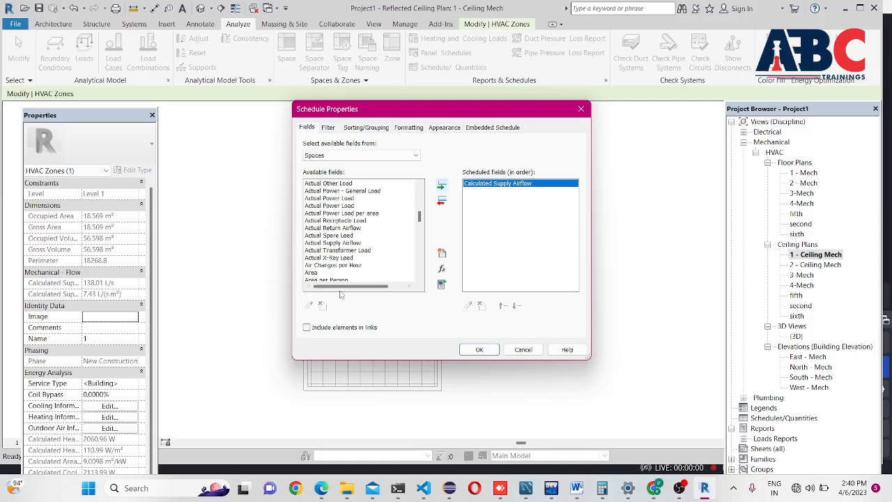
{"action": "left_click", "coordinate": [338, 242]}
{"action": "left_click", "coordinate": [441, 185]}
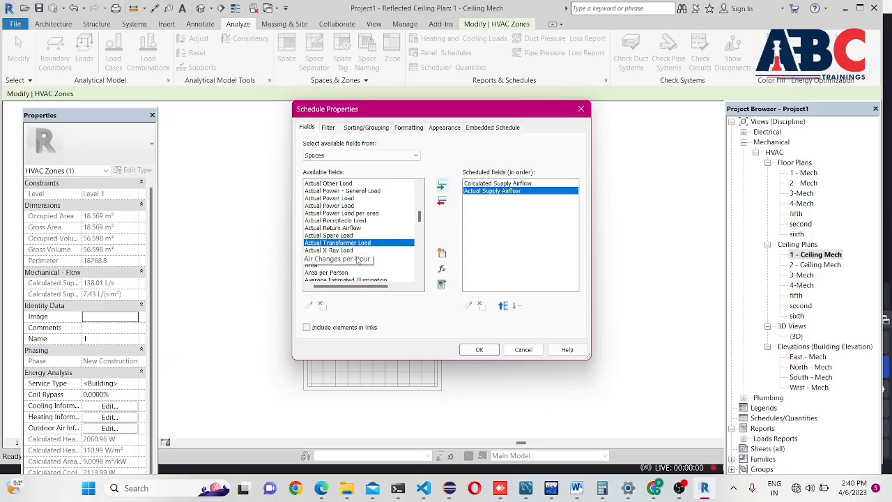
Add the spaces' Name field to the scheduled fields
{"action": "scroll", "coordinate": [358, 259], "scroll_direction": "down", "scroll_amount": 4}
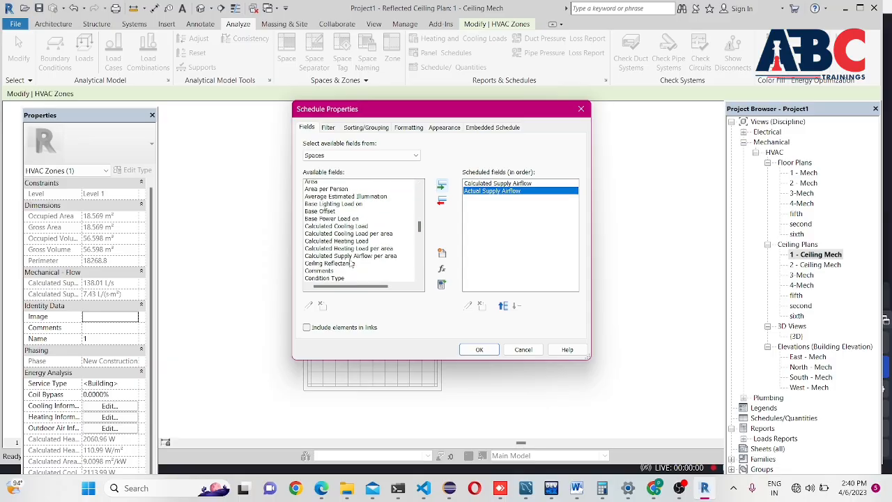
{"action": "scroll", "coordinate": [347, 262], "scroll_direction": "up", "scroll_amount": 8}
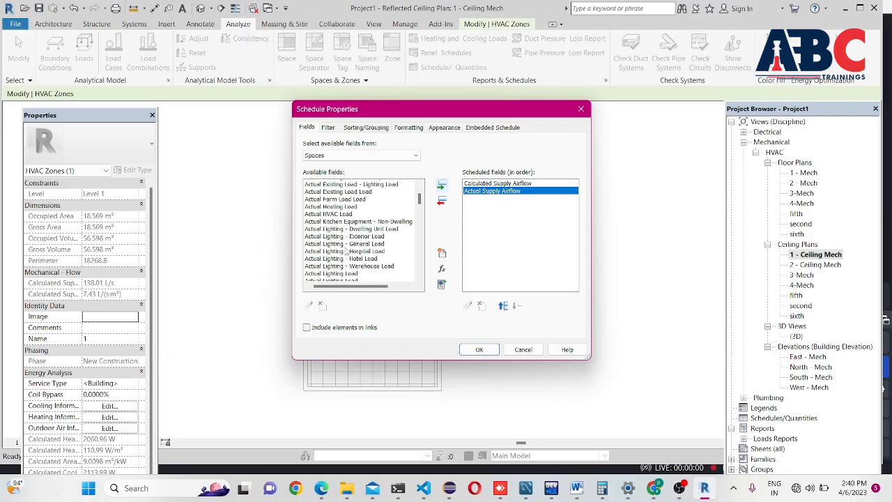
{"action": "scroll", "coordinate": [346, 248], "scroll_direction": "down", "scroll_amount": 8}
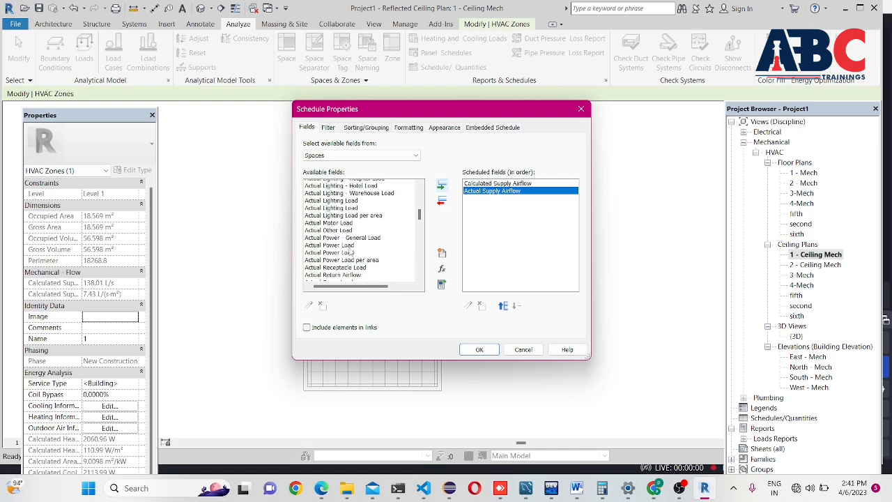
{"action": "left_click", "coordinate": [346, 247]}
{"action": "scroll", "coordinate": [342, 270], "scroll_direction": "down", "scroll_amount": 6}
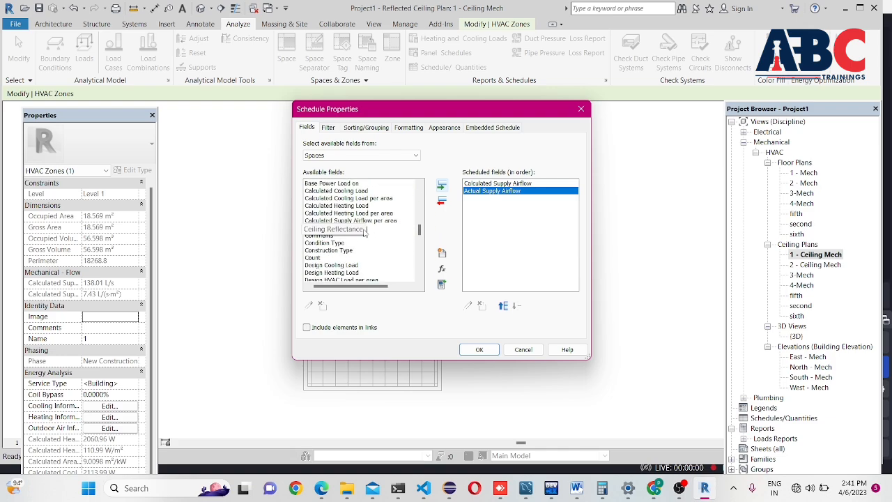
{"action": "scroll", "coordinate": [360, 263], "scroll_direction": "down", "scroll_amount": 4}
{"action": "scroll", "coordinate": [355, 263], "scroll_direction": "down", "scroll_amount": 4}
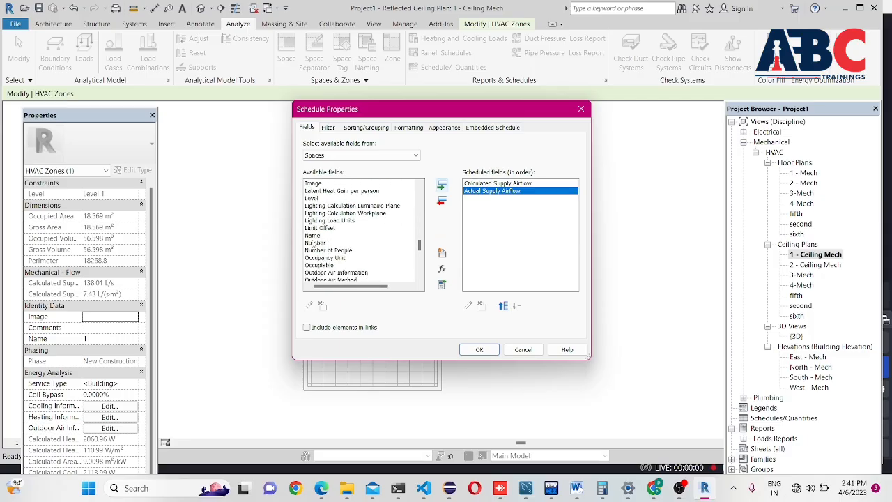
{"action": "left_click", "coordinate": [312, 243]}
{"action": "left_click", "coordinate": [313, 235]}
{"action": "left_click", "coordinate": [441, 188]}
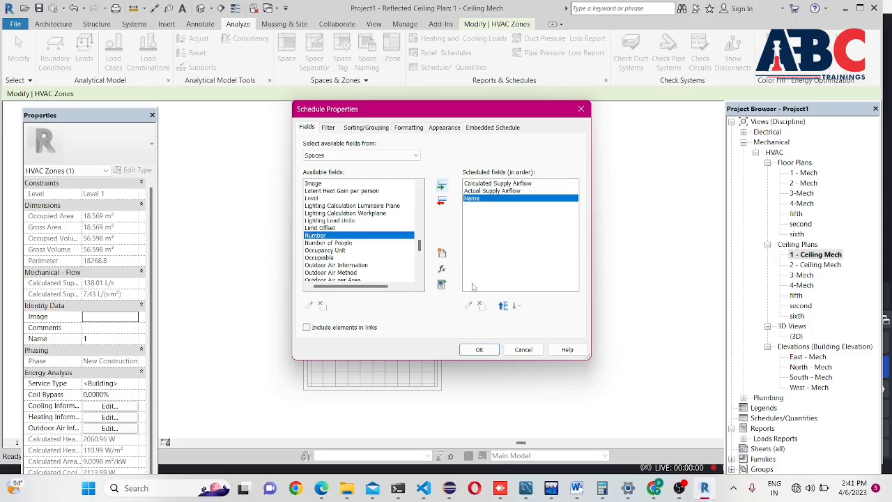
Reorder the scheduled fields to Name, Actual Supply Airflow, Calculated Supply Airflow
{"action": "left_click", "coordinate": [500, 307]}
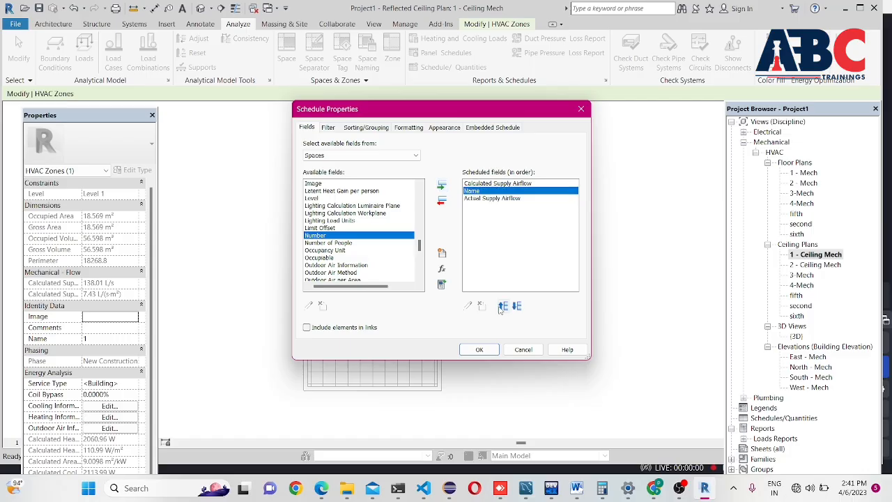
{"action": "left_click", "coordinate": [501, 307]}
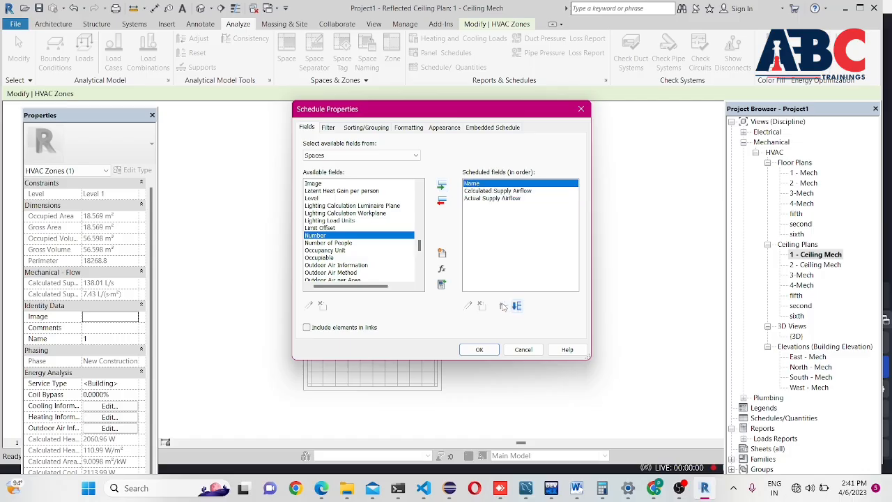
{"action": "left_click", "coordinate": [491, 198]}
{"action": "left_click", "coordinate": [503, 306]}
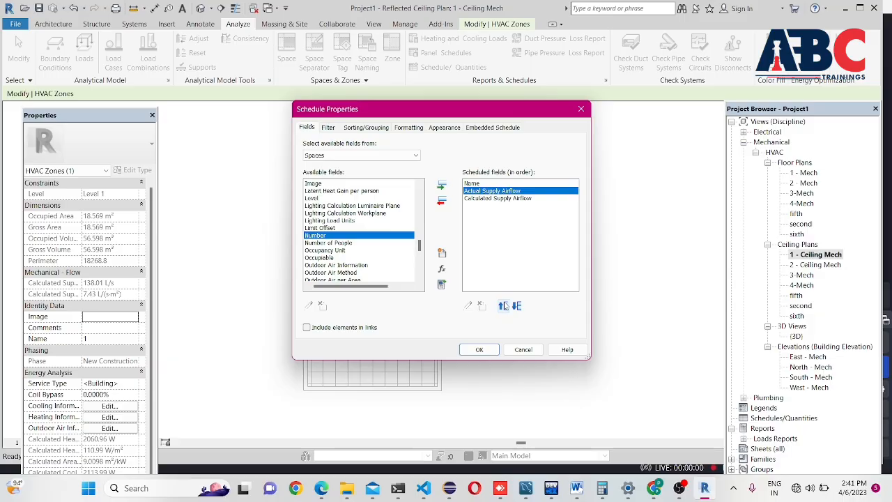
Start a calculated value for the schedule as a formula and name it FORMULA
{"action": "left_click", "coordinate": [442, 269]}
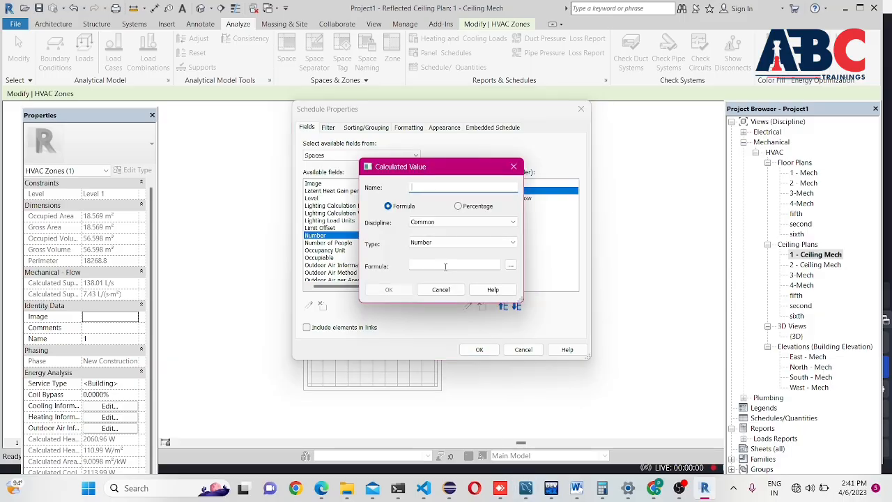
{"action": "type", "text": "F"}
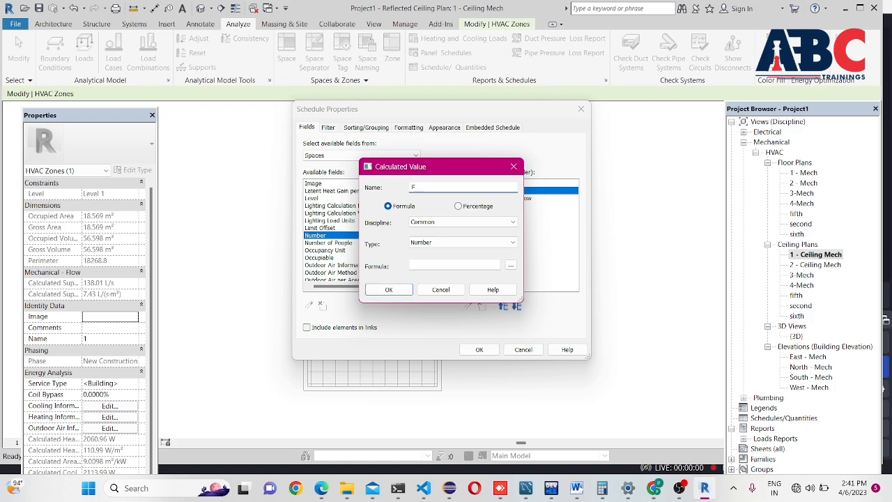
{"action": "type", "text": "ORMULA"}
Enter the formula Calculated Supply Airflow-Actual Supply Airflow from the scheduled fields and try to accept the calculated value
{"action": "left_click", "coordinate": [496, 267]}
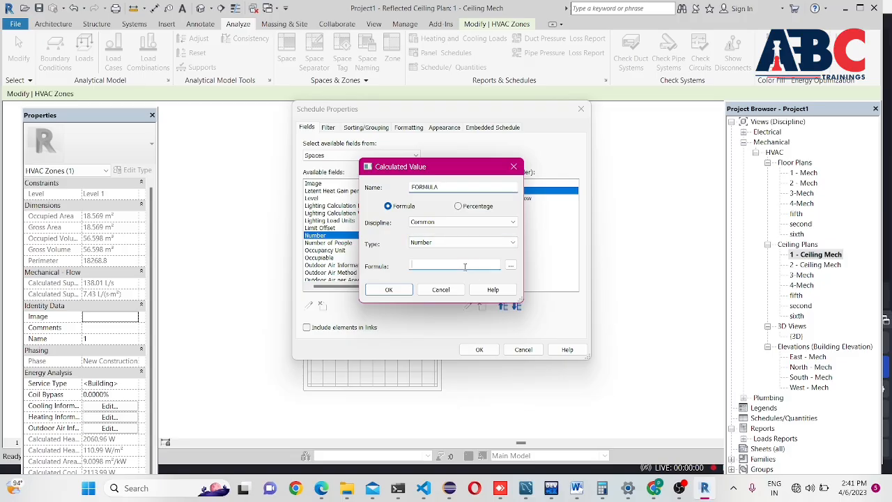
{"action": "left_click", "coordinate": [510, 264]}
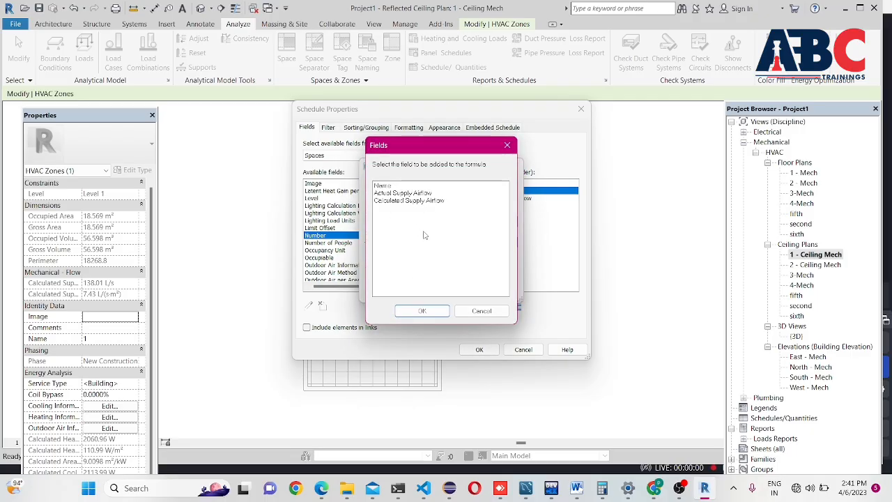
{"action": "left_click", "coordinate": [408, 201]}
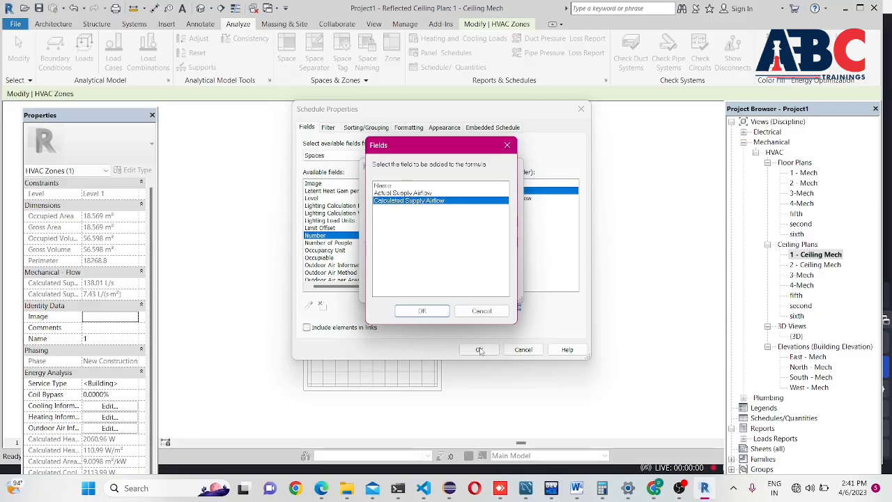
{"action": "left_click", "coordinate": [422, 312]}
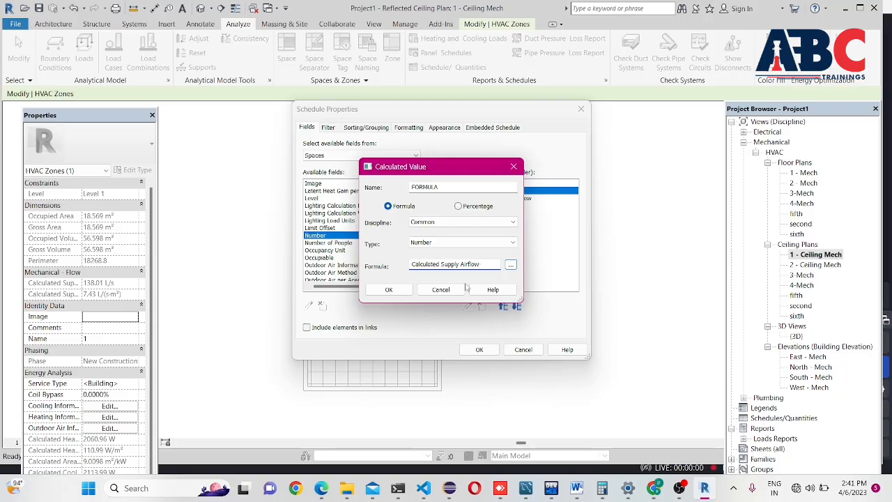
{"action": "left_click", "coordinate": [510, 264]}
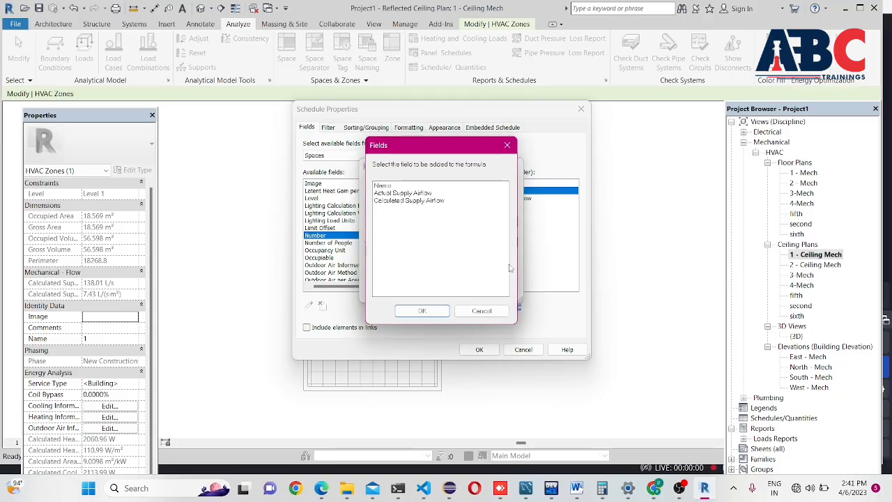
{"action": "left_click", "coordinate": [396, 193]}
{"action": "left_click", "coordinate": [422, 311]}
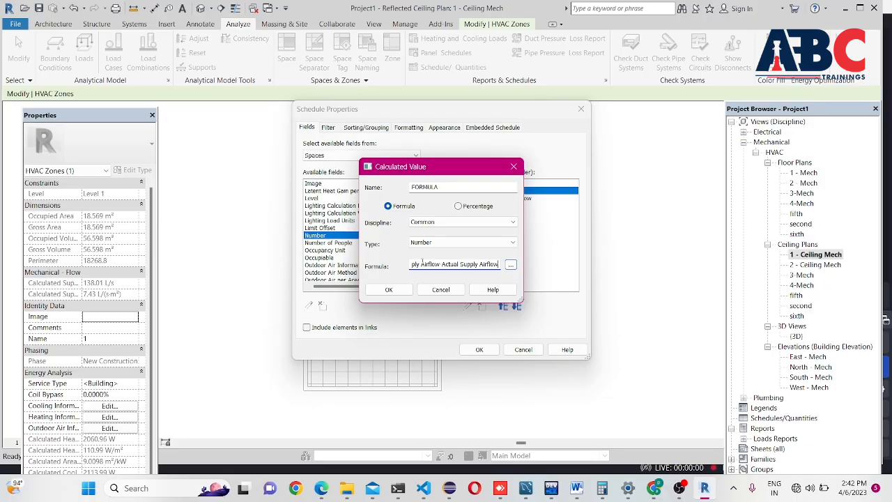
{"action": "left_click", "coordinate": [401, 293]}
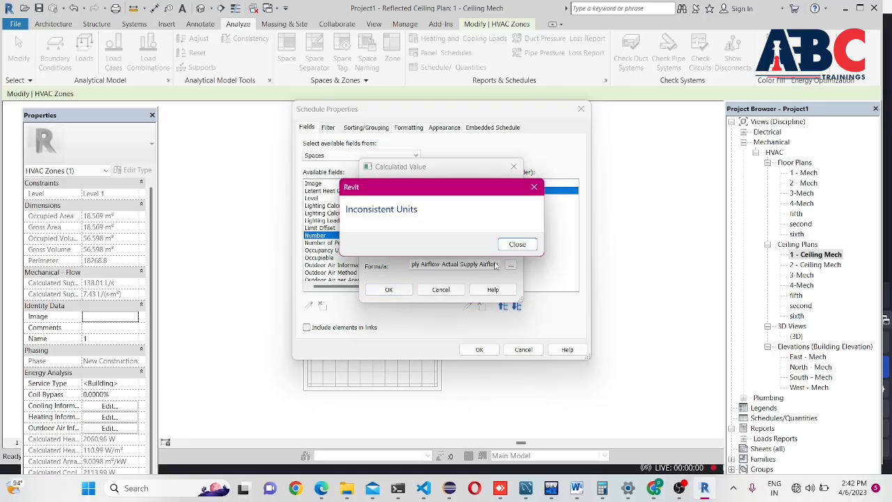
{"action": "left_click", "coordinate": [516, 244]}
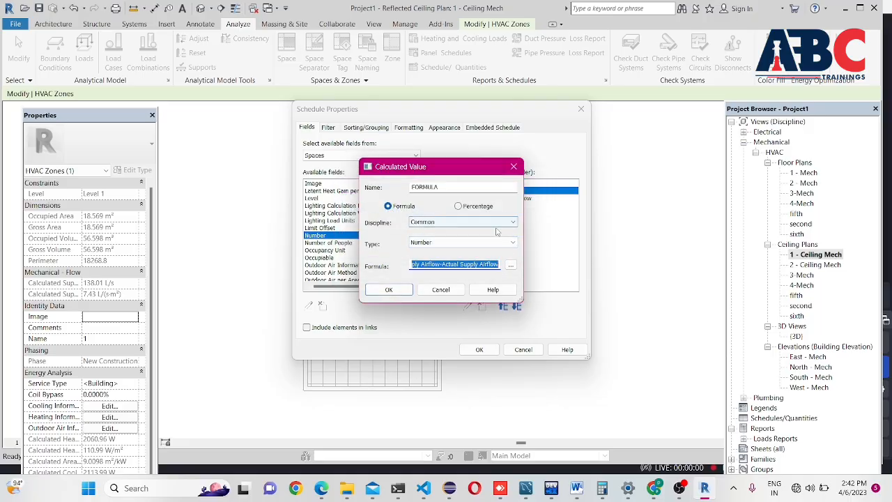
Set the calculated value's discipline to HVAC and its type to Air Flow
{"action": "left_click", "coordinate": [500, 223]}
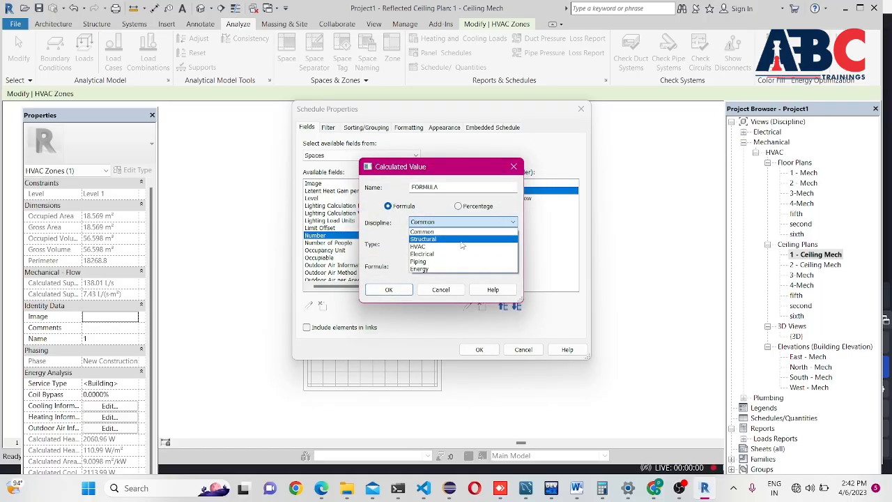
{"action": "left_click", "coordinate": [417, 246]}
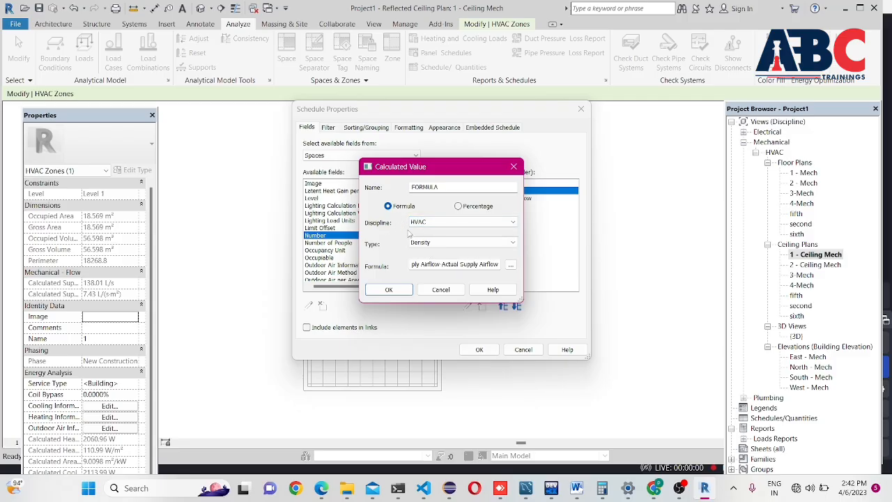
{"action": "left_click", "coordinate": [471, 244]}
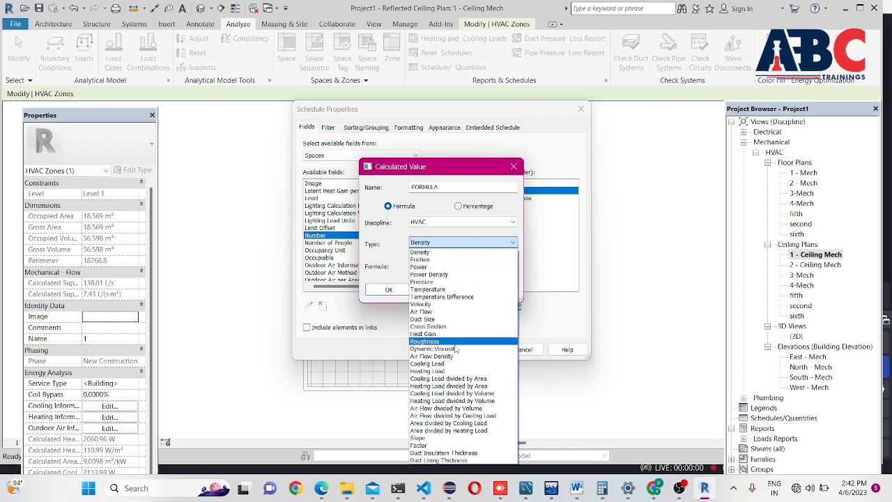
{"action": "left_click", "coordinate": [436, 314]}
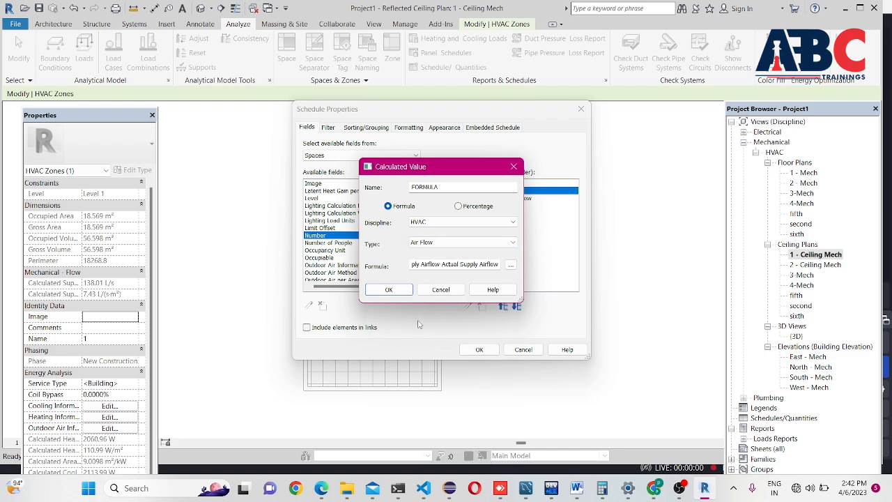
{"action": "left_click", "coordinate": [459, 206]}
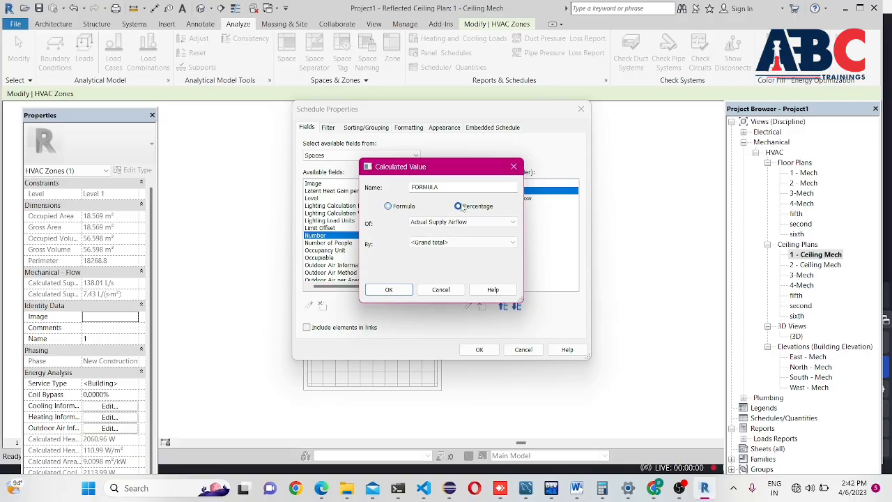
{"action": "left_click", "coordinate": [463, 242]}
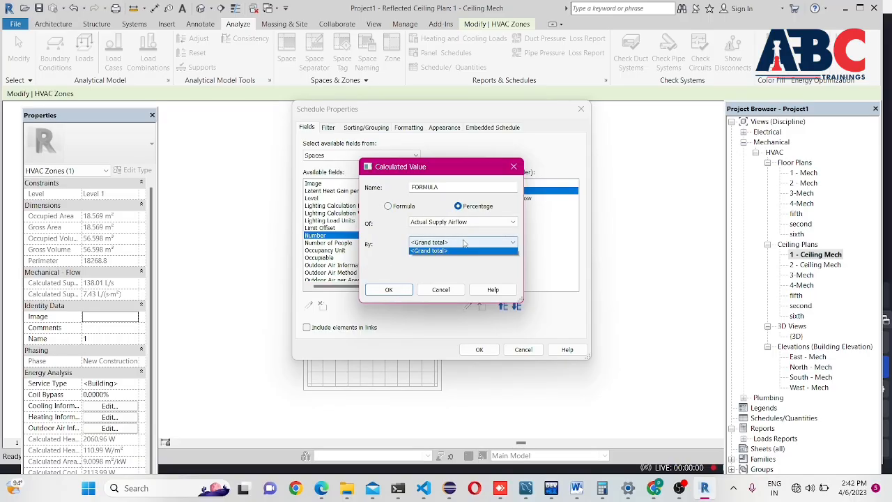
{"action": "left_click", "coordinate": [446, 251]}
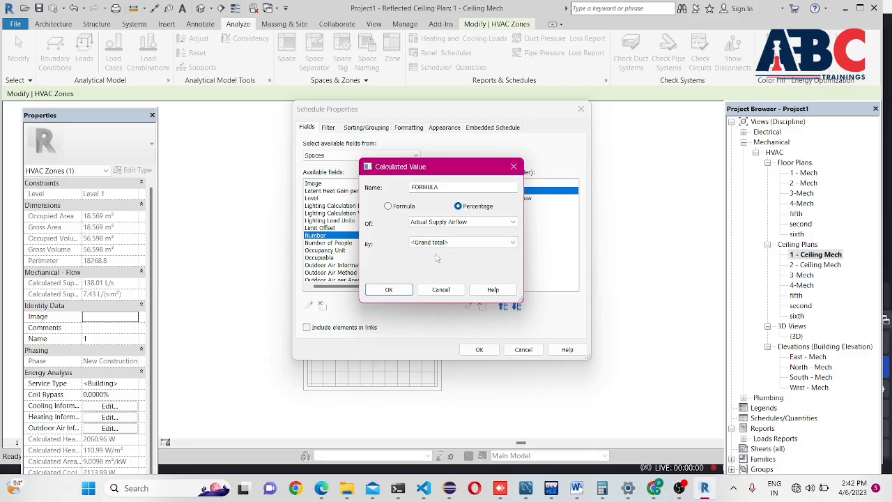
{"action": "left_click", "coordinate": [387, 206]}
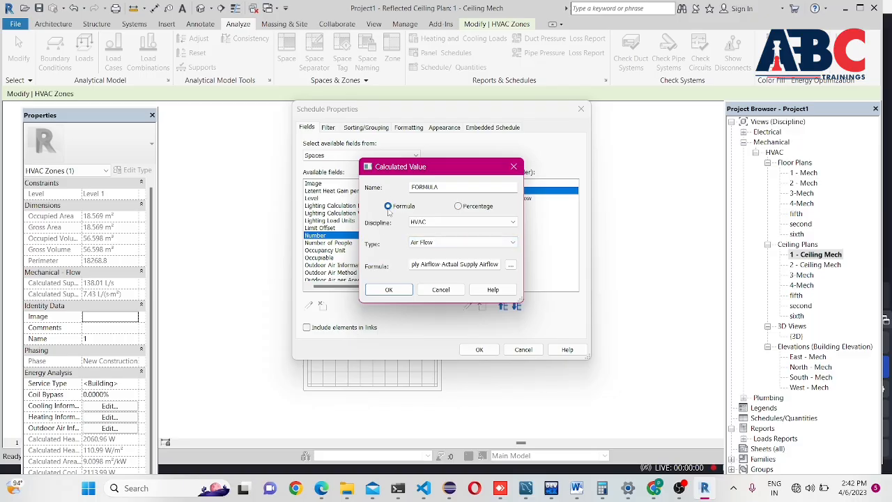
Accept the calculated value into the scheduled fields and open the conditional formatting of the FORMULA field
{"action": "left_click", "coordinate": [393, 291]}
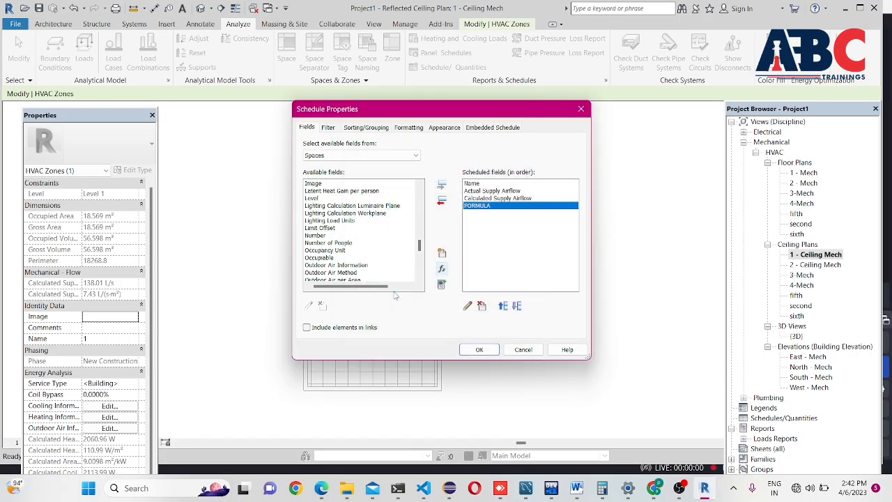
{"action": "left_click", "coordinate": [409, 129]}
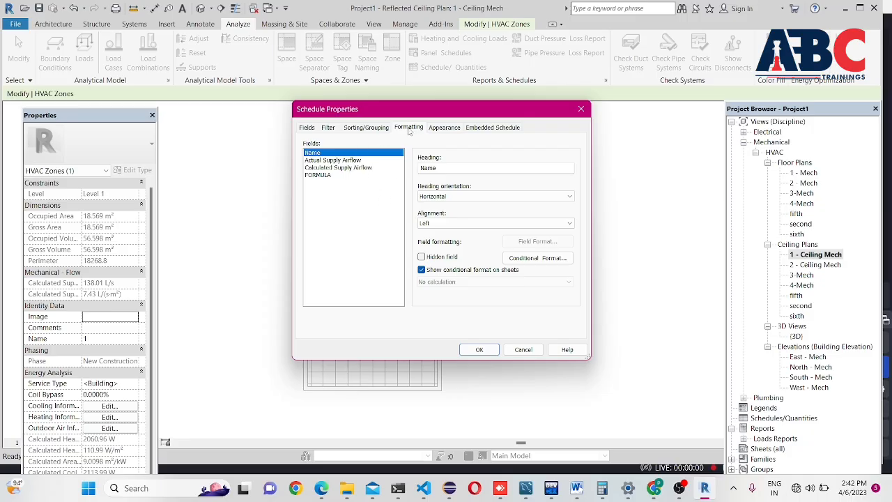
{"action": "left_click", "coordinate": [324, 175]}
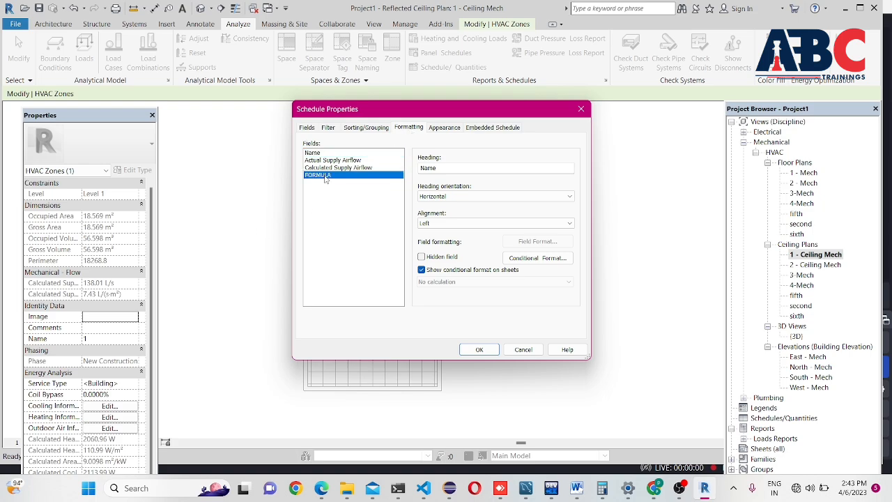
{"action": "left_click", "coordinate": [538, 258]}
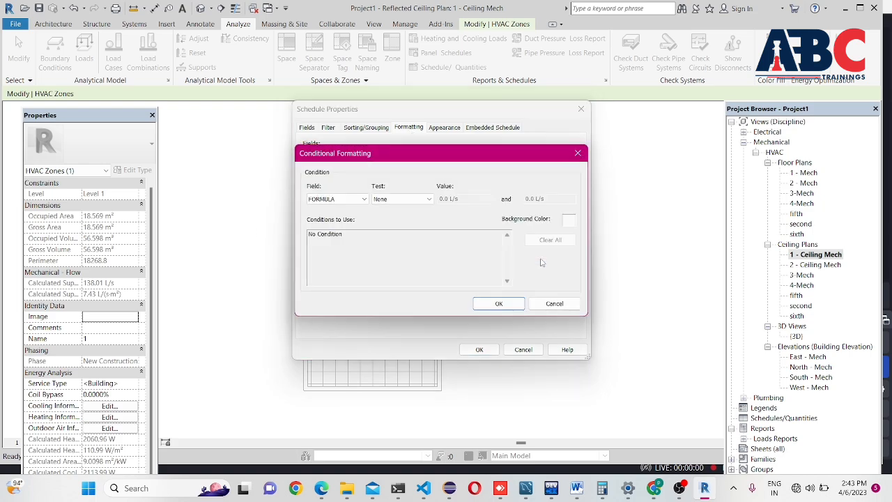
{"action": "left_click", "coordinate": [360, 200]}
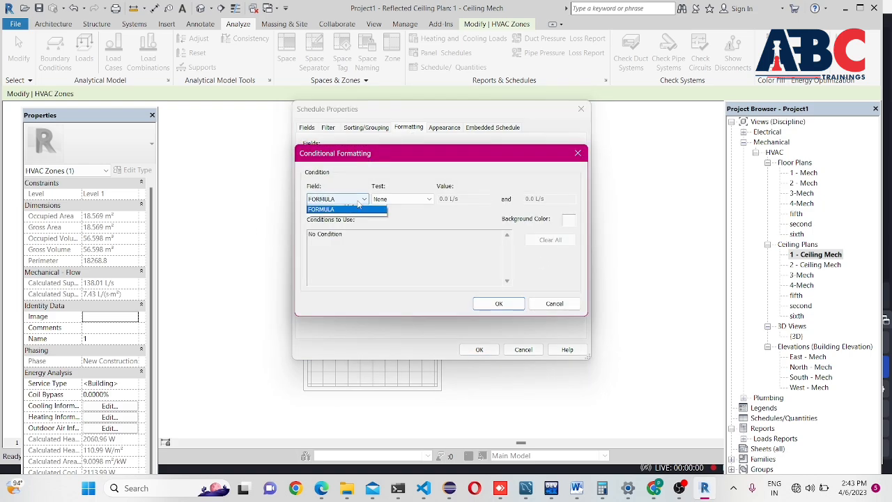
{"action": "left_click", "coordinate": [358, 202]}
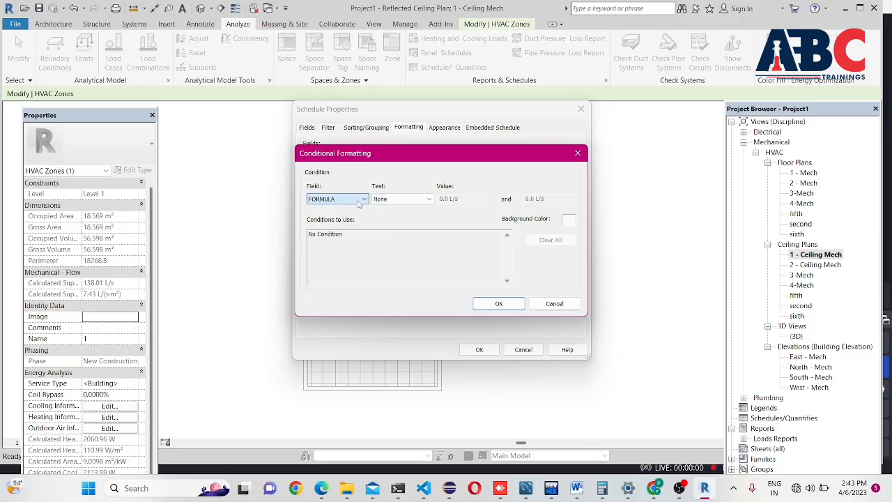
Set the FORMULA field's condition to Not Between 10 L/s and -10 L/s
{"action": "left_click", "coordinate": [409, 201]}
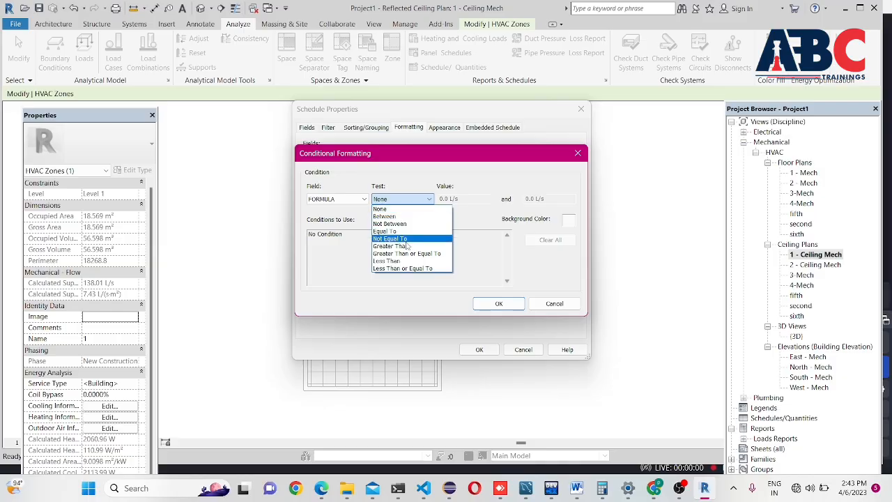
{"action": "left_click", "coordinate": [401, 223]}
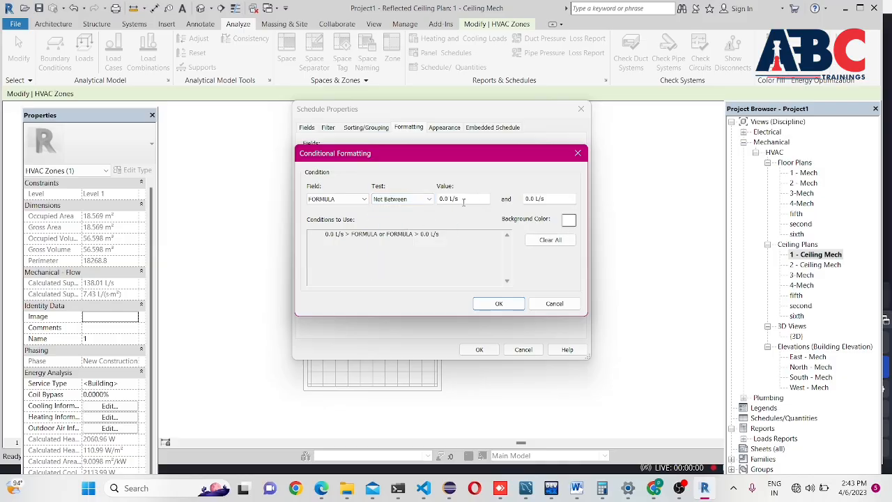
{"action": "left_click", "coordinate": [445, 199]}
{"action": "type", "text": "10"}
{"action": "left_click", "coordinate": [533, 199]}
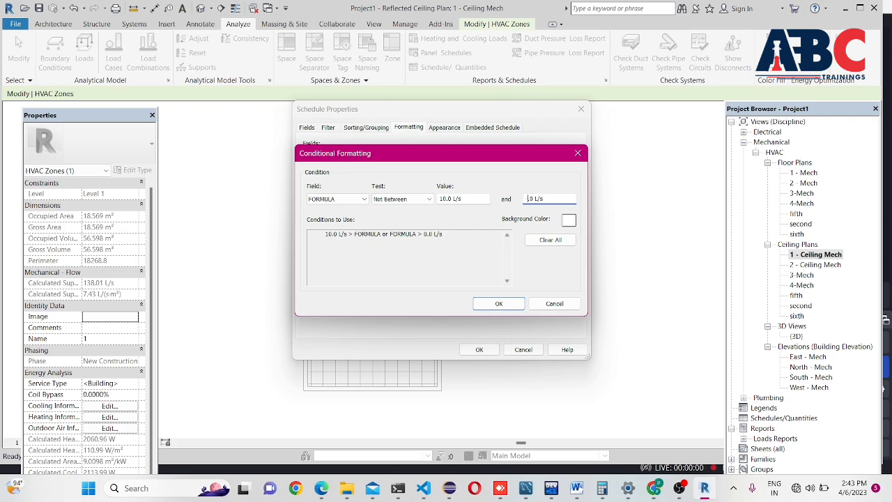
{"action": "left_click", "coordinate": [524, 199]}
{"action": "type", "text": "10."}
Set the condition's background color to magenta and accept the conditional formatting
{"action": "left_click", "coordinate": [568, 220]}
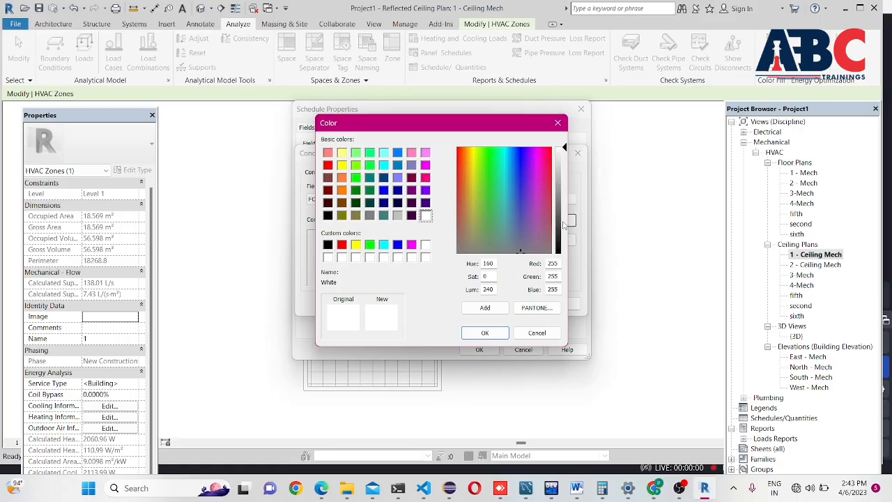
{"action": "left_click", "coordinate": [411, 245]}
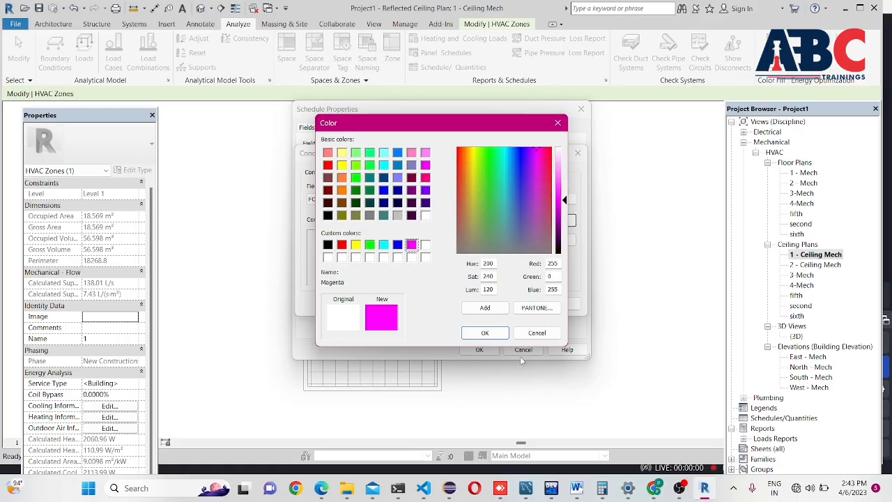
{"action": "left_click", "coordinate": [487, 333]}
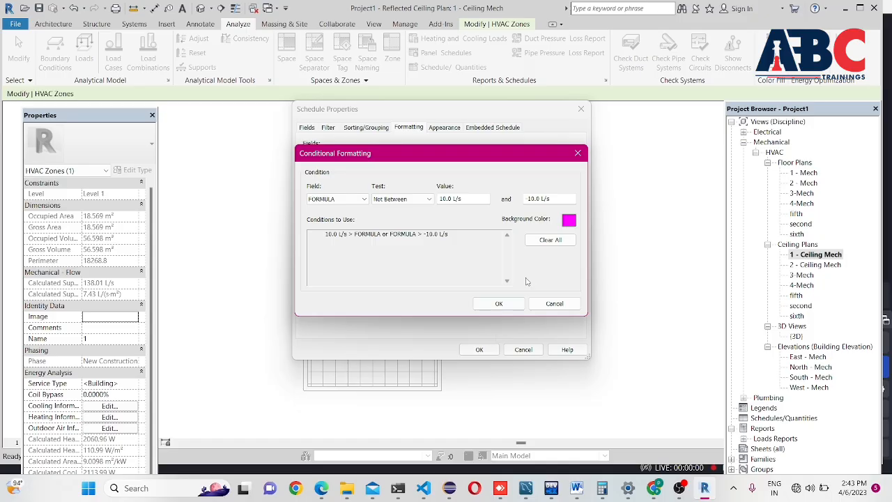
{"action": "left_click", "coordinate": [496, 304]}
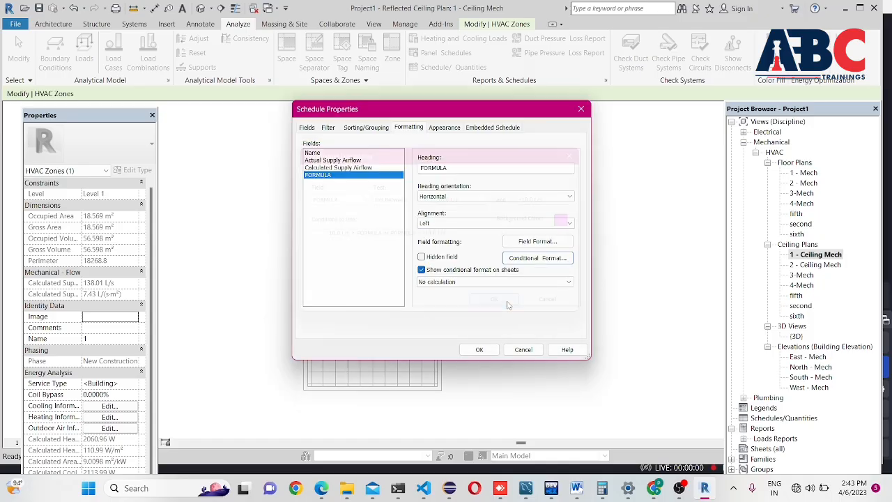
Accept the schedule properties to generate the HVAC schedule and move the Properties palette clear of its table
{"action": "left_click", "coordinate": [479, 349]}
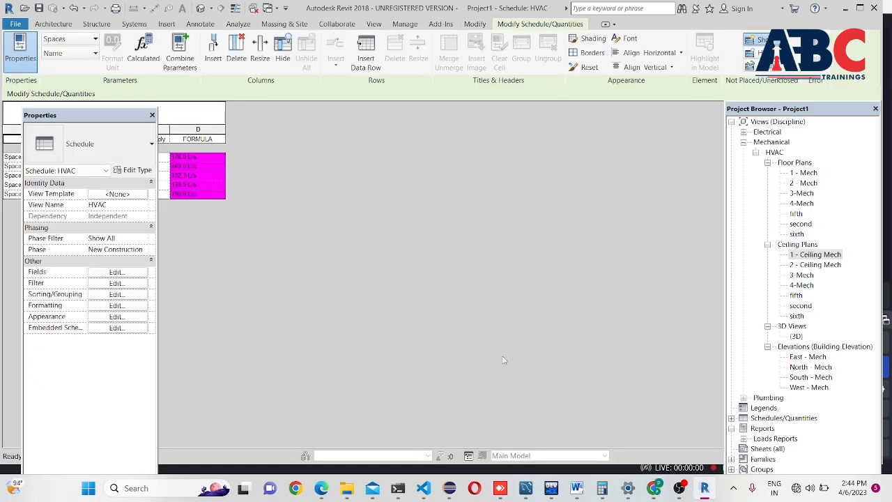
{"action": "left_click_drag", "start_coordinate": [96, 123], "coordinate": [325, 200]}
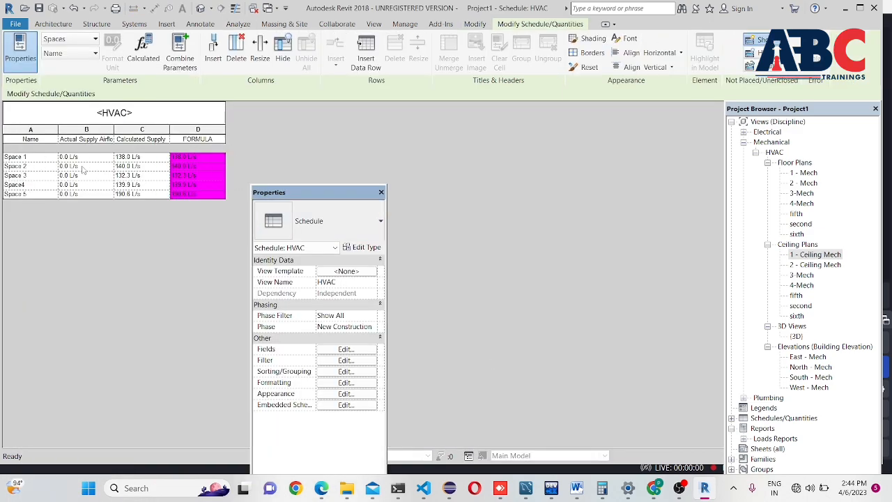